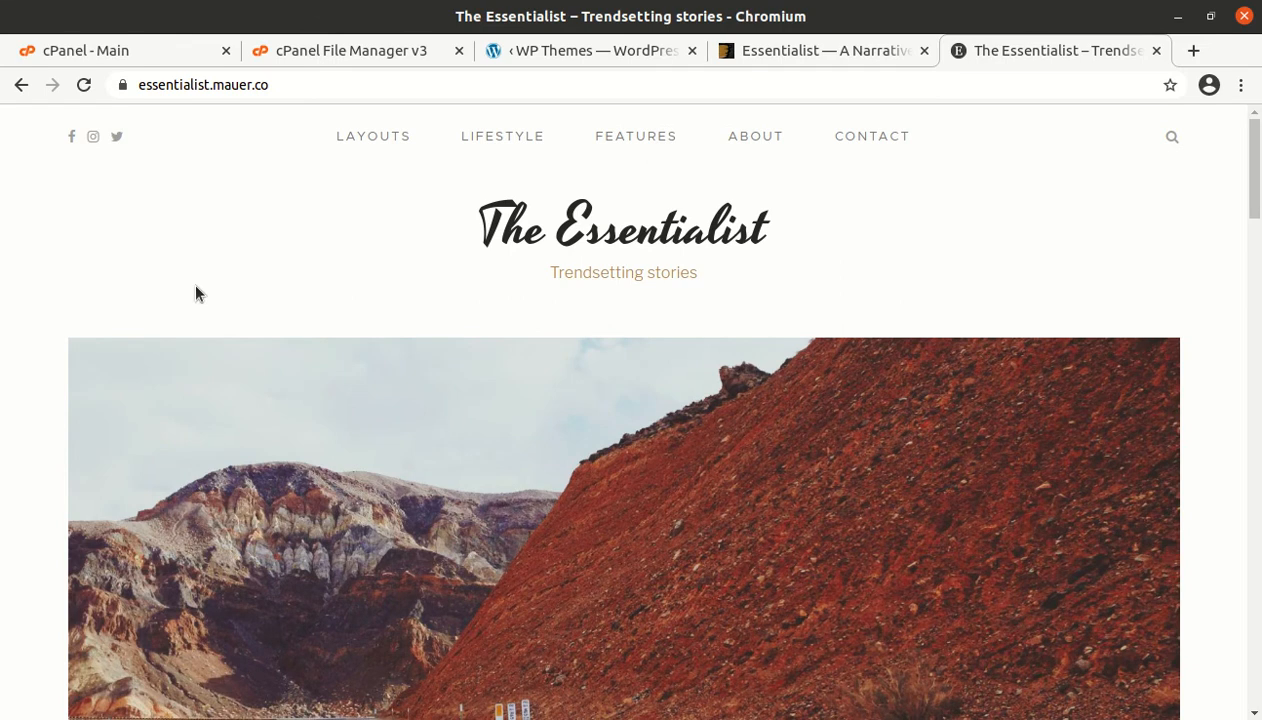
# Look over The Essentialist demo homepage and open the "Chicago: Windy City Stories" post.
pyautogui.scroll(-5, 511, 320)
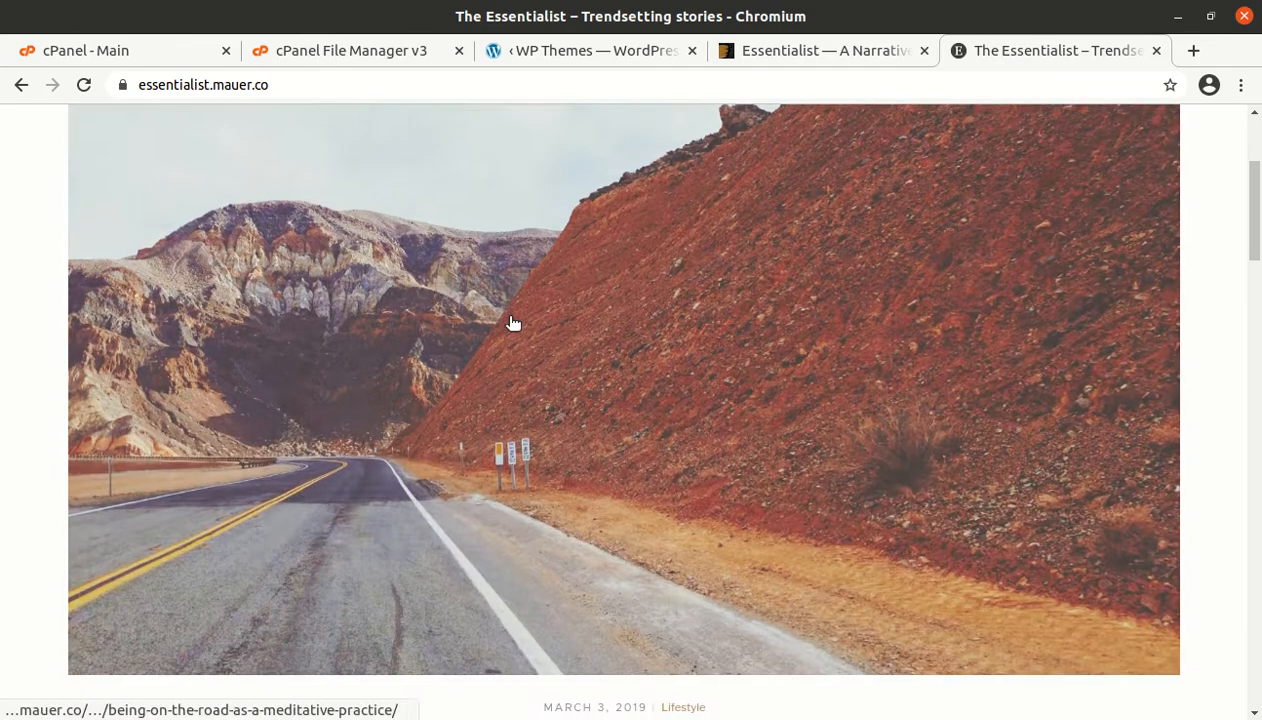
pyautogui.scroll(-4, 511, 322)
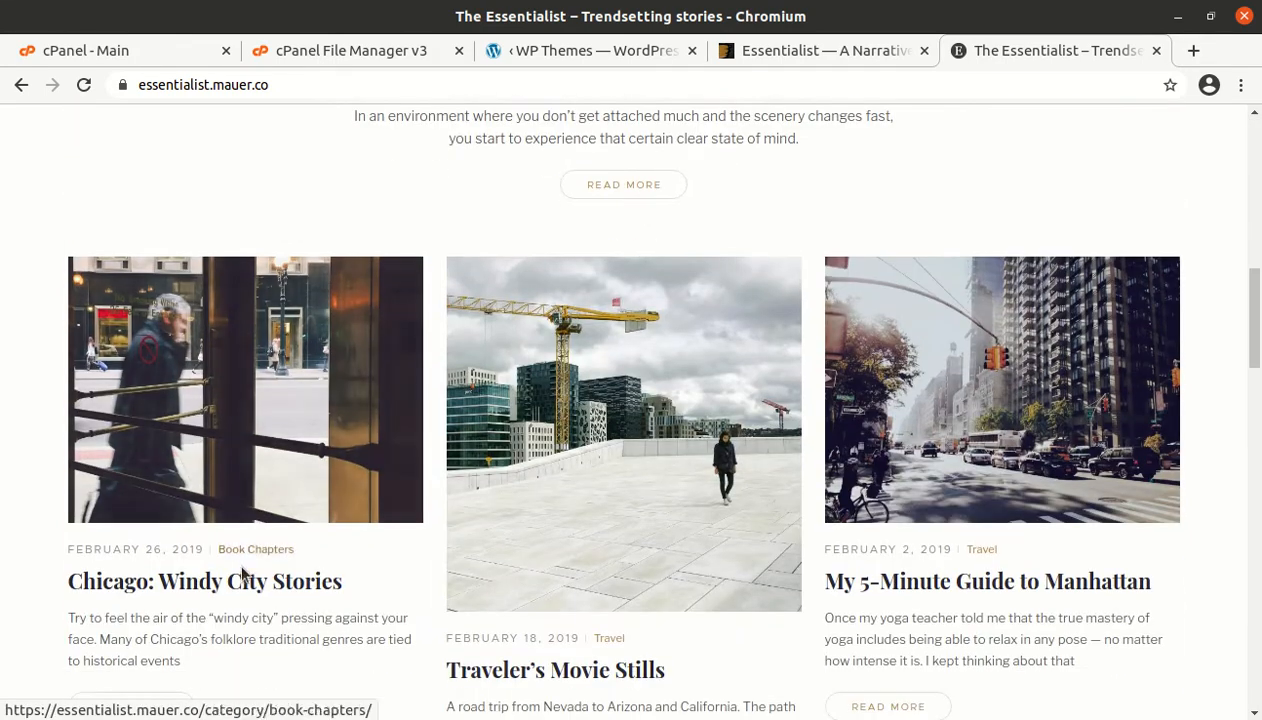
pyautogui.click(237, 587)
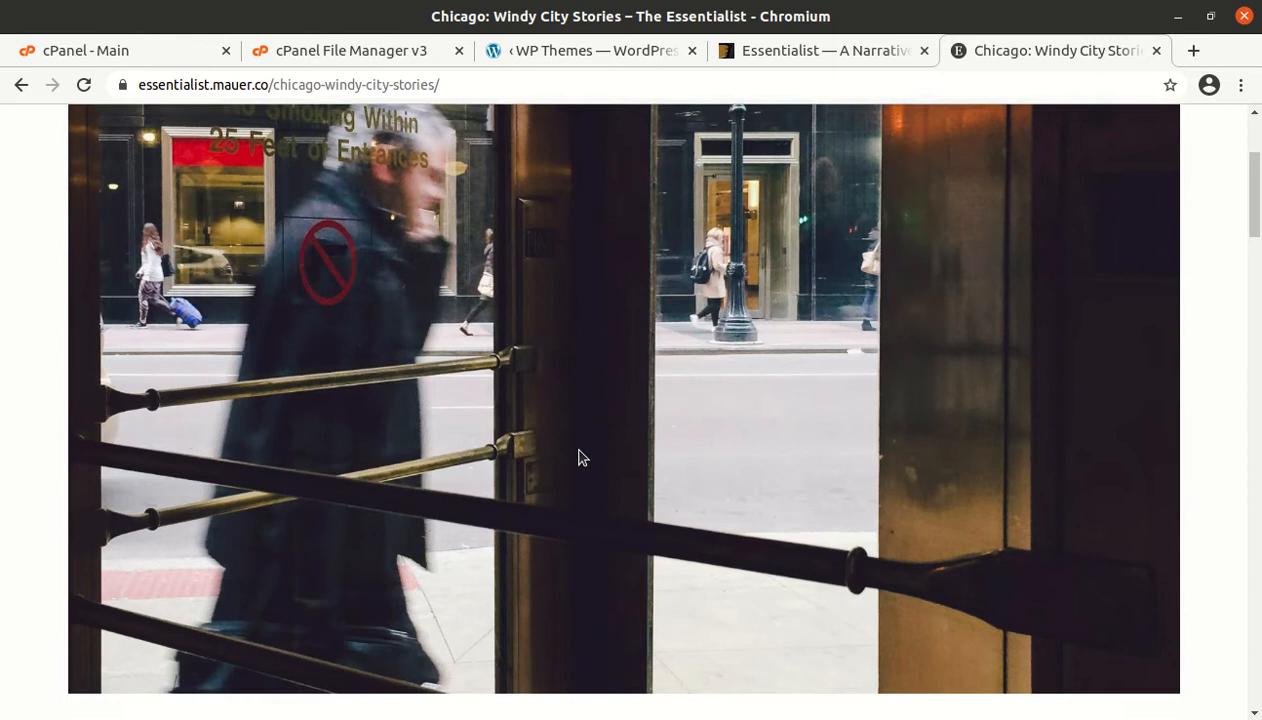
# Review the Chicago post through its comment form and related posts, and open "My 5-Minute Guide to Manhattan".
pyautogui.scroll(-8, 577, 456)
pyautogui.scroll(-10, 578, 457)
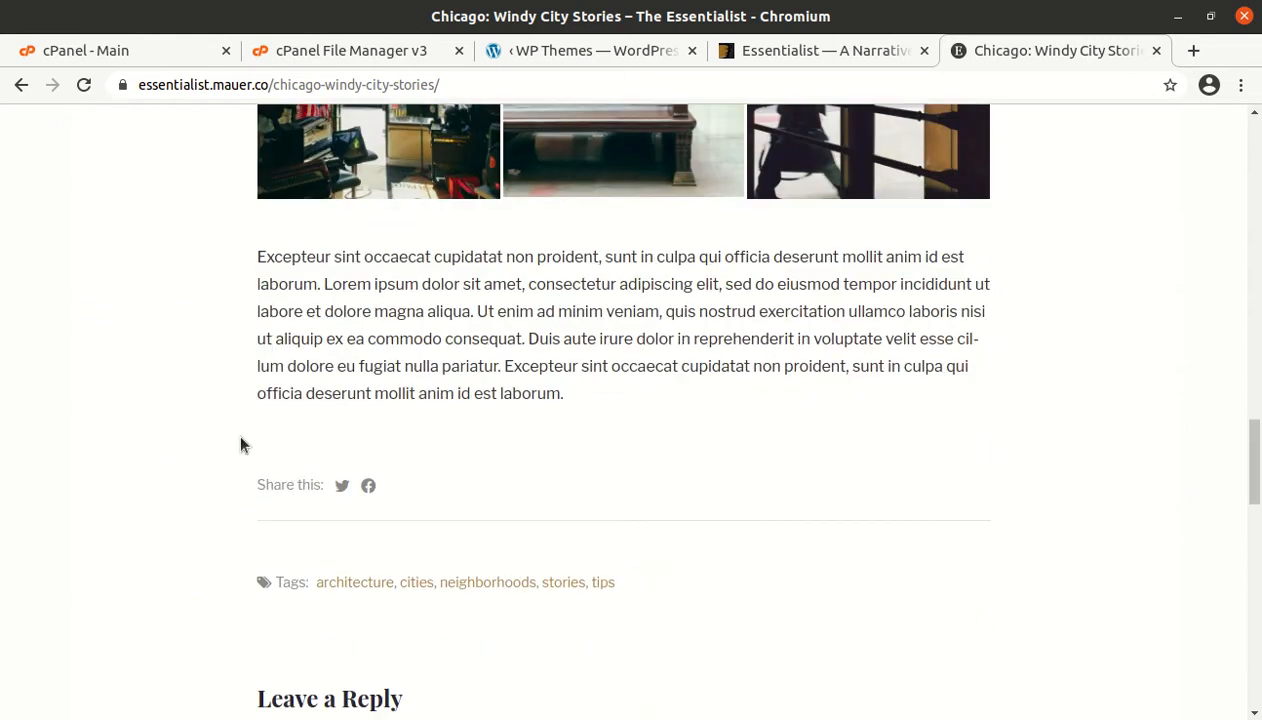
pyautogui.scroll(-2, 320, 440)
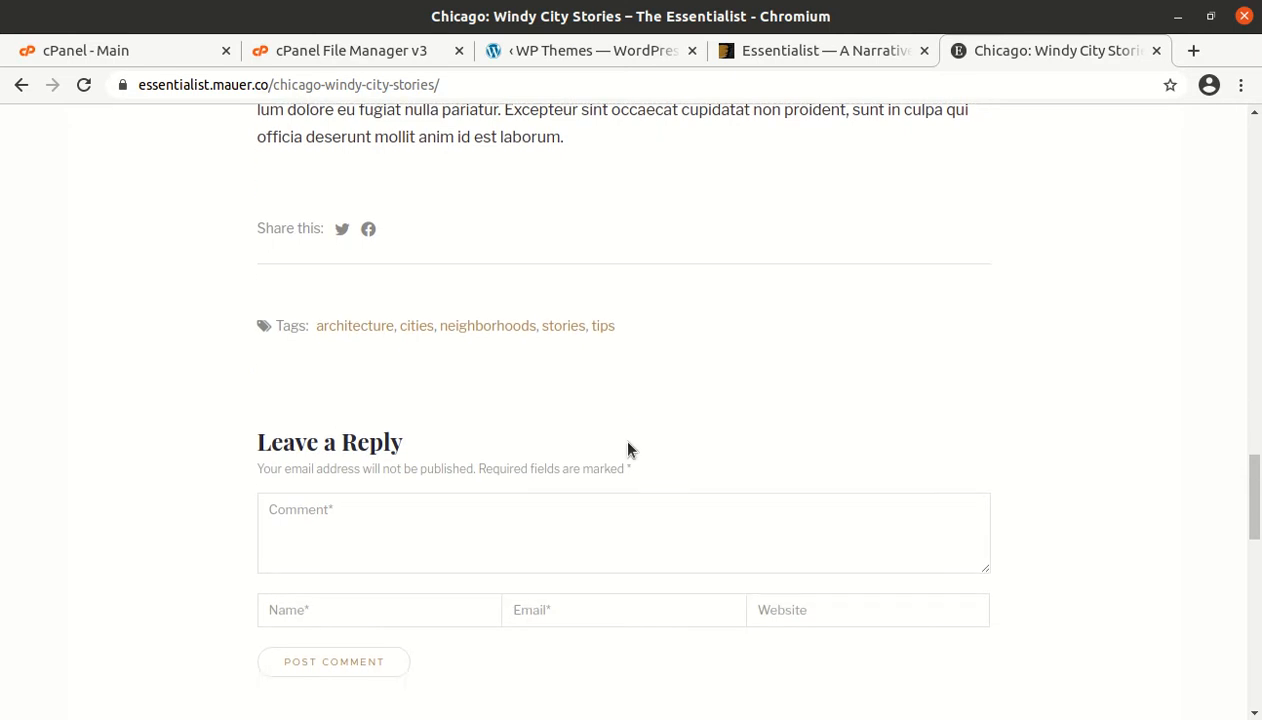
pyautogui.scroll(-2, 628, 450)
pyautogui.scroll(-5, 628, 450)
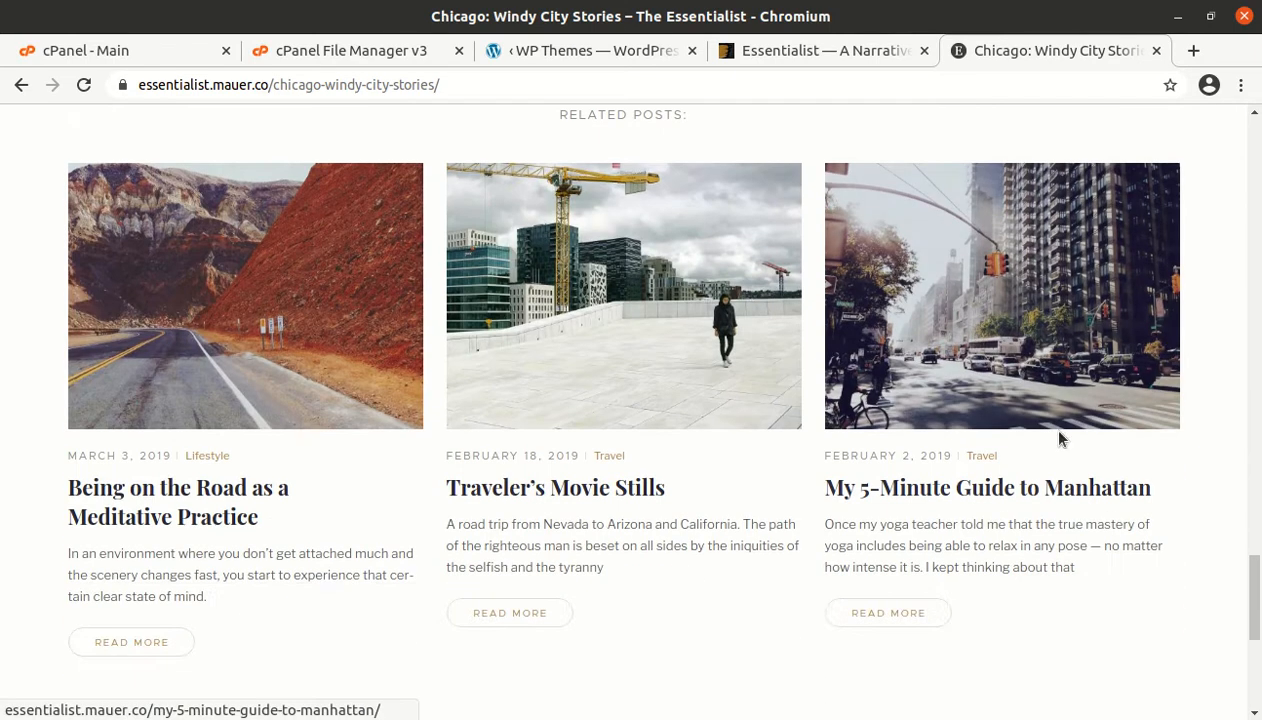
pyautogui.click(980, 490)
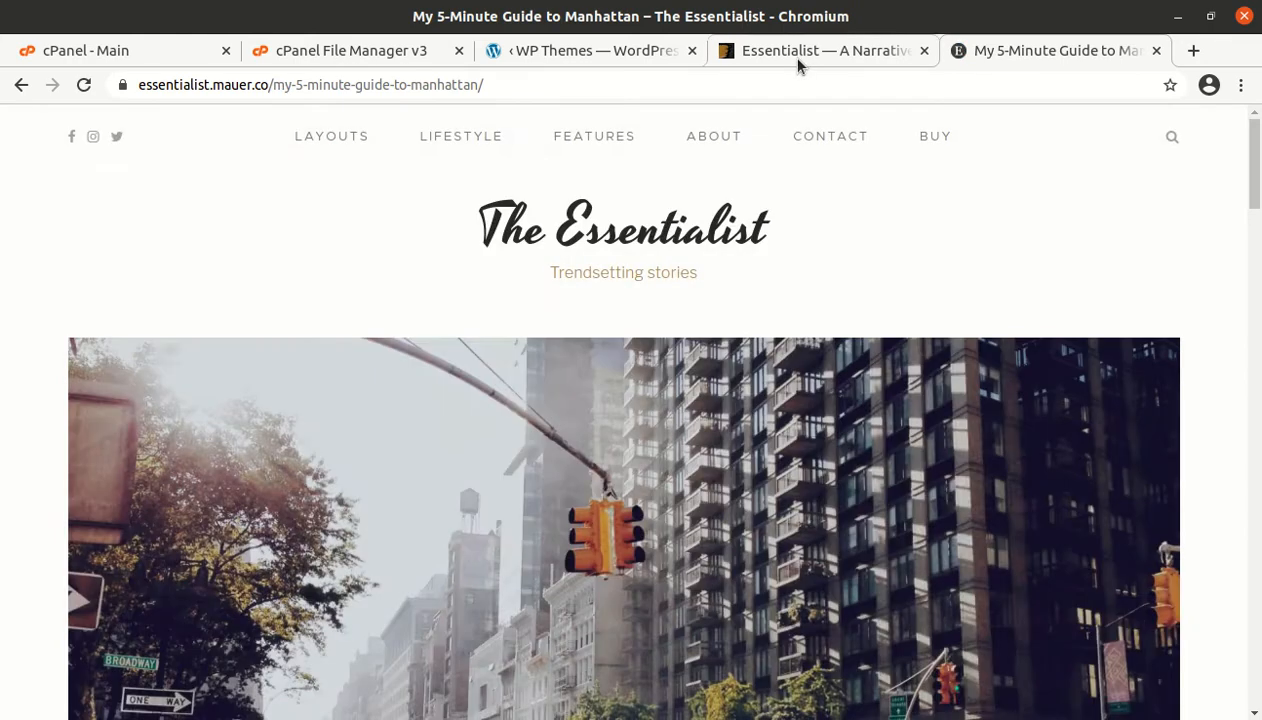
# Switch to the ThemeForest listing for Essentialist and review its license, design description, sales and rating.
pyautogui.click(797, 58)
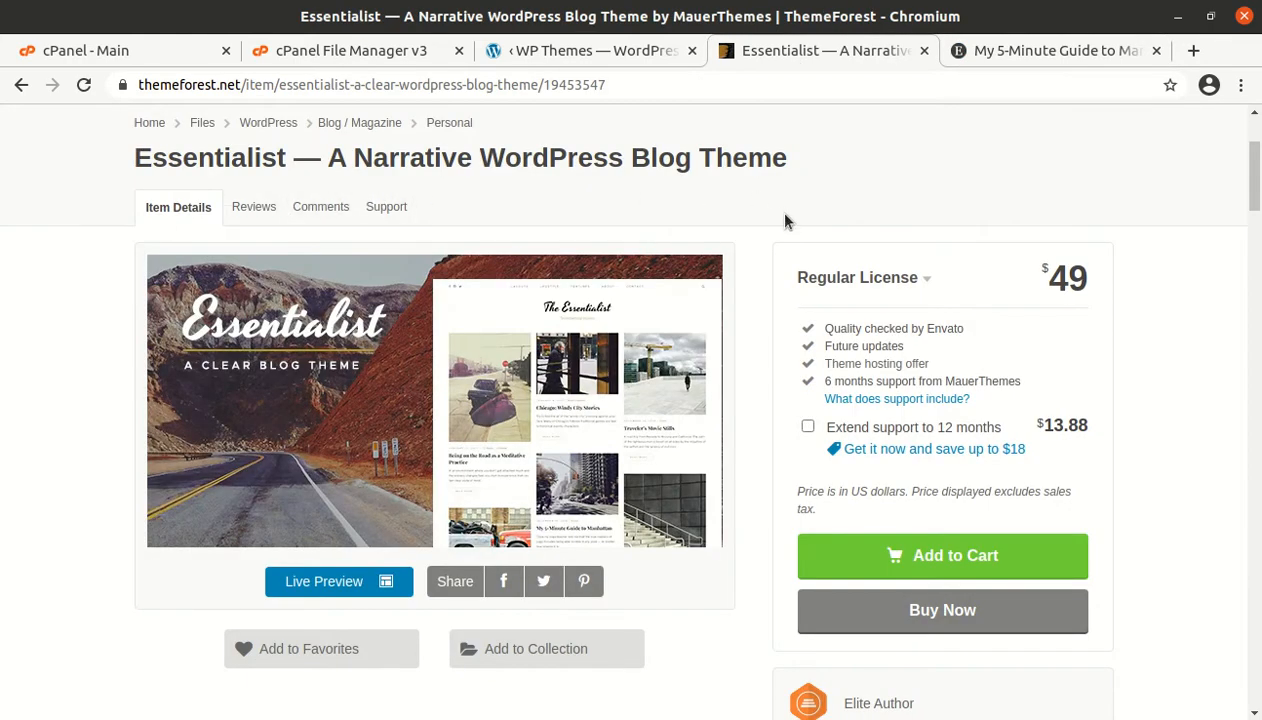
pyautogui.scroll(-5, 785, 230)
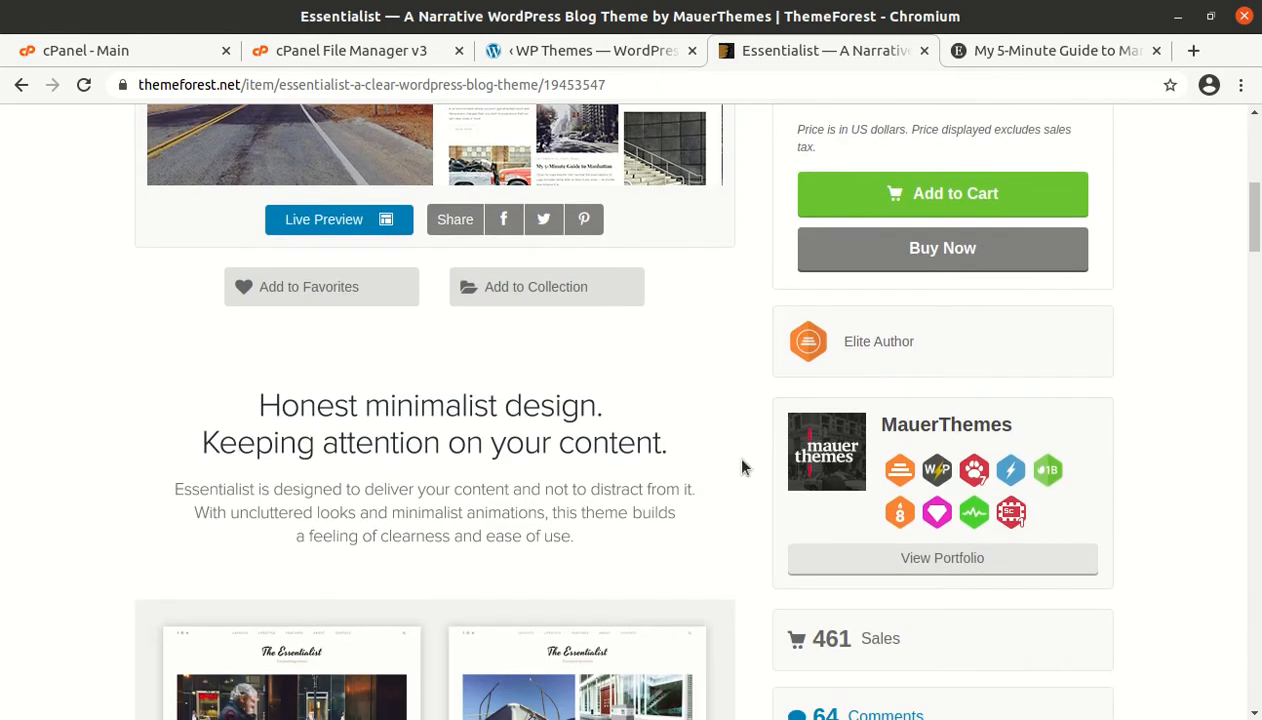
pyautogui.scroll(-3, 741, 466)
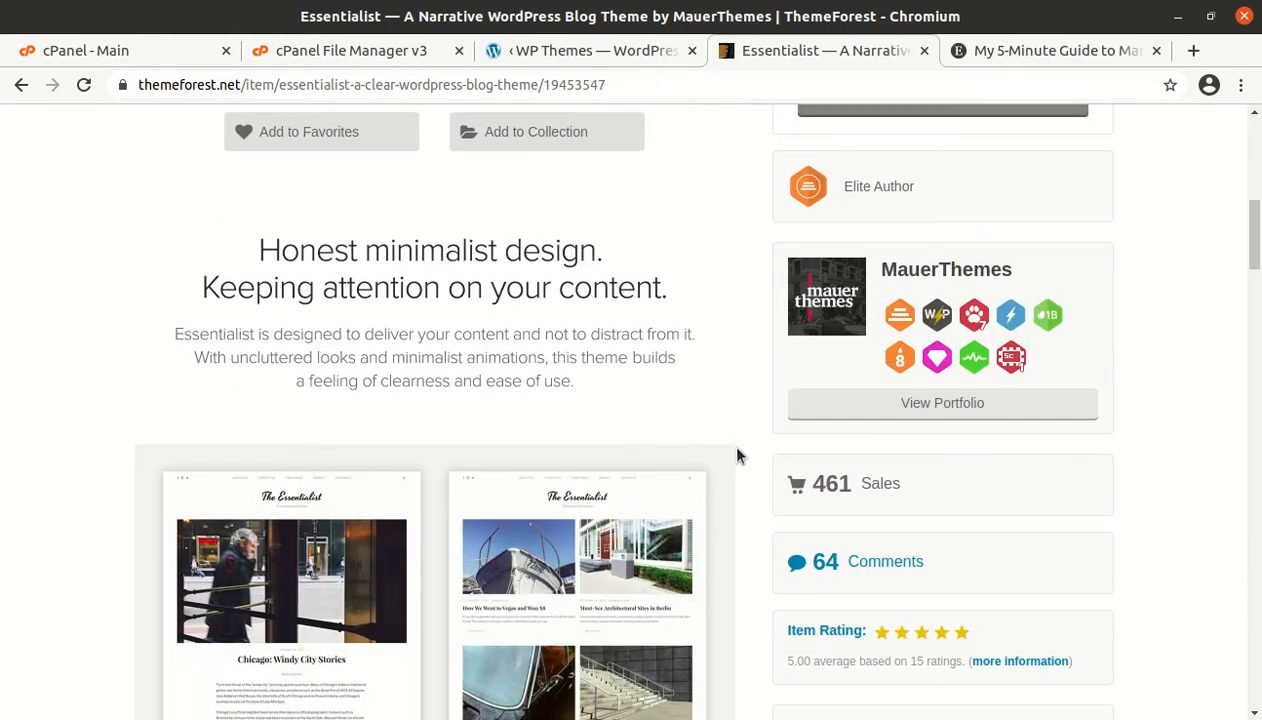
pyautogui.scroll(-3, 935, 195)
pyautogui.scroll(-2, 970, 303)
# Highlight the theme's last update date in the ThemeForest item details.
pyautogui.moveTo(1020, 511); pyautogui.dragTo(918, 507)
pyautogui.click(995, 475)
pyautogui.moveTo(995, 475); pyautogui.dragTo(926, 466)
# Examine the theme's compatible browsers, supported WordPress versions, tags and the storytelling and bloat-free feature sections.
pyautogui.scroll(-8, 926, 466)
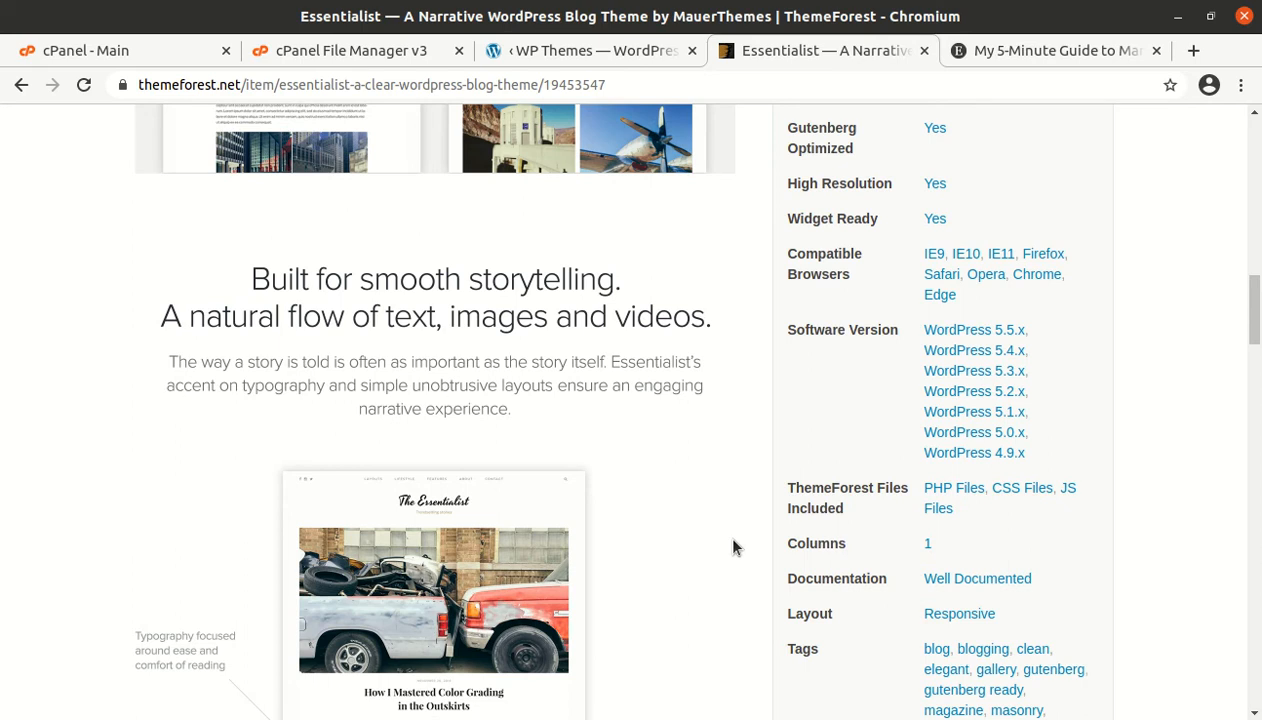
pyautogui.scroll(-1, 727, 543)
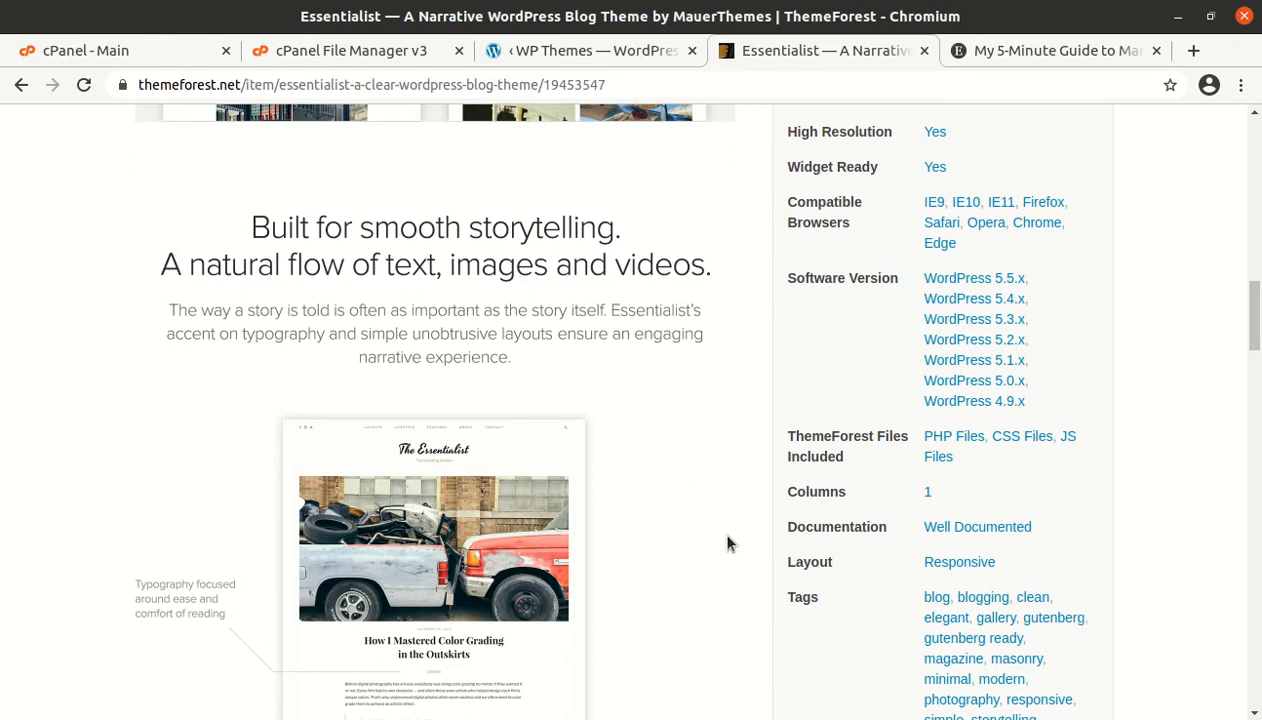
pyautogui.scroll(-1, 700, 492)
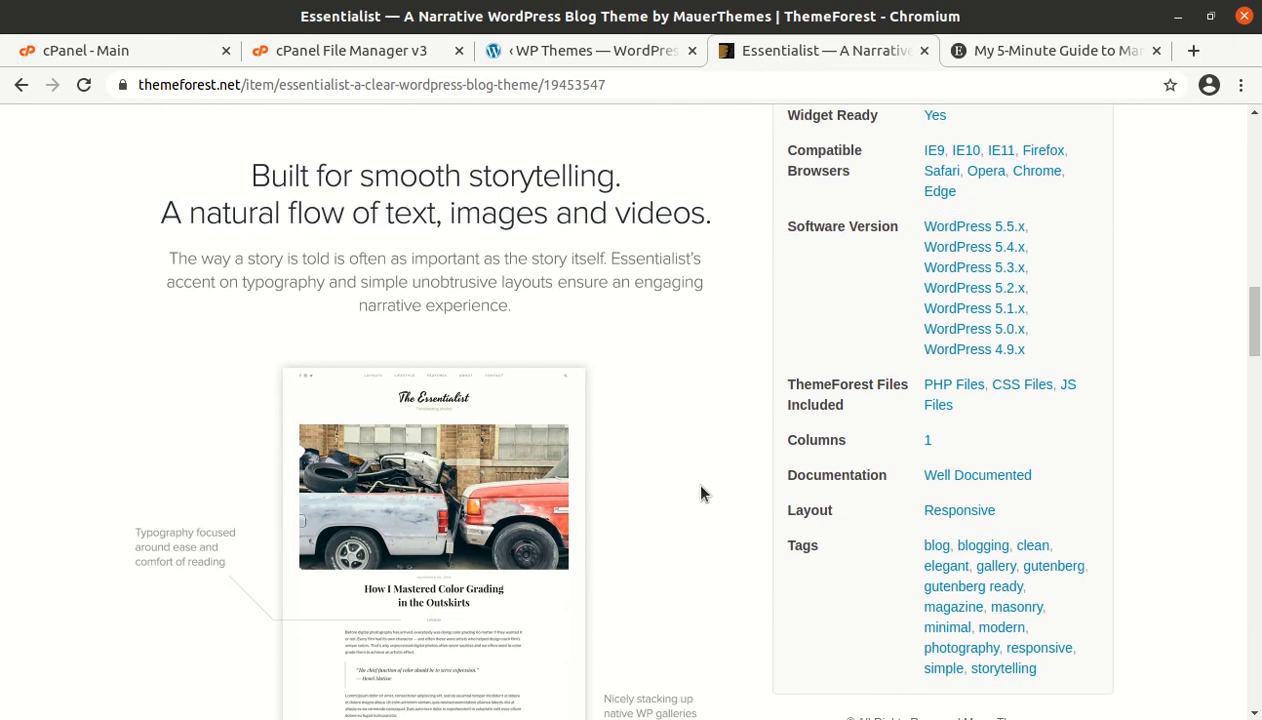
pyautogui.scroll(-1, 700, 492)
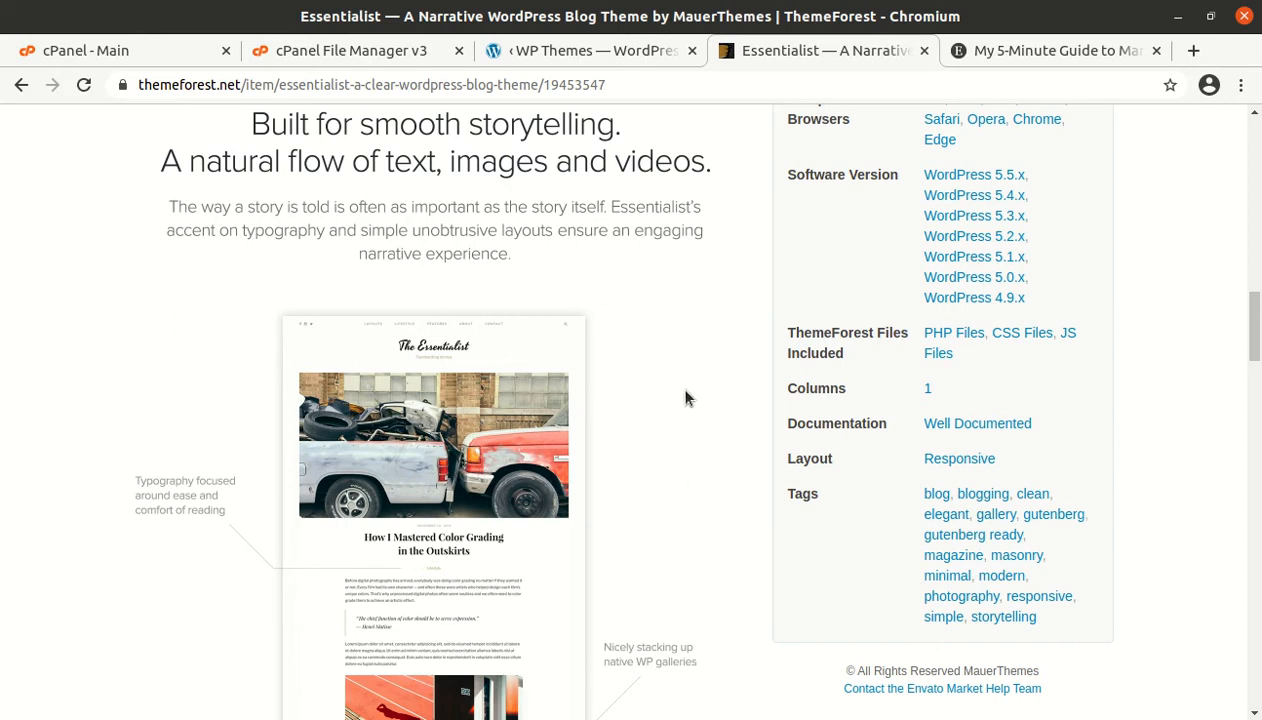
pyautogui.scroll(-1, 686, 397)
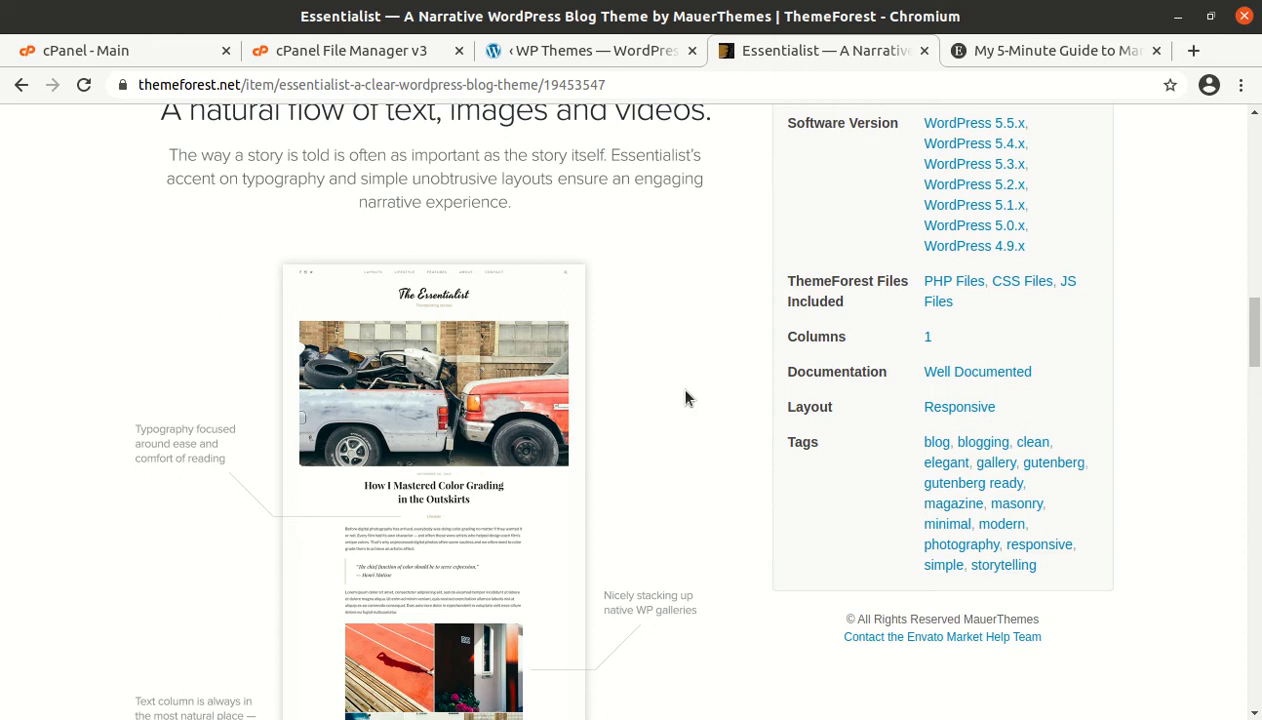
pyautogui.scroll(-4, 685, 398)
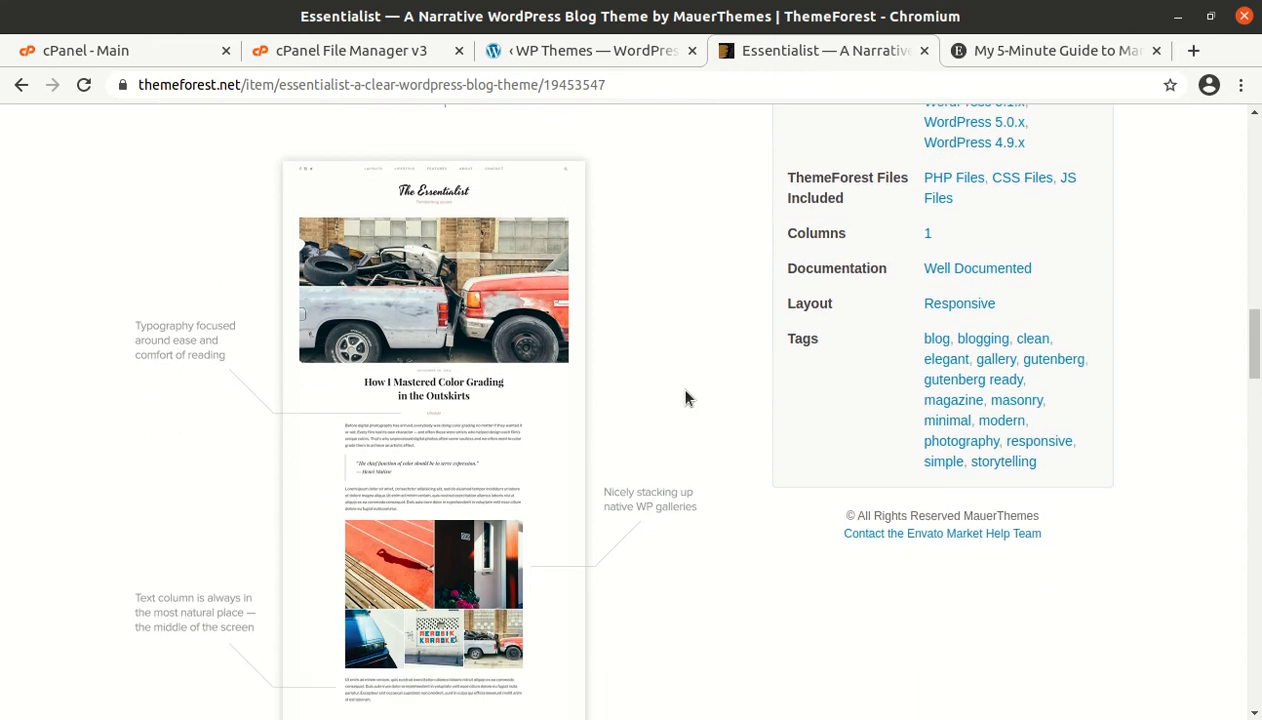
pyautogui.scroll(-8, 685, 398)
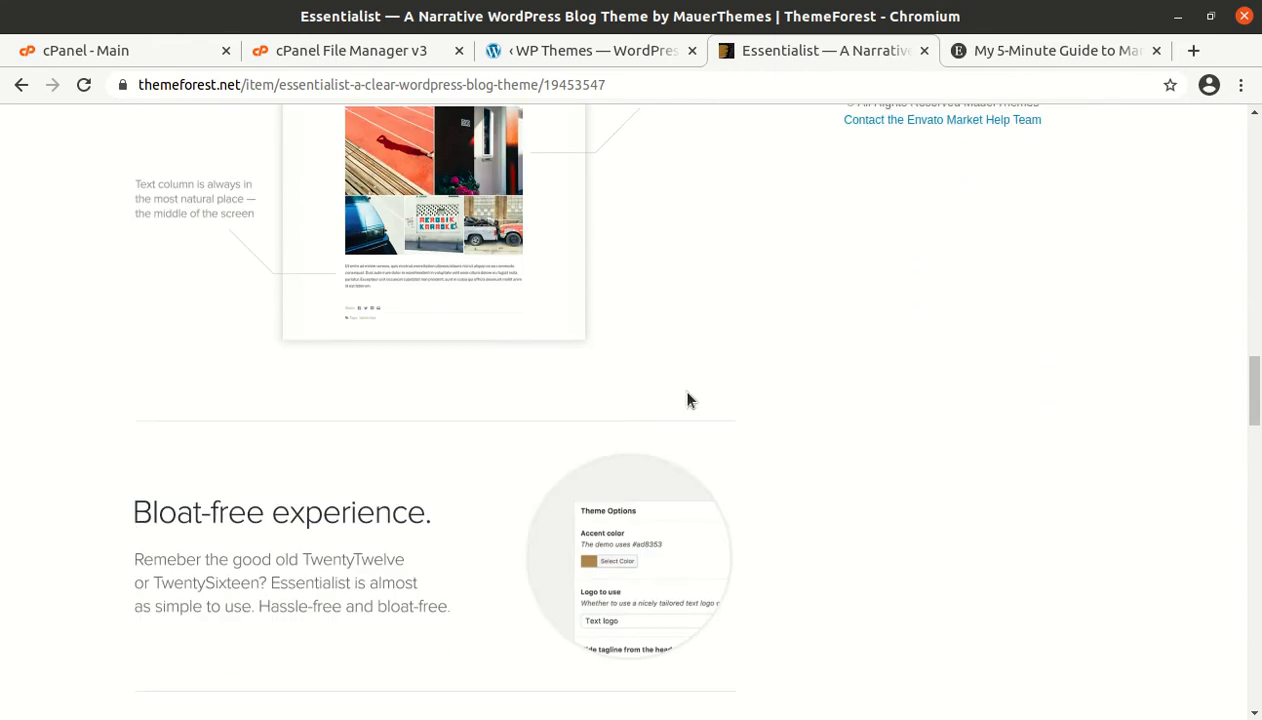
# Return to the start of the ThemeForest listing, reviewing the author, sales, license and title information.
pyautogui.scroll(7, 690, 403)
pyautogui.scroll(16, 691, 428)
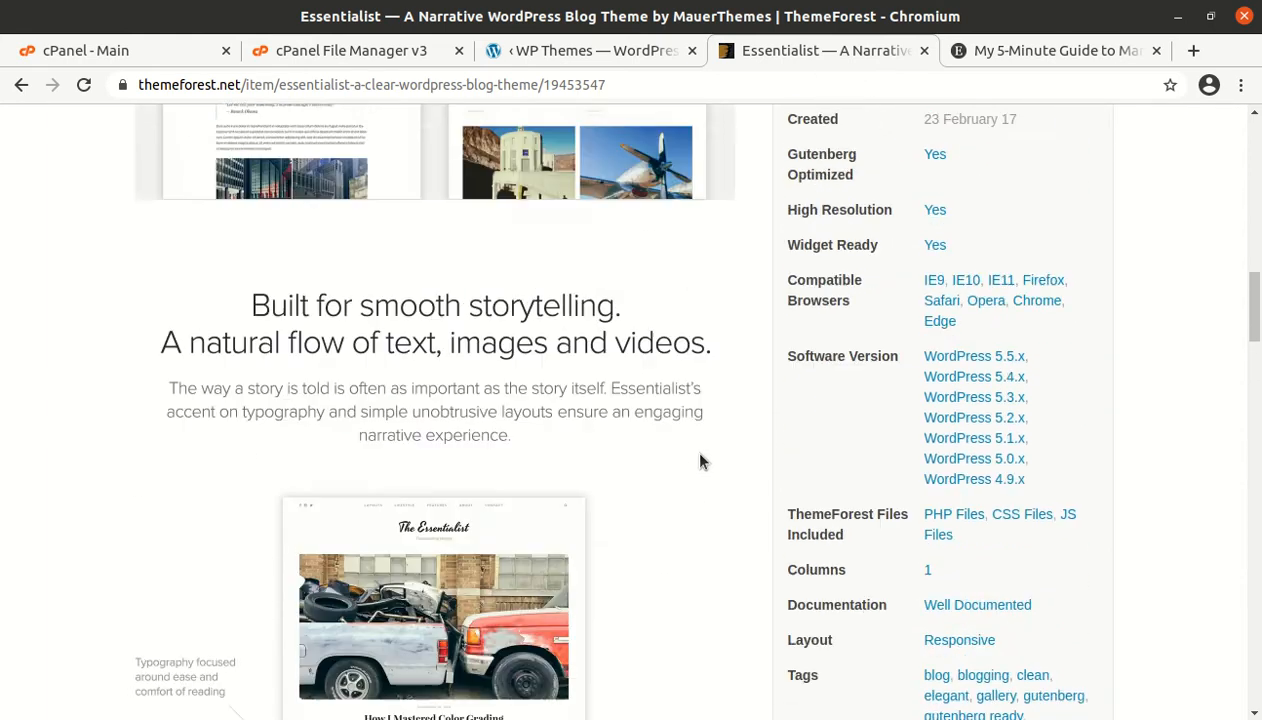
pyautogui.scroll(3, 698, 460)
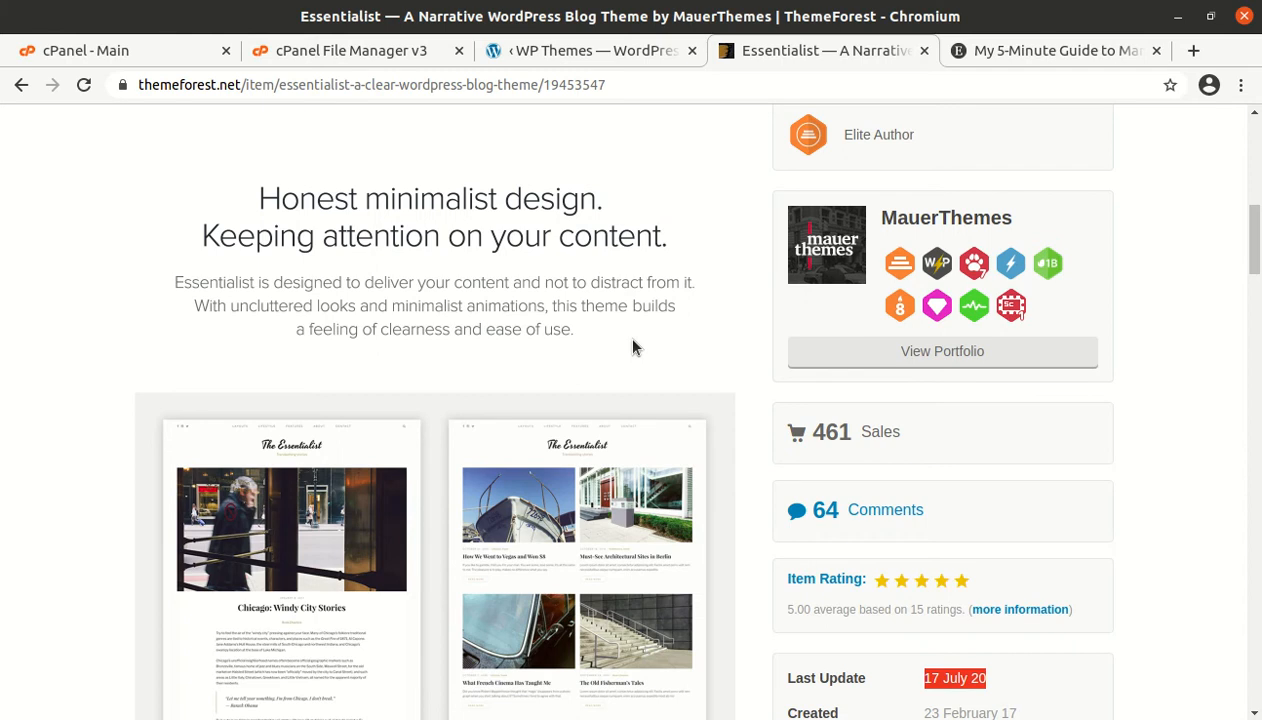
pyautogui.scroll(3, 667, 402)
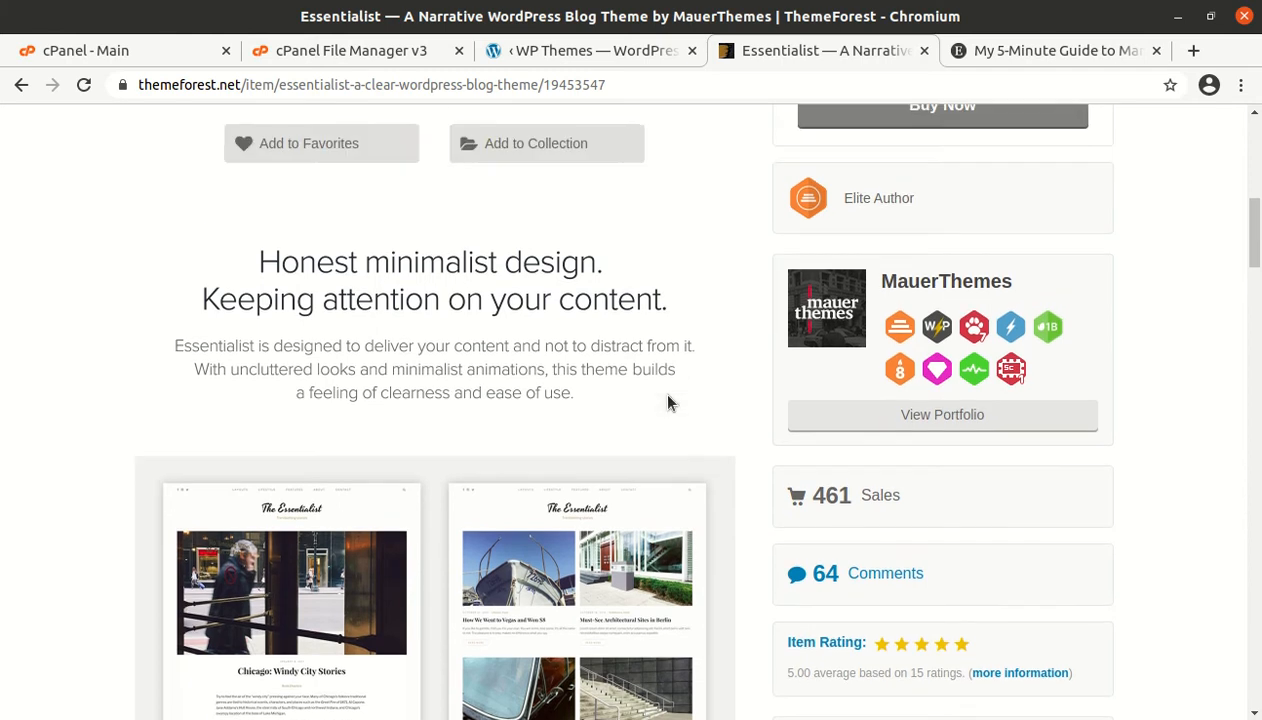
pyautogui.scroll(2, 668, 402)
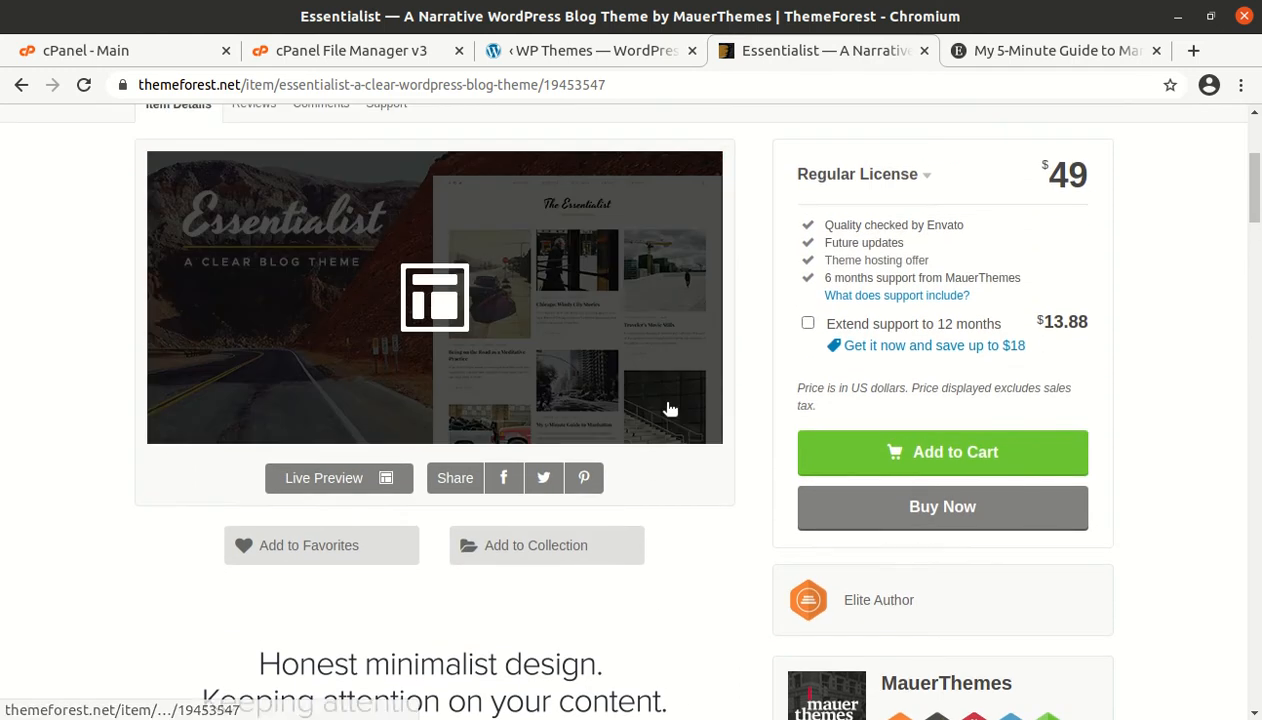
pyautogui.scroll(2, 660, 551)
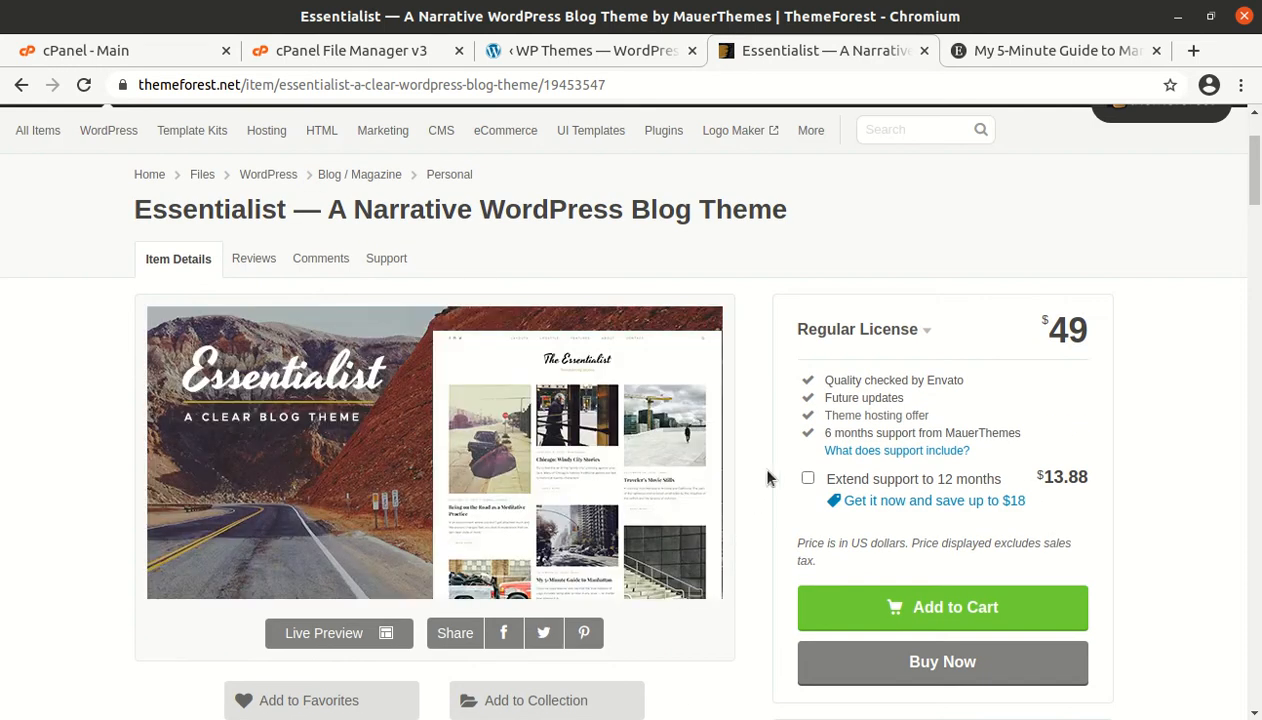
pyautogui.scroll(2, 767, 478)
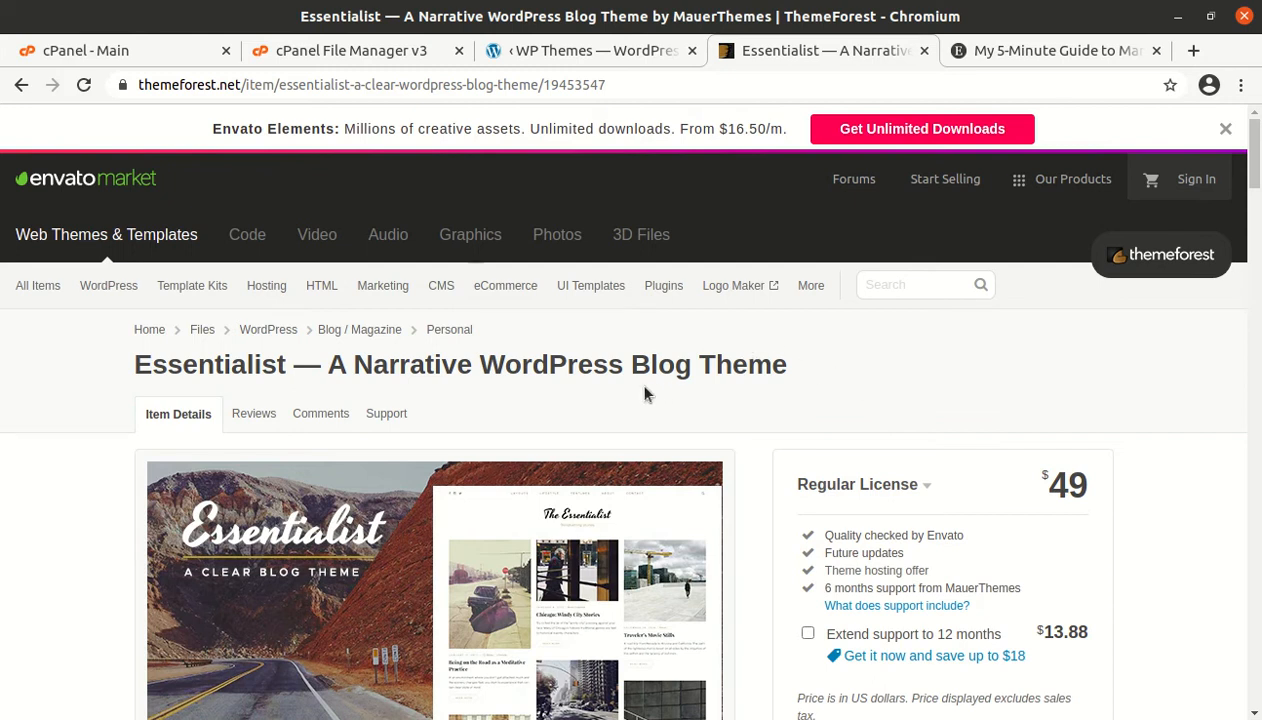
# Switch to the WordPress admin of the WP Themes site and open its Dashboard.
pyautogui.moveTo(538, 290)
pyautogui.click(538, 50)
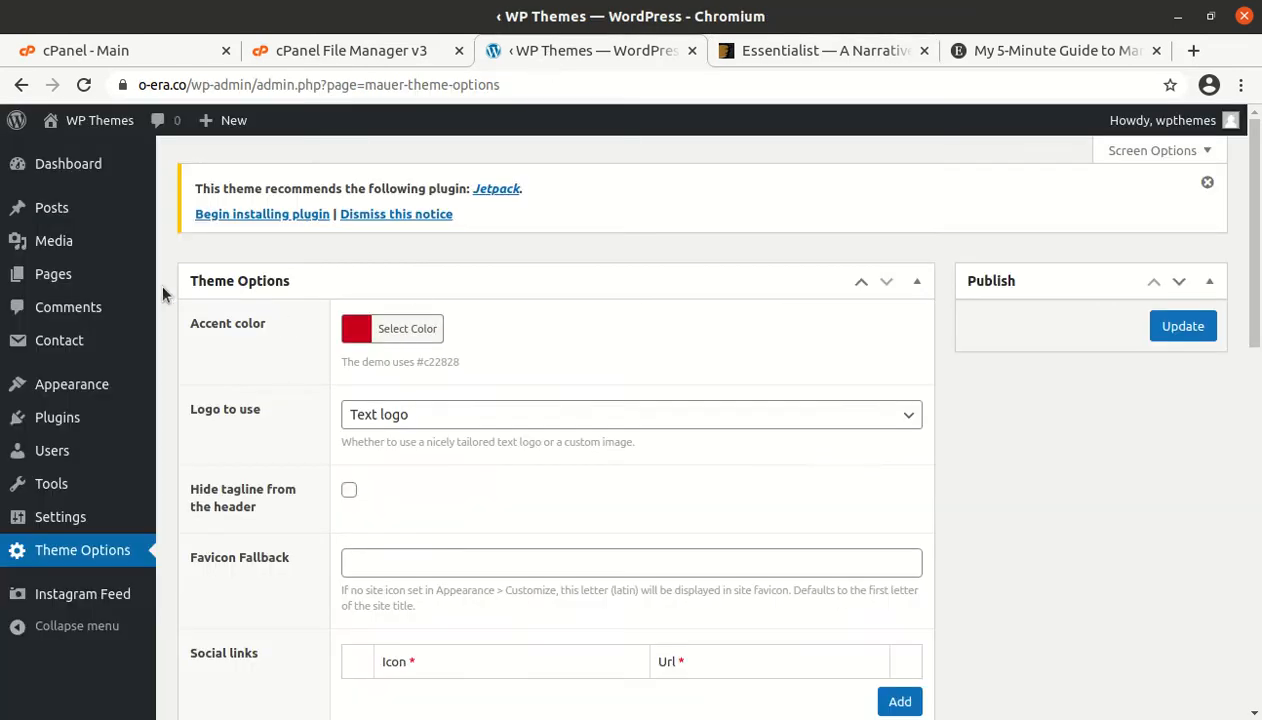
pyautogui.click(84, 166)
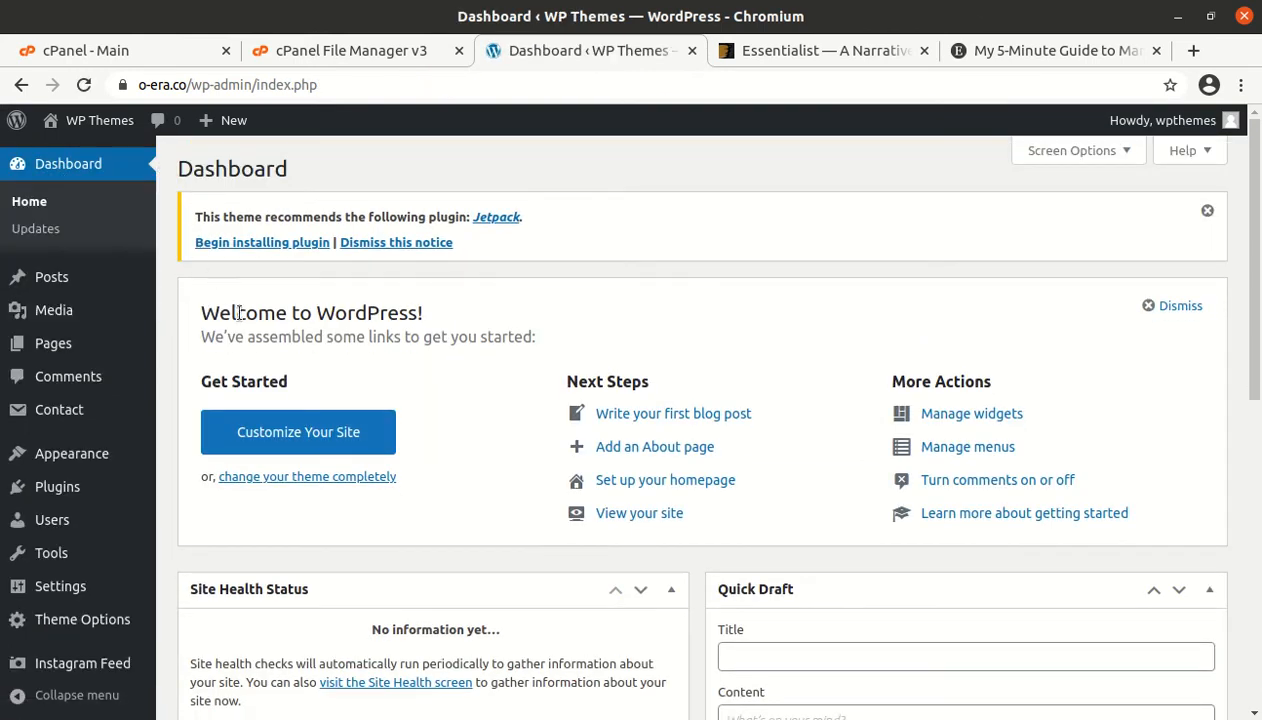
pyautogui.scroll(-3, 246, 350)
pyautogui.scroll(3, 246, 350)
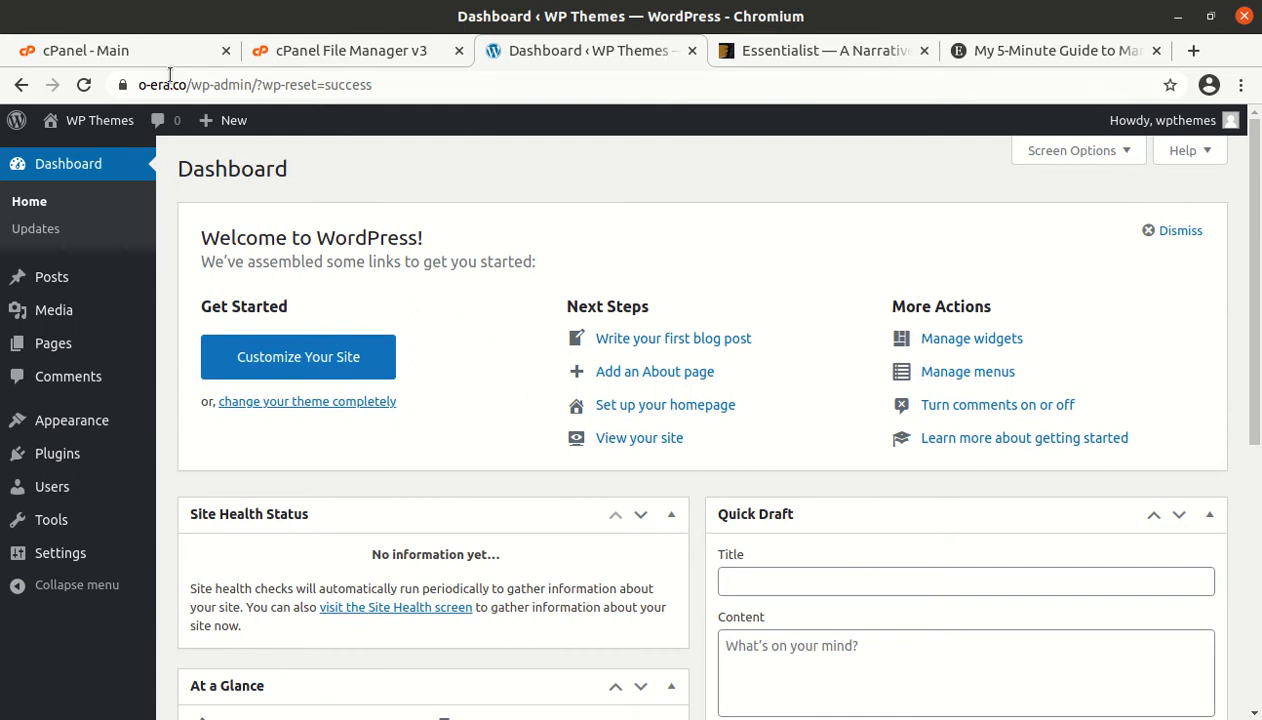
# Inspect the Essentialist 1.3.1 folder in Downloads item by item, ending with mauer-essentialist.zip, and minimize the file manager.
pyautogui.click(1, 33)
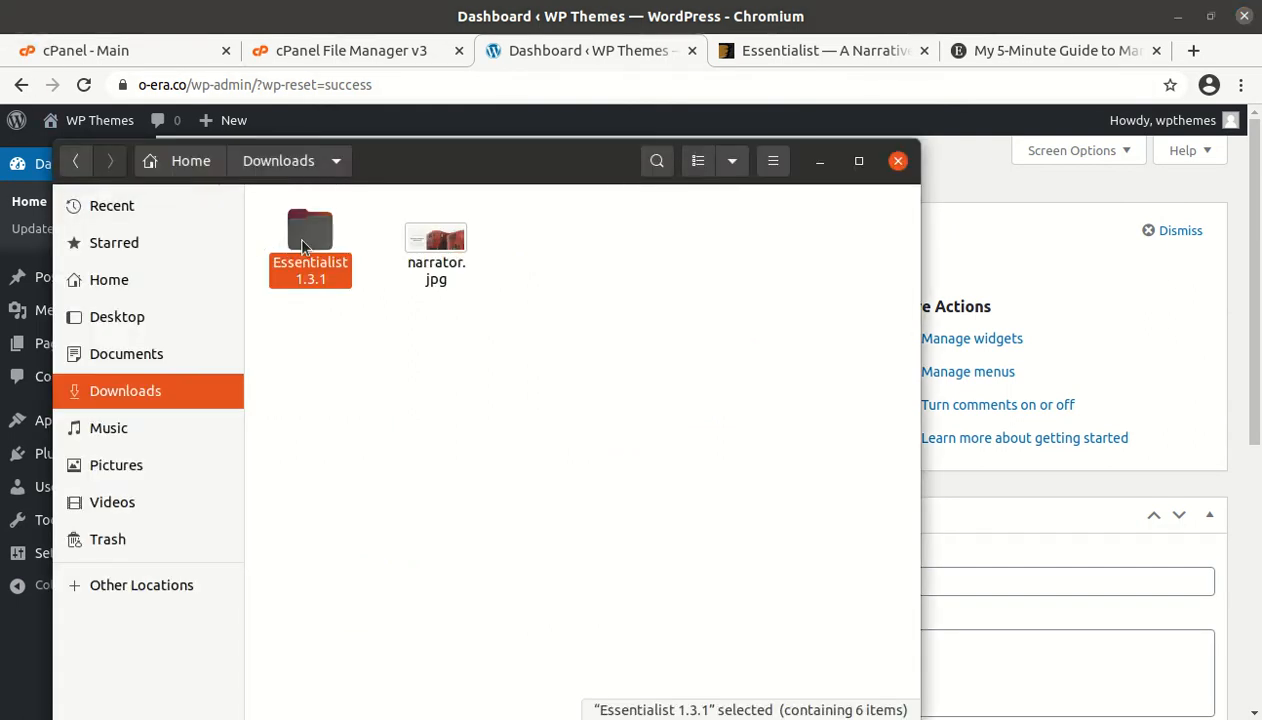
pyautogui.doubleClick(296, 236)
pyautogui.click(298, 222)
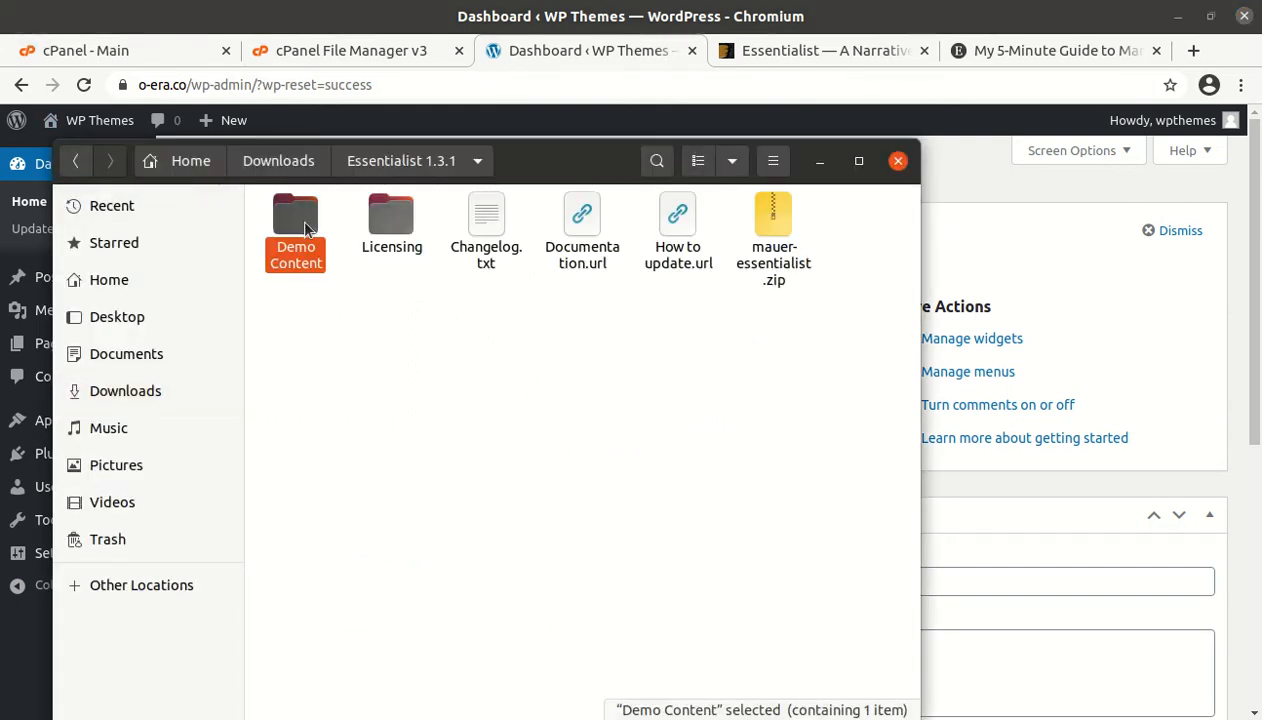
pyautogui.click(405, 238)
pyautogui.click(481, 228)
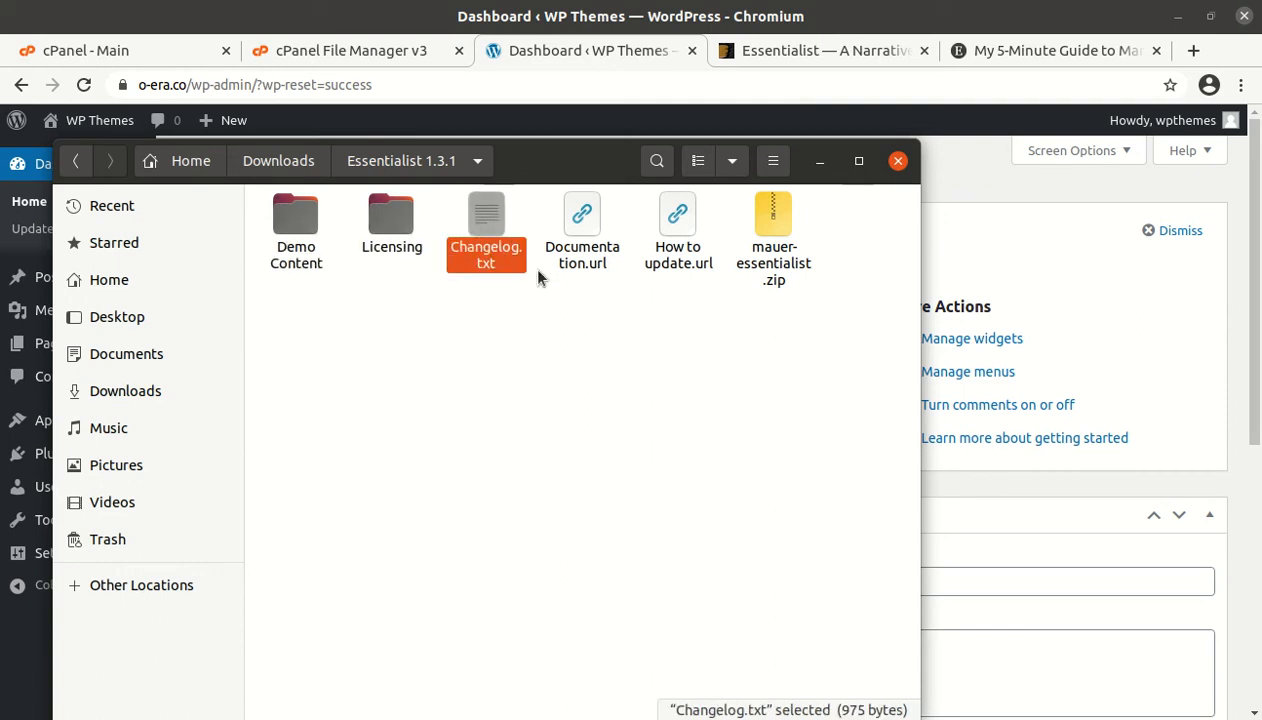
pyautogui.click(580, 220)
pyautogui.click(677, 226)
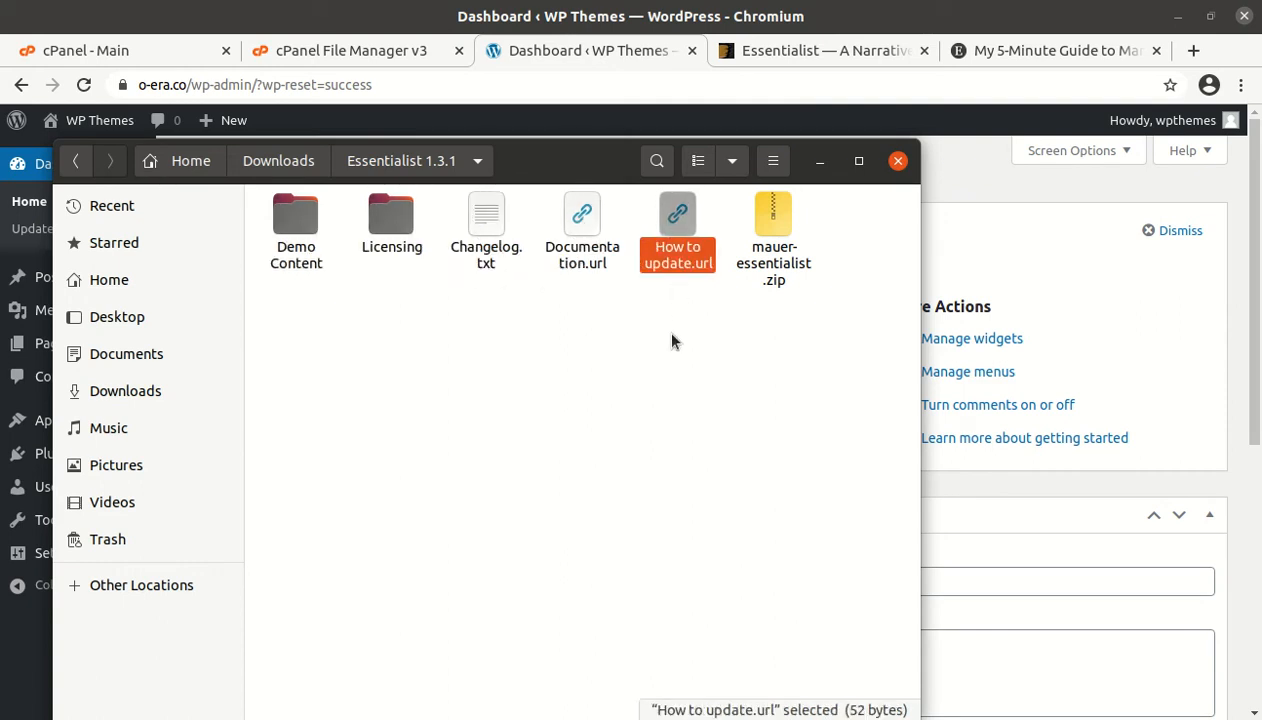
pyautogui.click(771, 228)
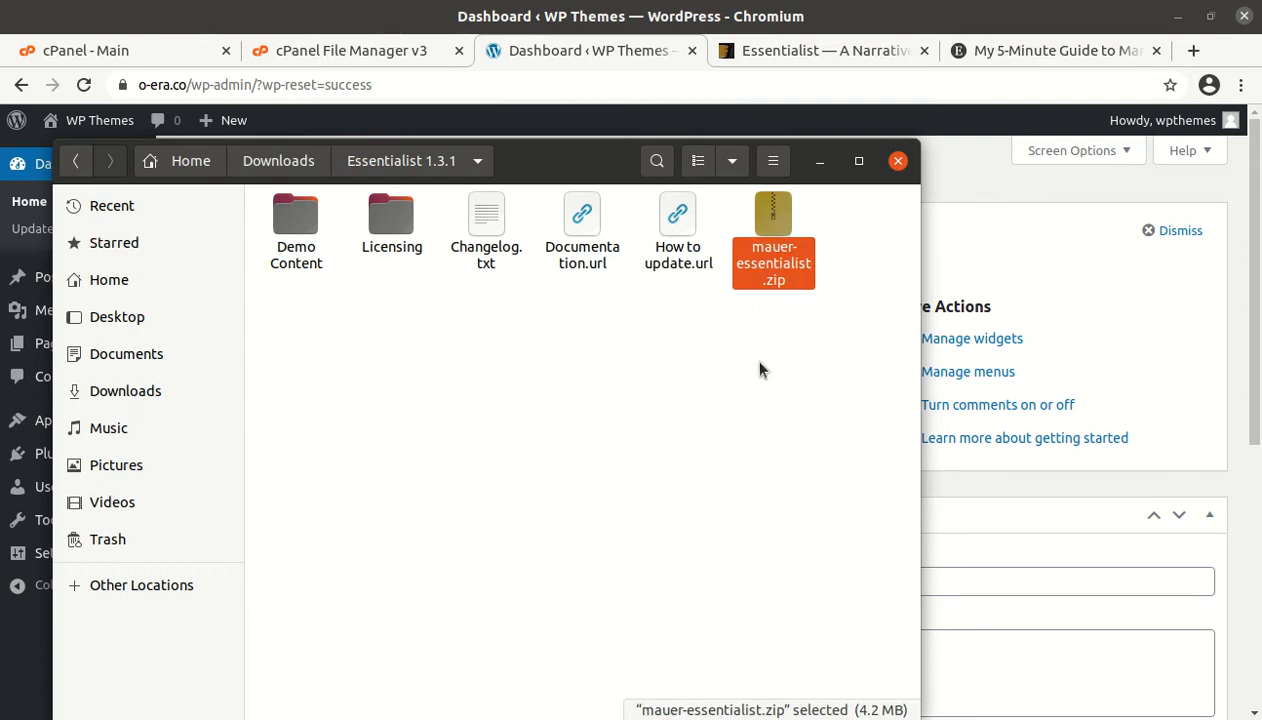
pyautogui.click(820, 163)
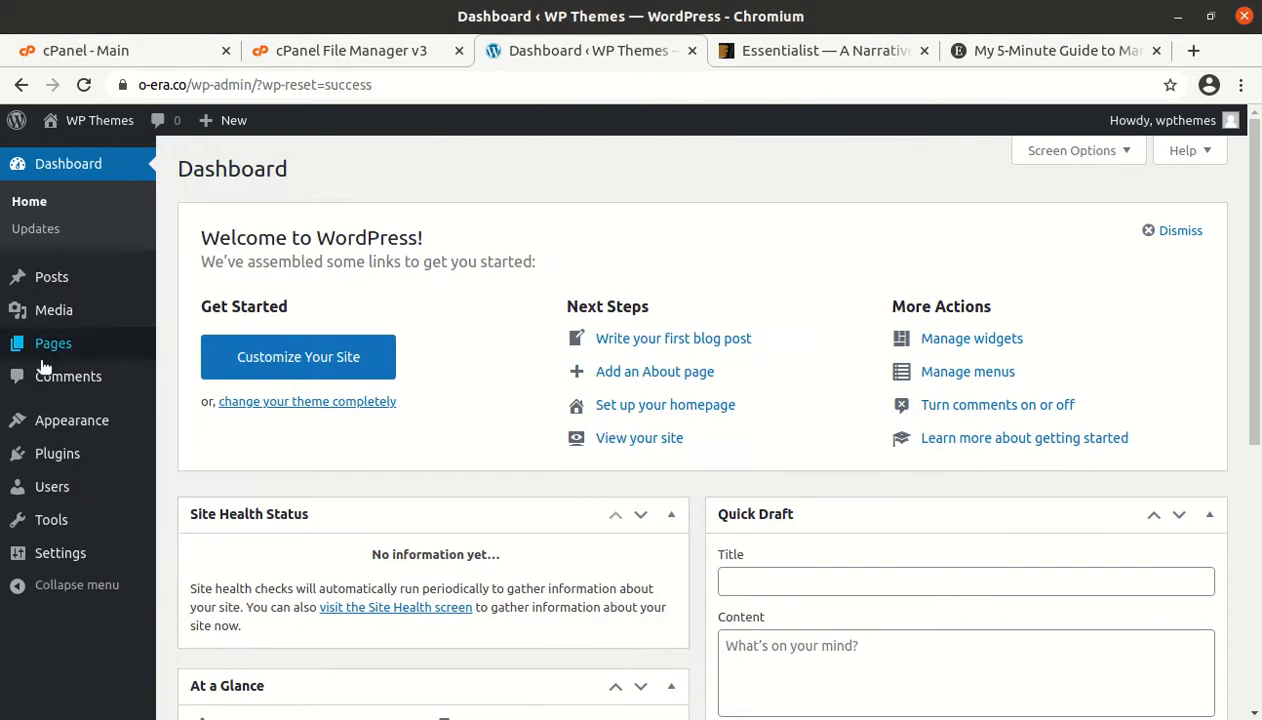
# Open the site's theme management page in WordPress and look over the installed theme.
pyautogui.moveTo(87, 440)
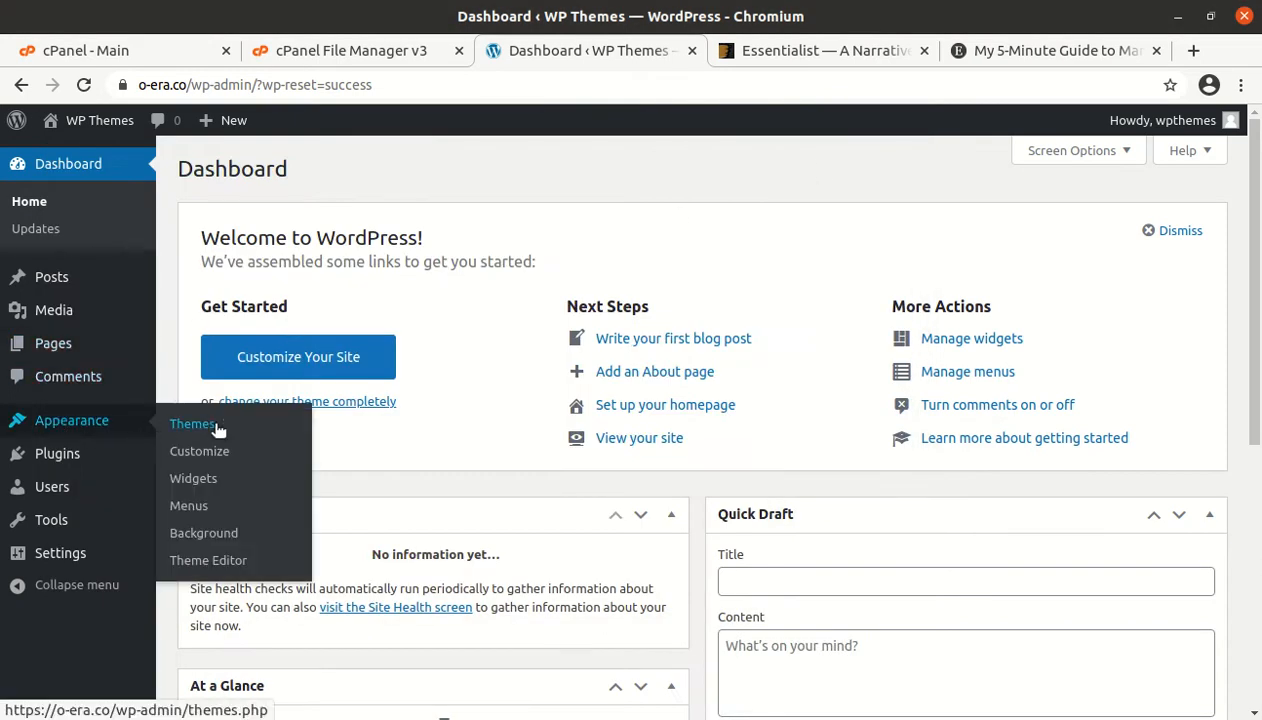
pyautogui.click(184, 430)
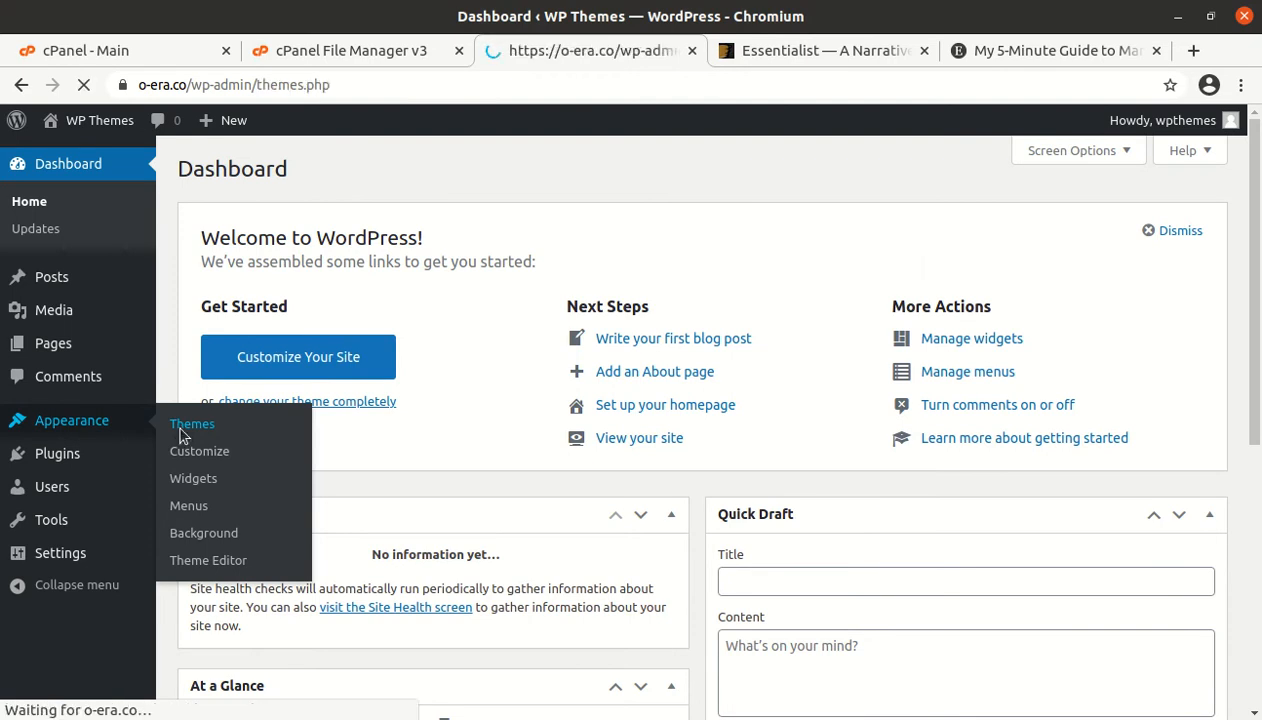
pyautogui.scroll(-3, 183, 430)
pyautogui.scroll(3, 334, 352)
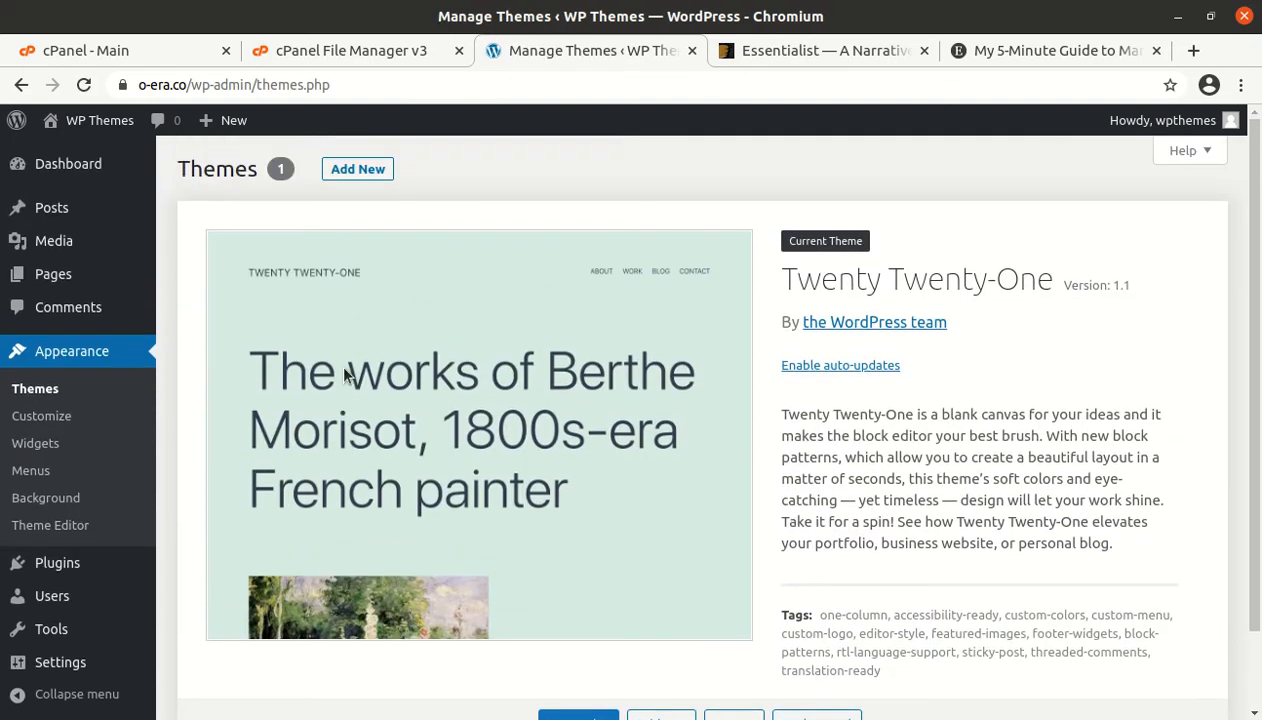
pyautogui.click(350, 174)
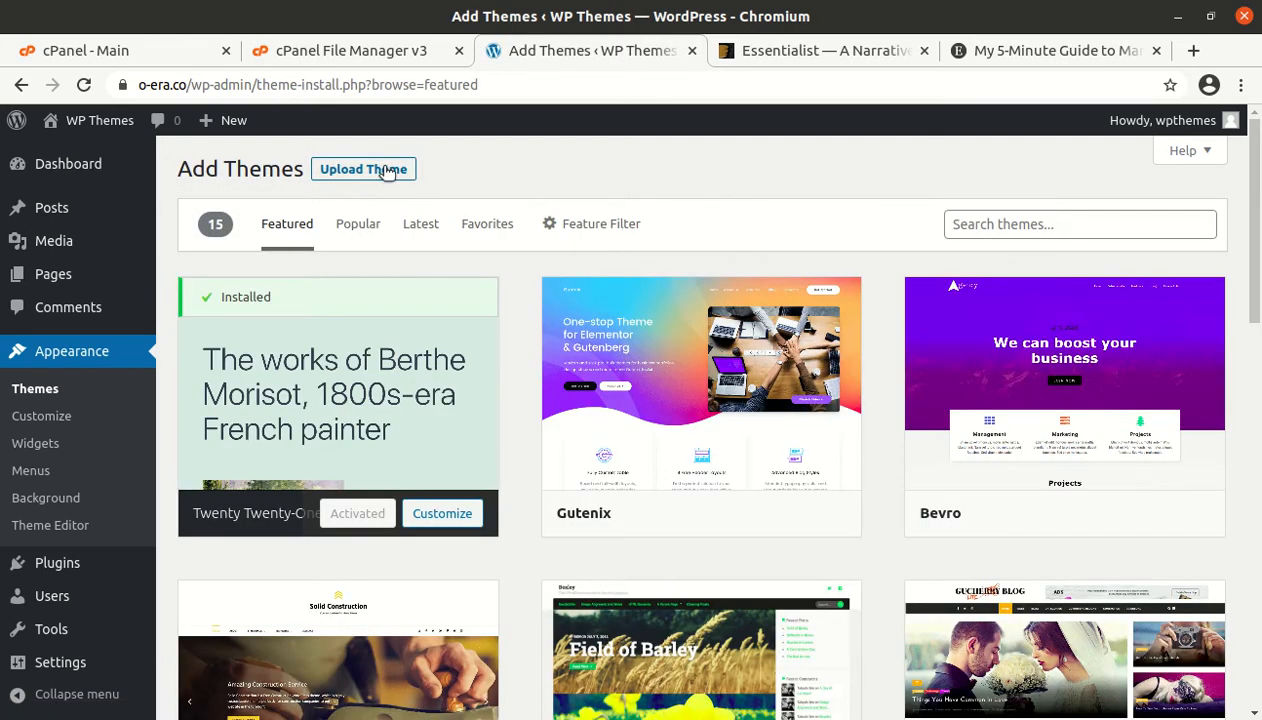
pyautogui.click(388, 170)
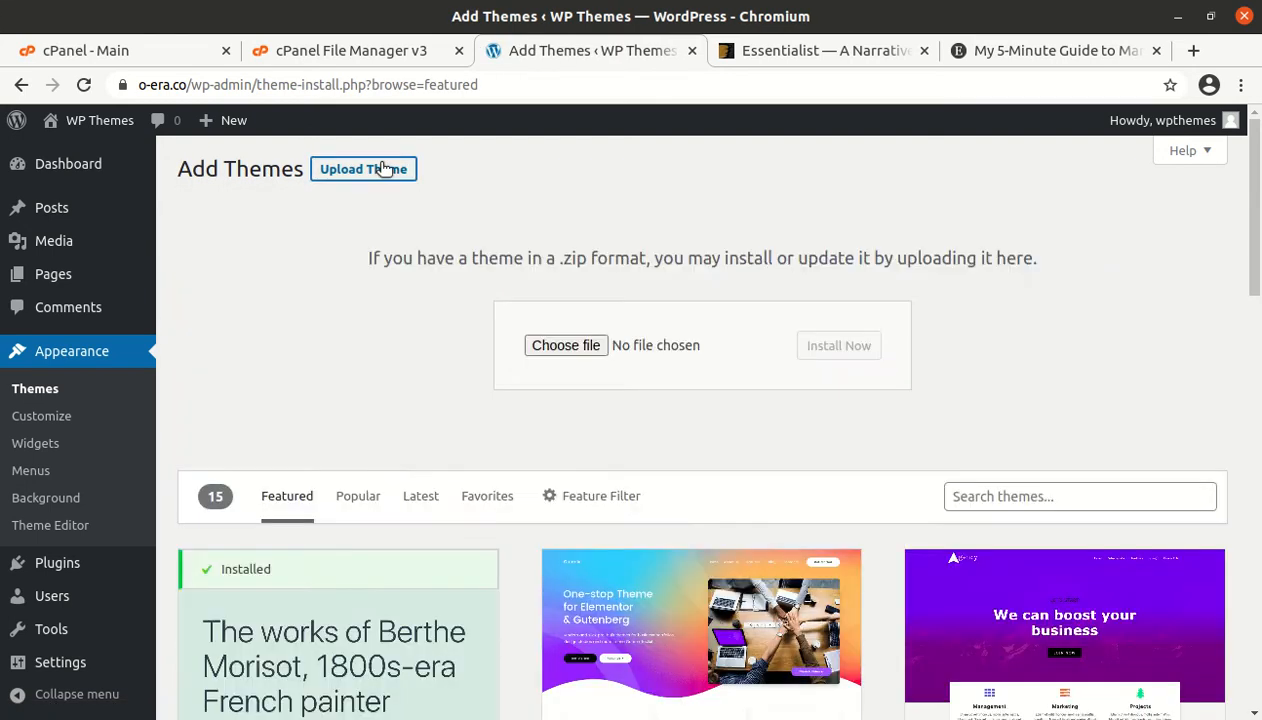
pyautogui.click(553, 346)
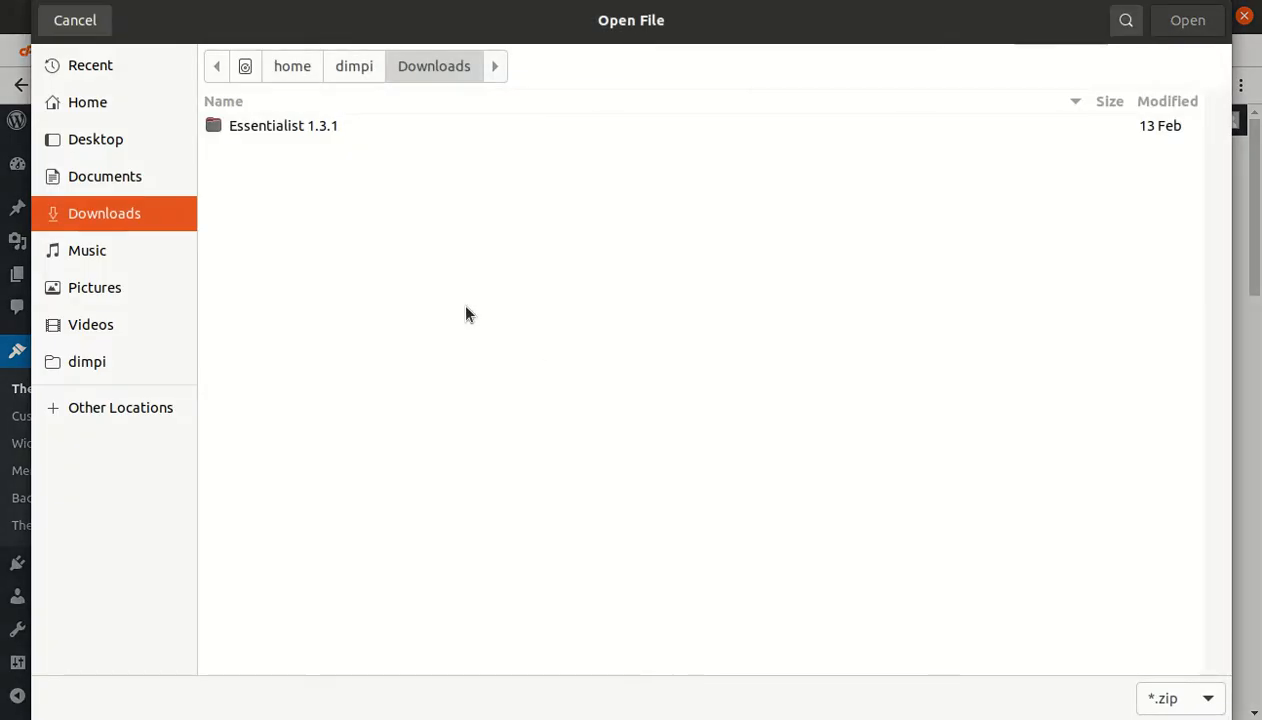
pyautogui.doubleClick(293, 128)
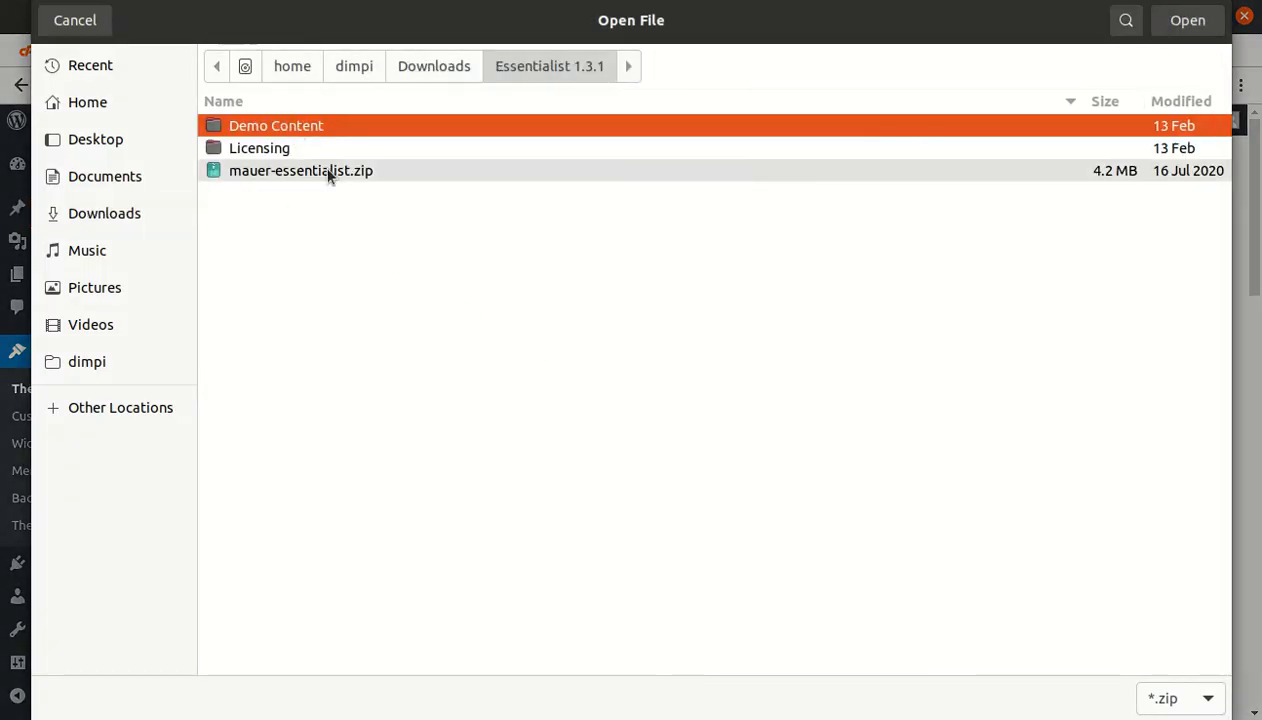
pyautogui.click(285, 176)
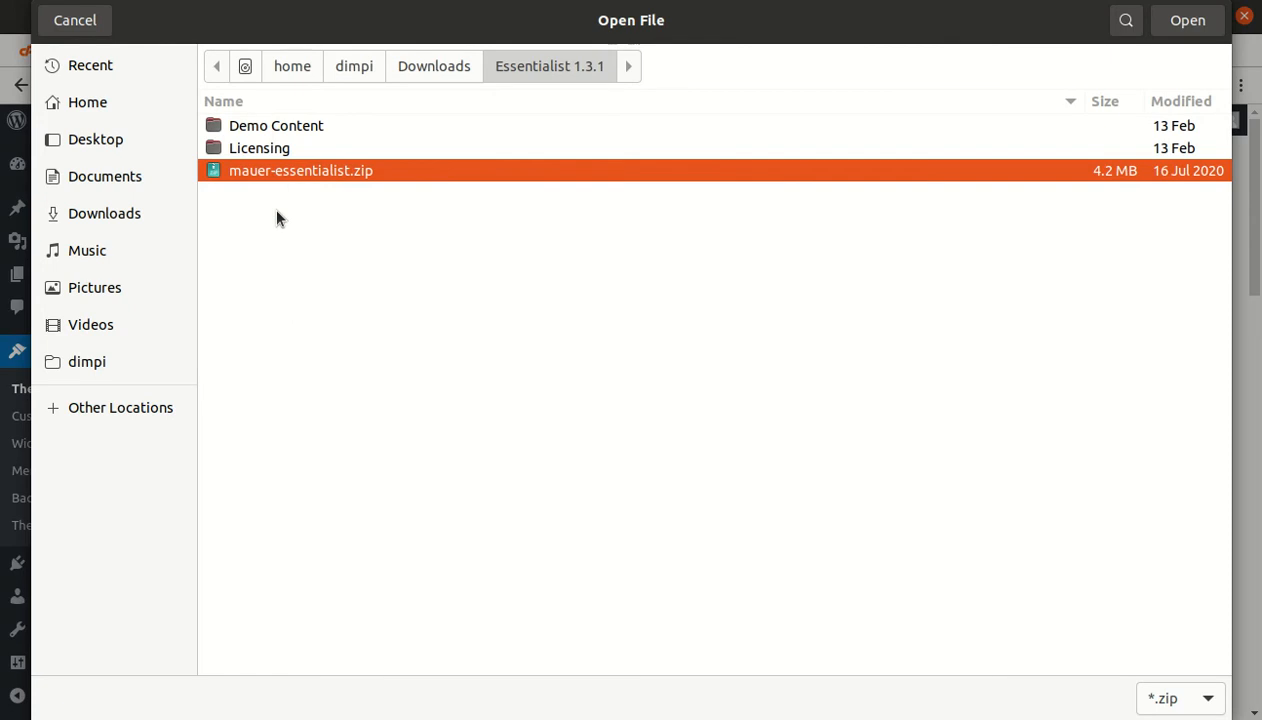
pyautogui.click(87, 24)
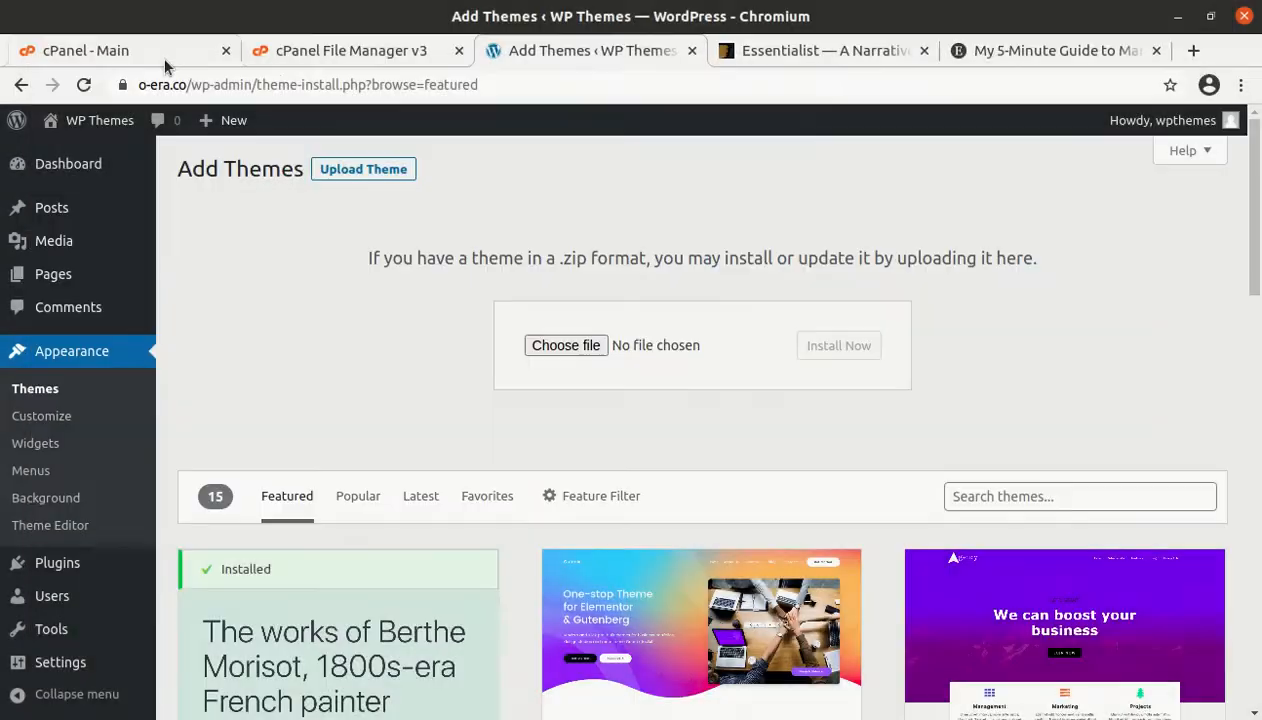
# Switch to the cPanel File Manager and upload mauer-essentialist.zip from the Essentialist 1.3.1 folder into wp-content/themes, returning to that folder.
pyautogui.click(321, 57)
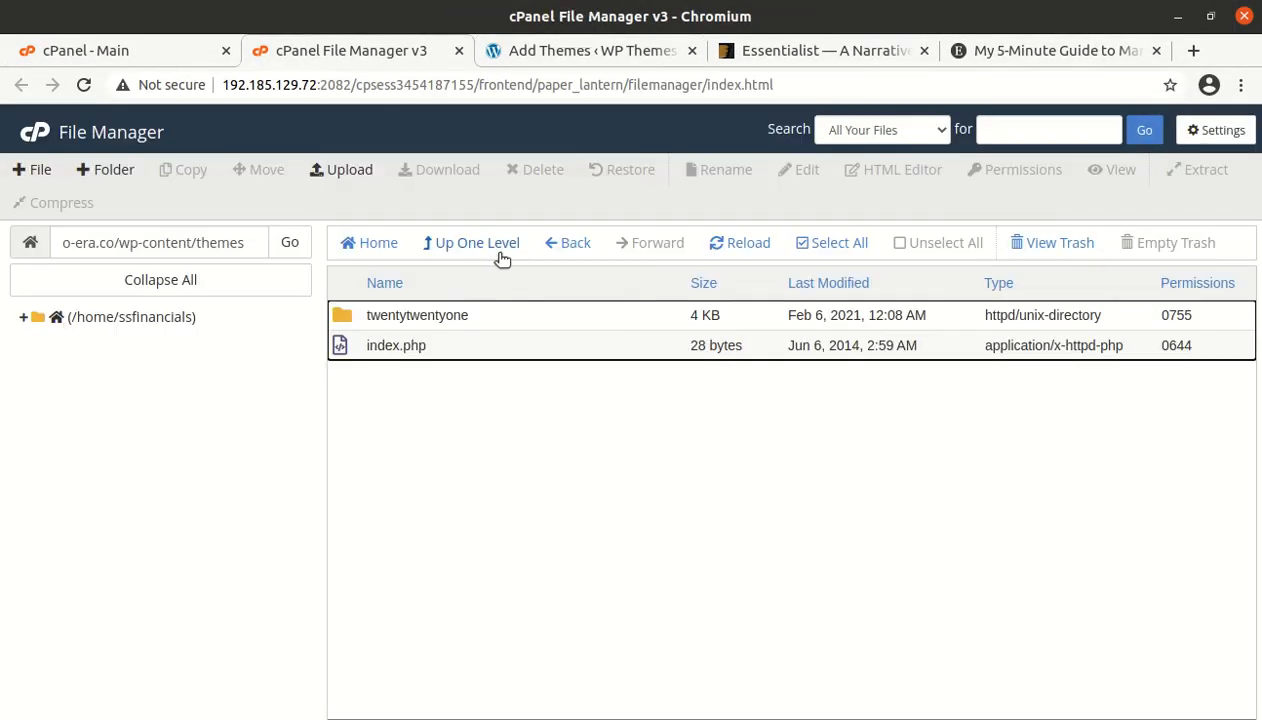
pyautogui.click(345, 170)
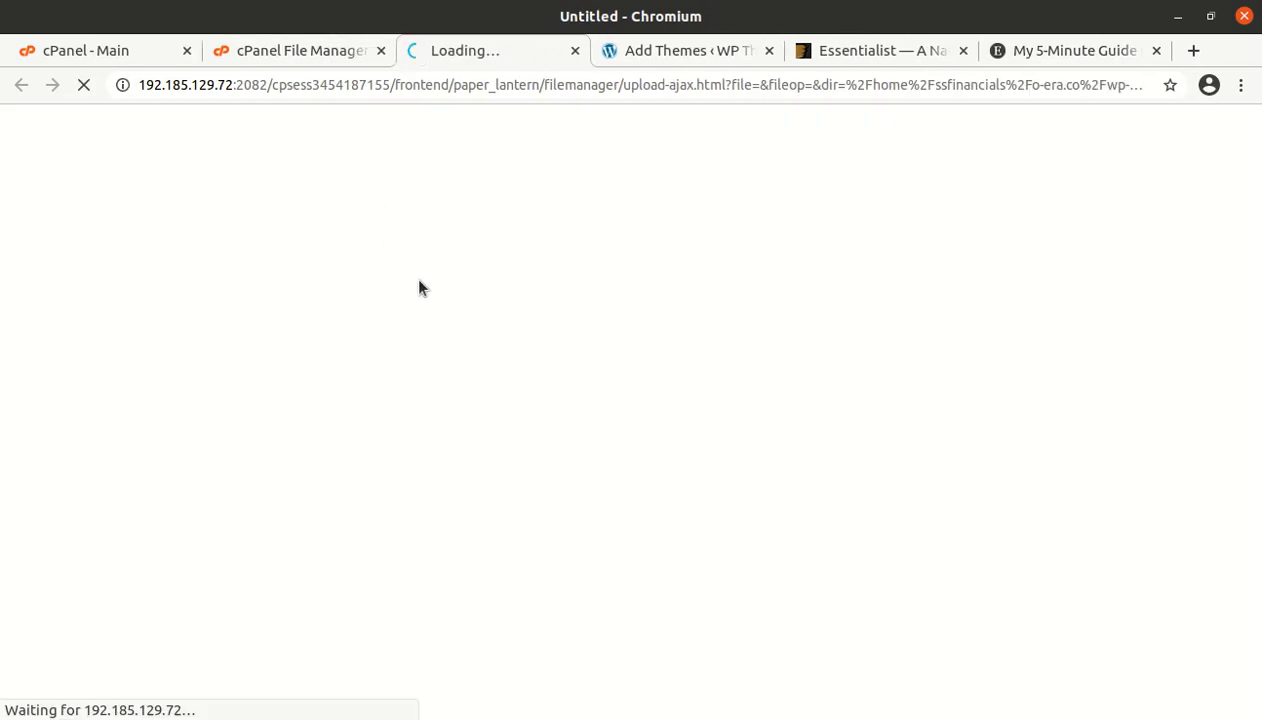
pyautogui.click(610, 433)
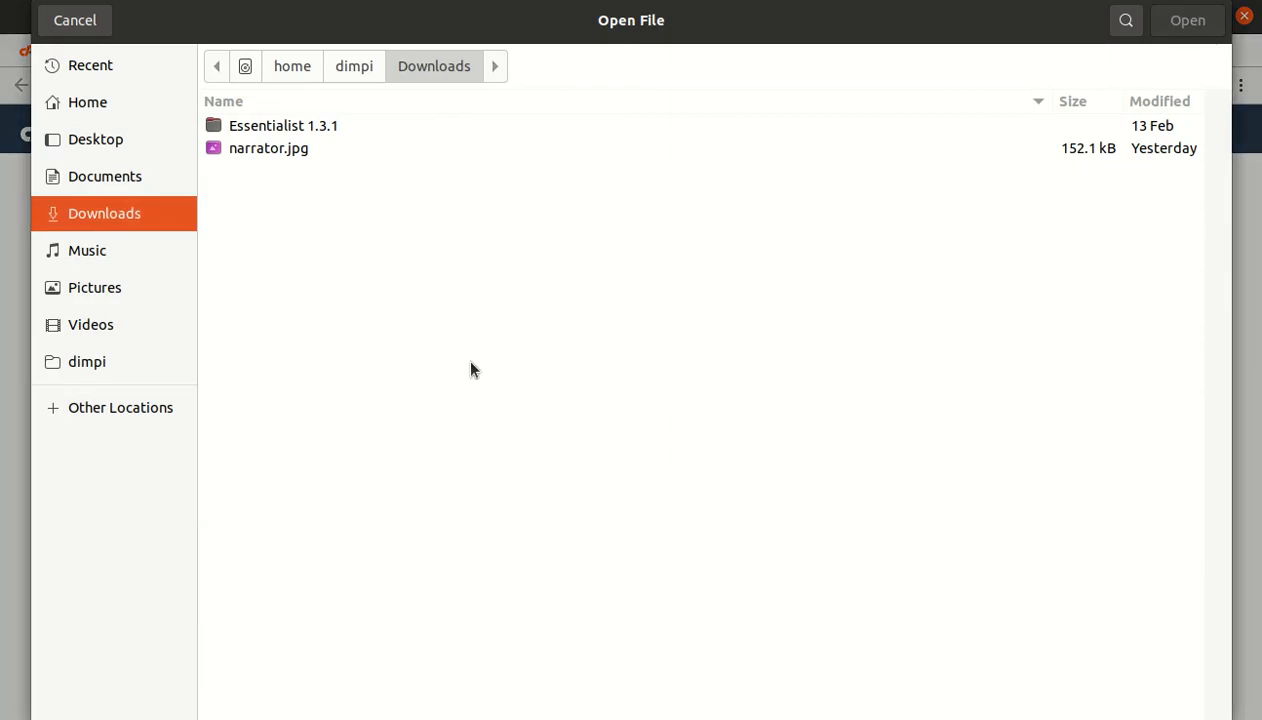
pyautogui.doubleClick(301, 128)
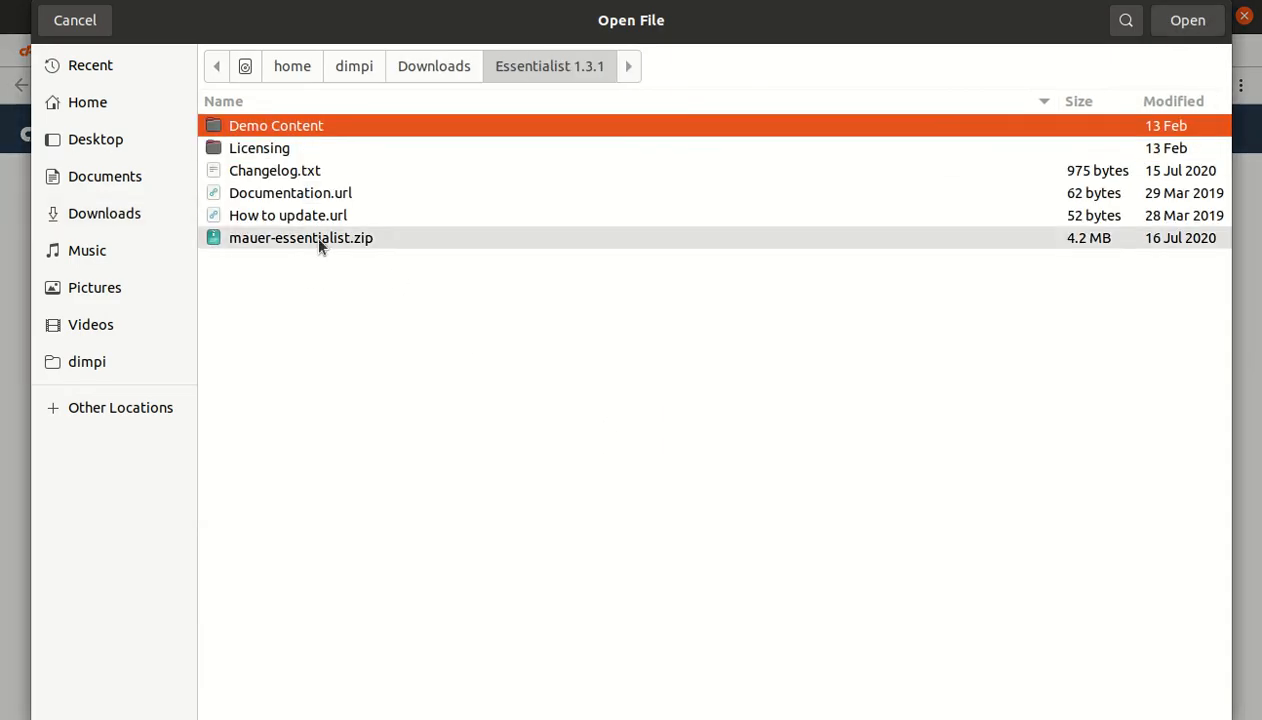
pyautogui.click(314, 235)
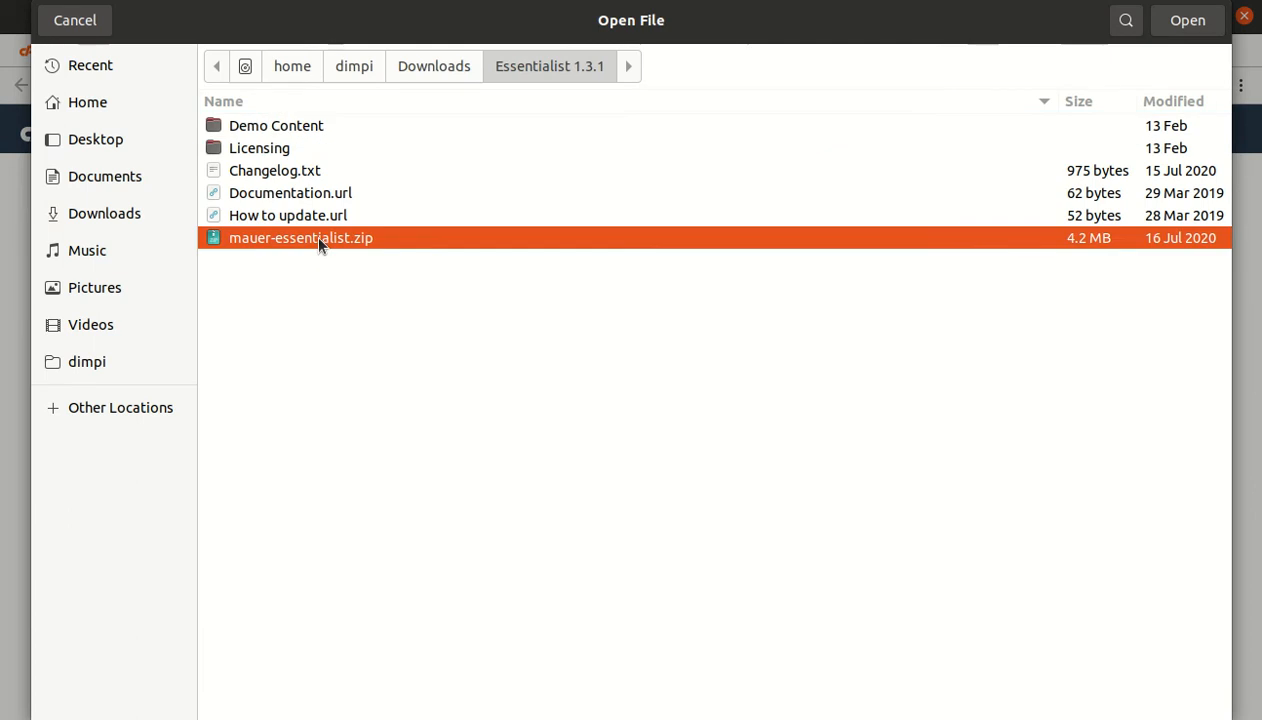
pyautogui.click(1187, 21)
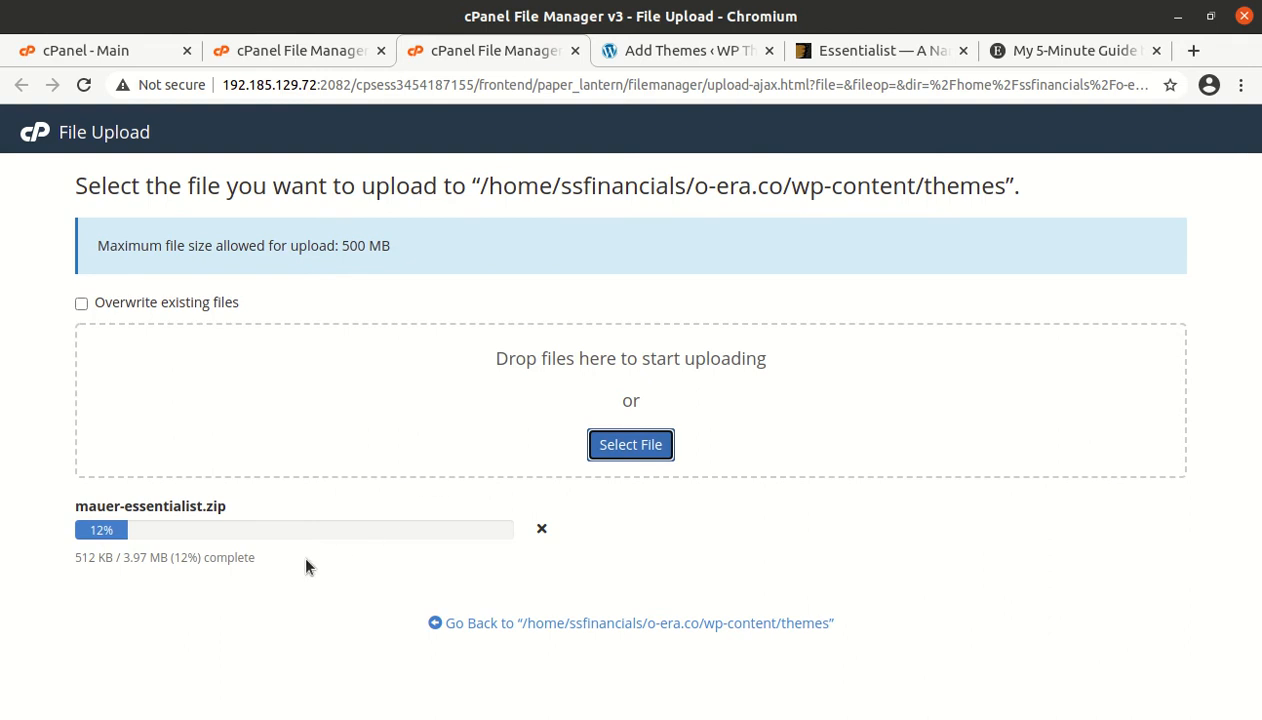
pyautogui.moveTo(125, 557); pyautogui.dragTo(146, 557)
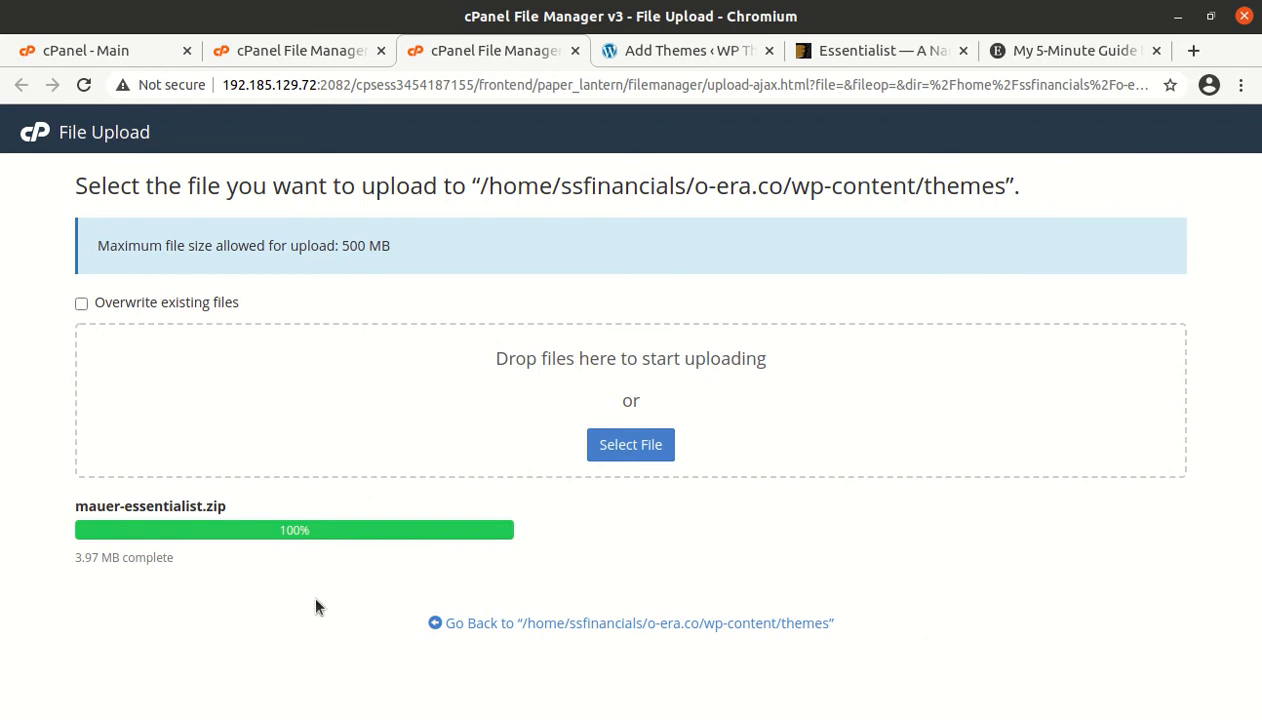
pyautogui.click(510, 624)
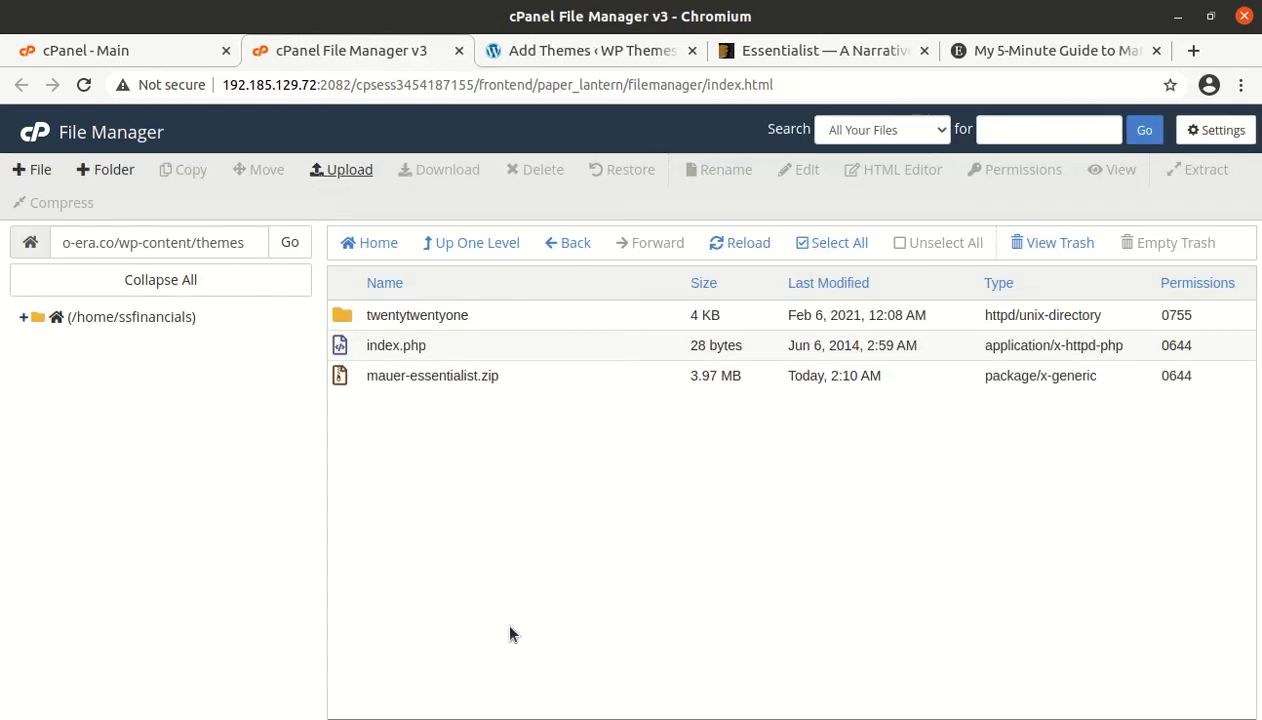
# Extract mauer-essentialist.zip in the wp-content/themes folder, dismiss the extraction results and refresh the file list.
pyautogui.click(521, 382)
pyautogui.rightClick(522, 382)
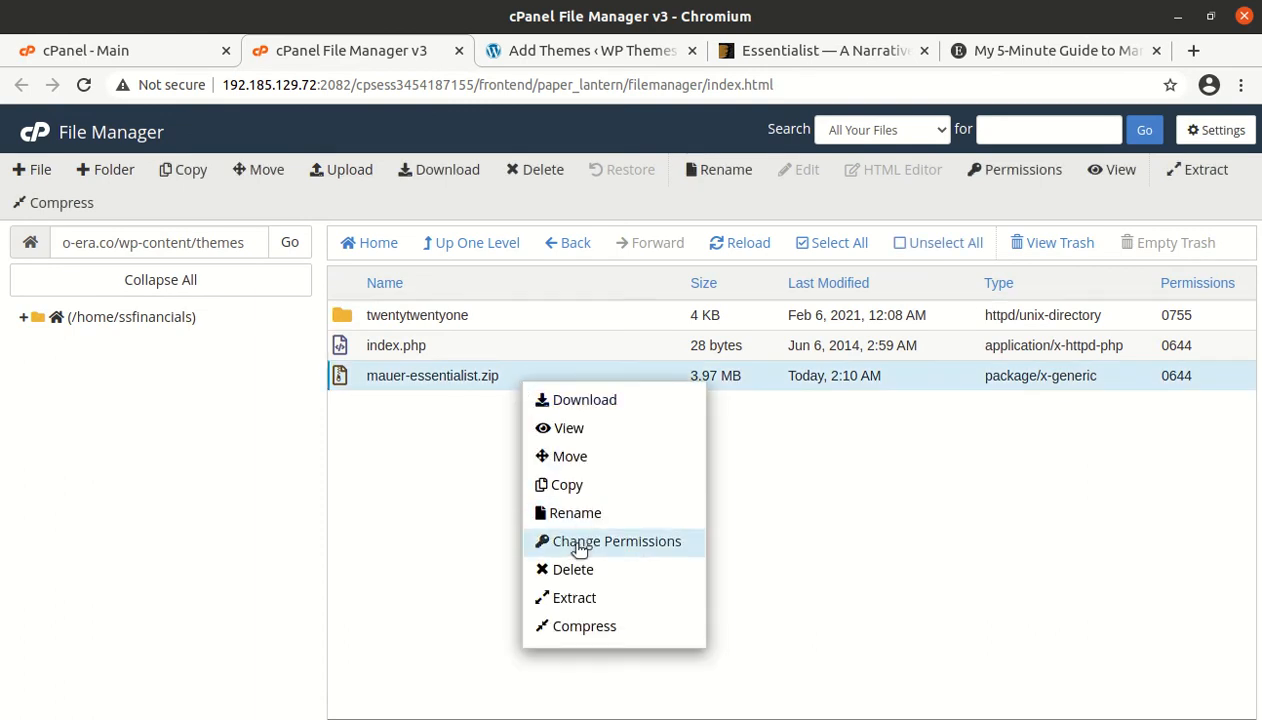
pyautogui.click(567, 598)
pyautogui.click(810, 506)
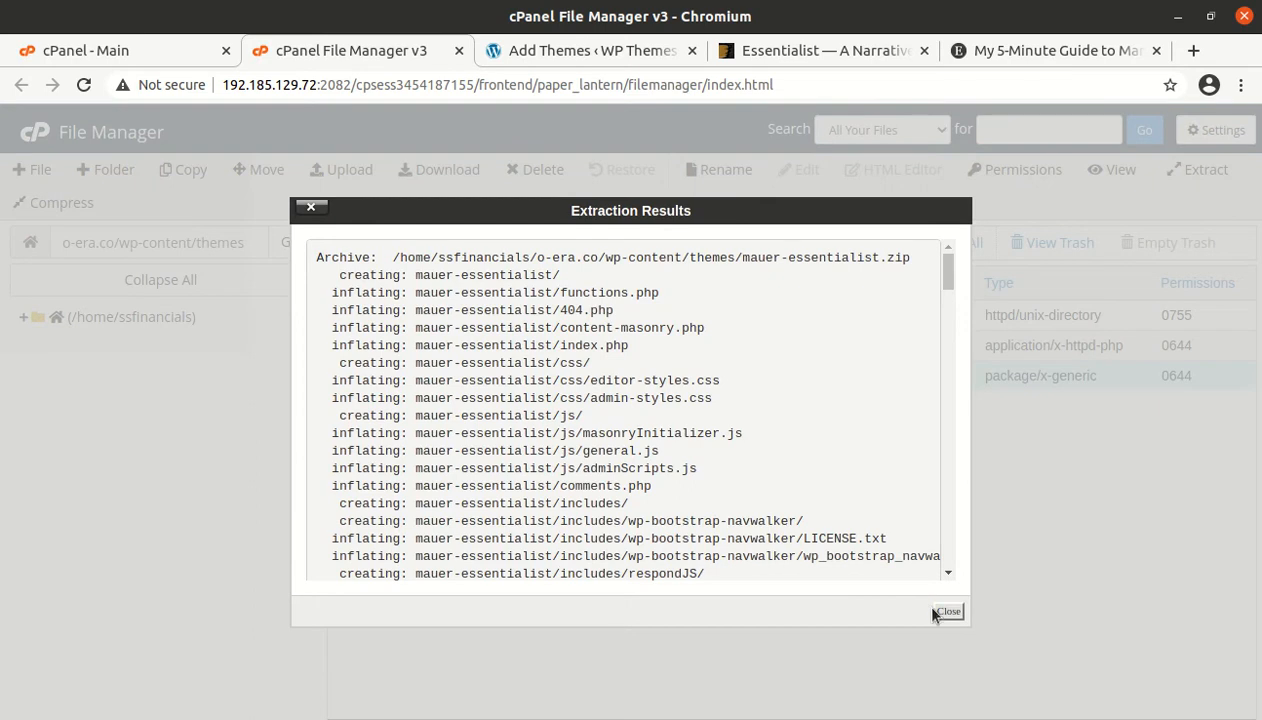
pyautogui.click(932, 609)
pyautogui.click(713, 256)
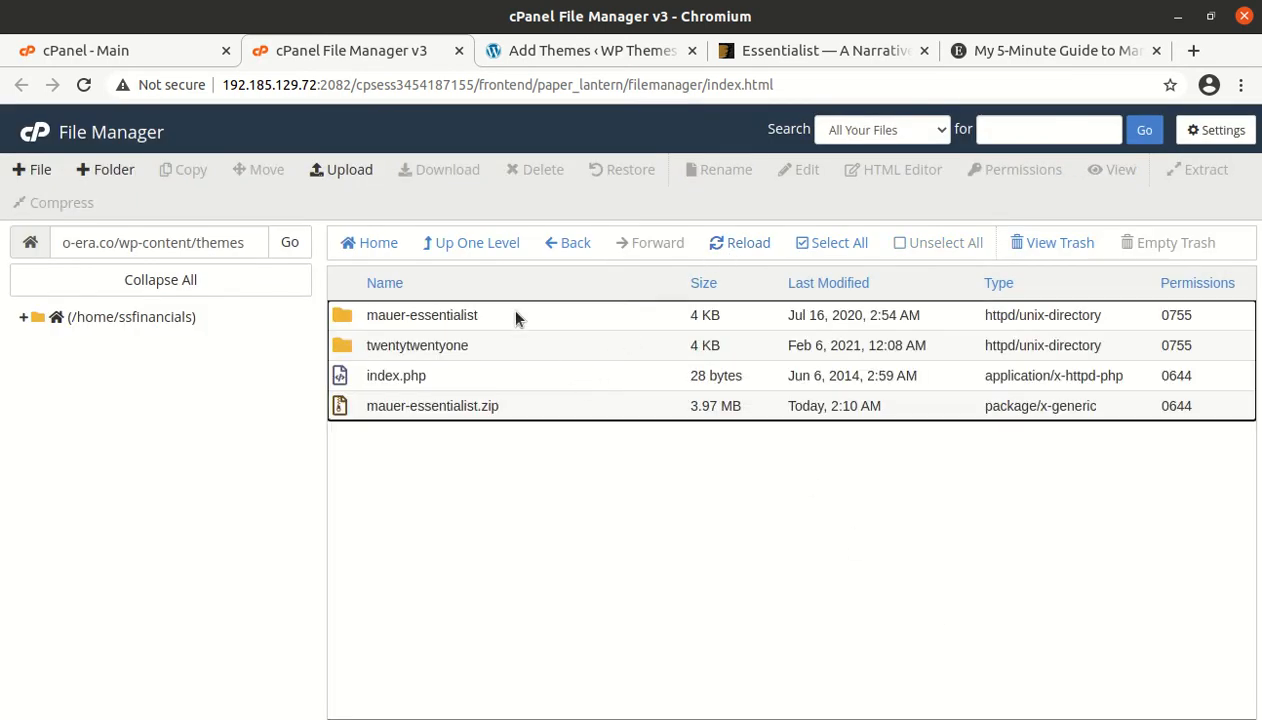
# Look through the contents of the extracted mauer-essentialist folder and return to the themes folder.
pyautogui.doubleClick(515, 318)
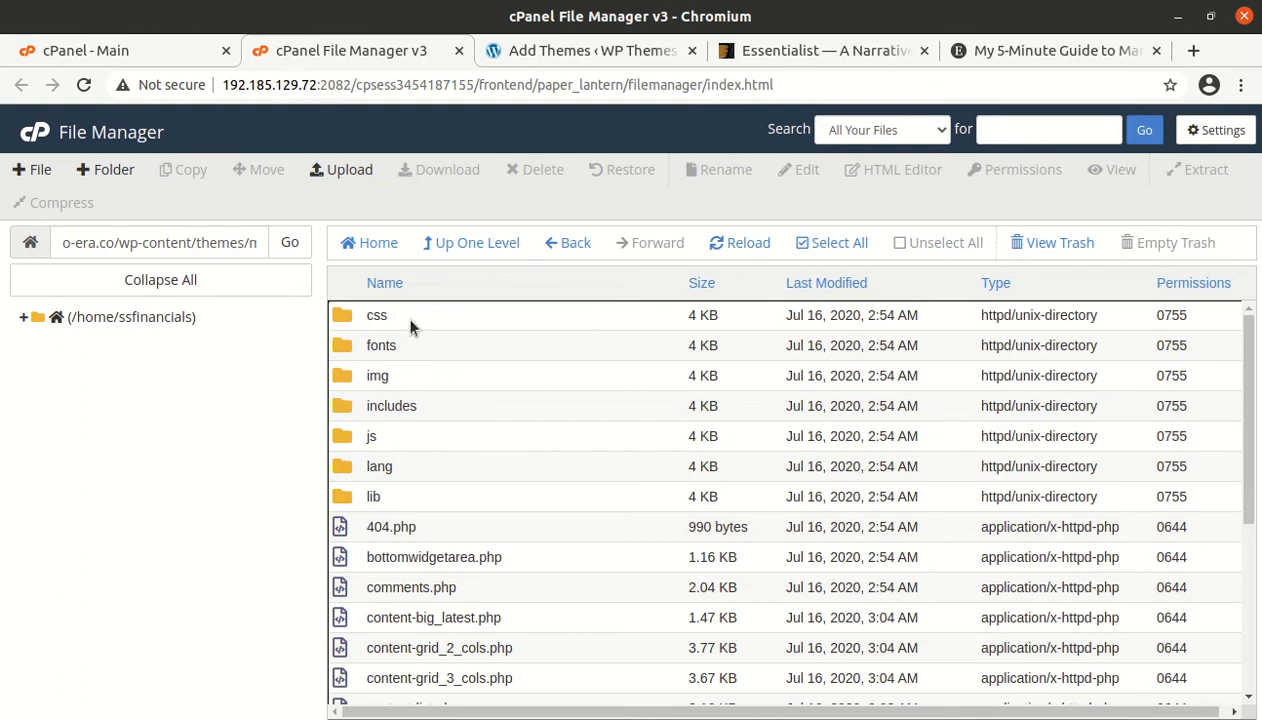
pyautogui.scroll(-3, 411, 317)
pyautogui.scroll(3, 412, 317)
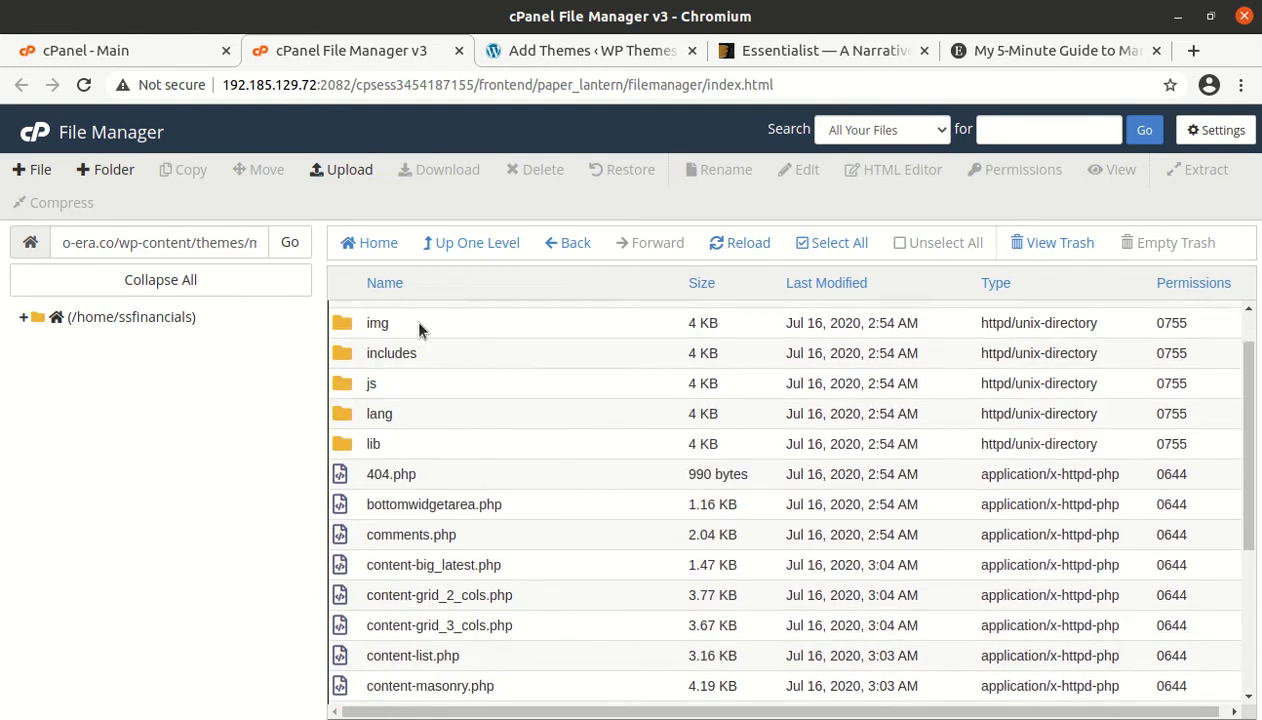
pyautogui.click(455, 247)
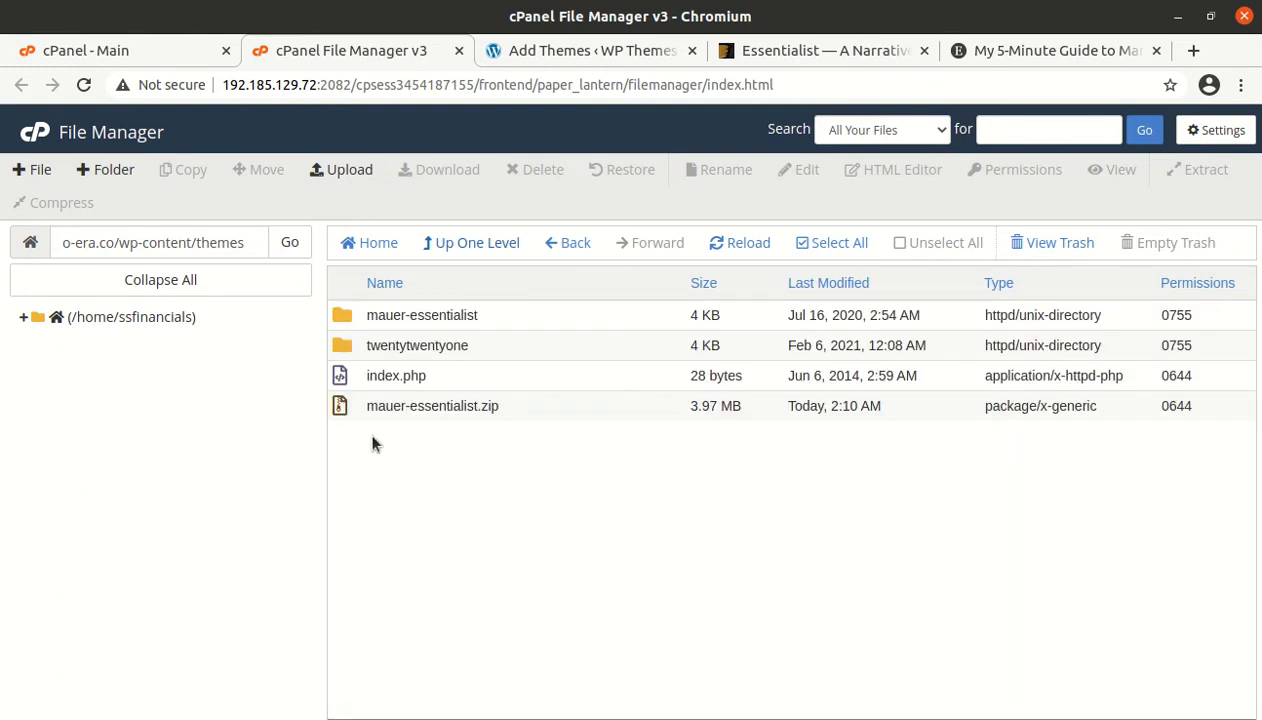
# Delete the mauer-essentialist.zip archive from the wp-content/themes folder.
pyautogui.click(531, 404)
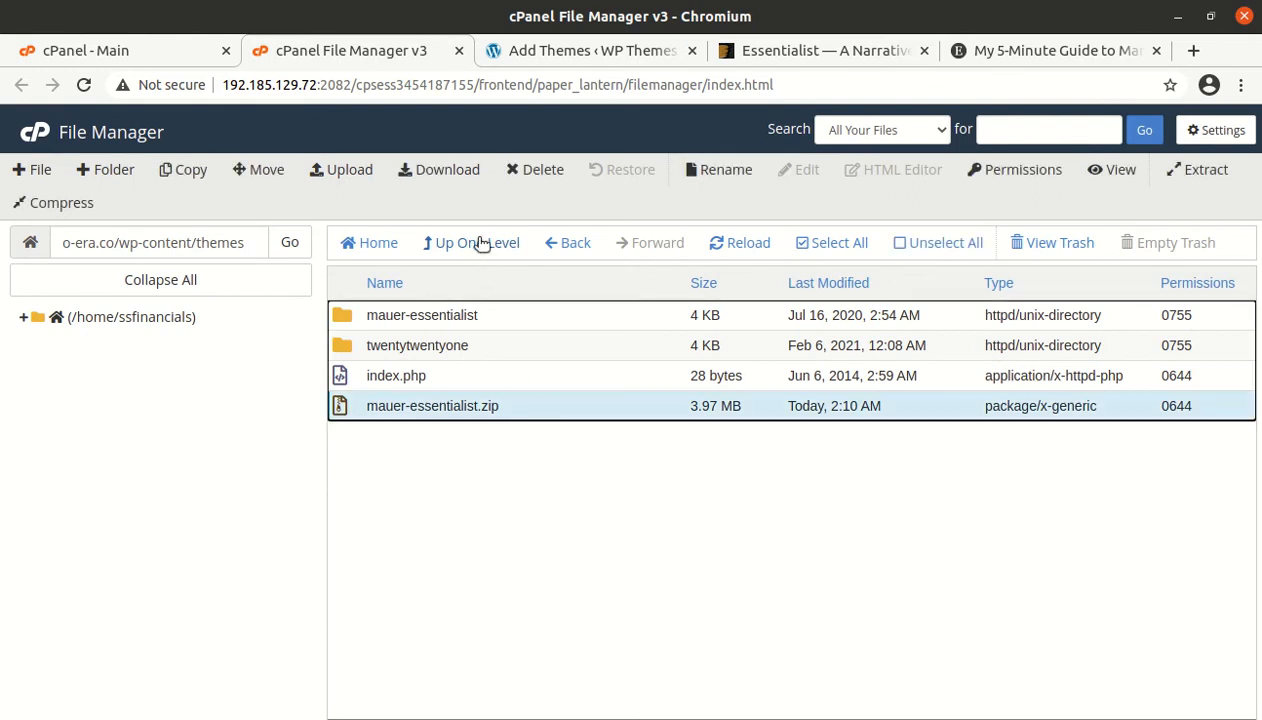
pyautogui.click(515, 175)
pyautogui.click(428, 421)
pyautogui.click(803, 473)
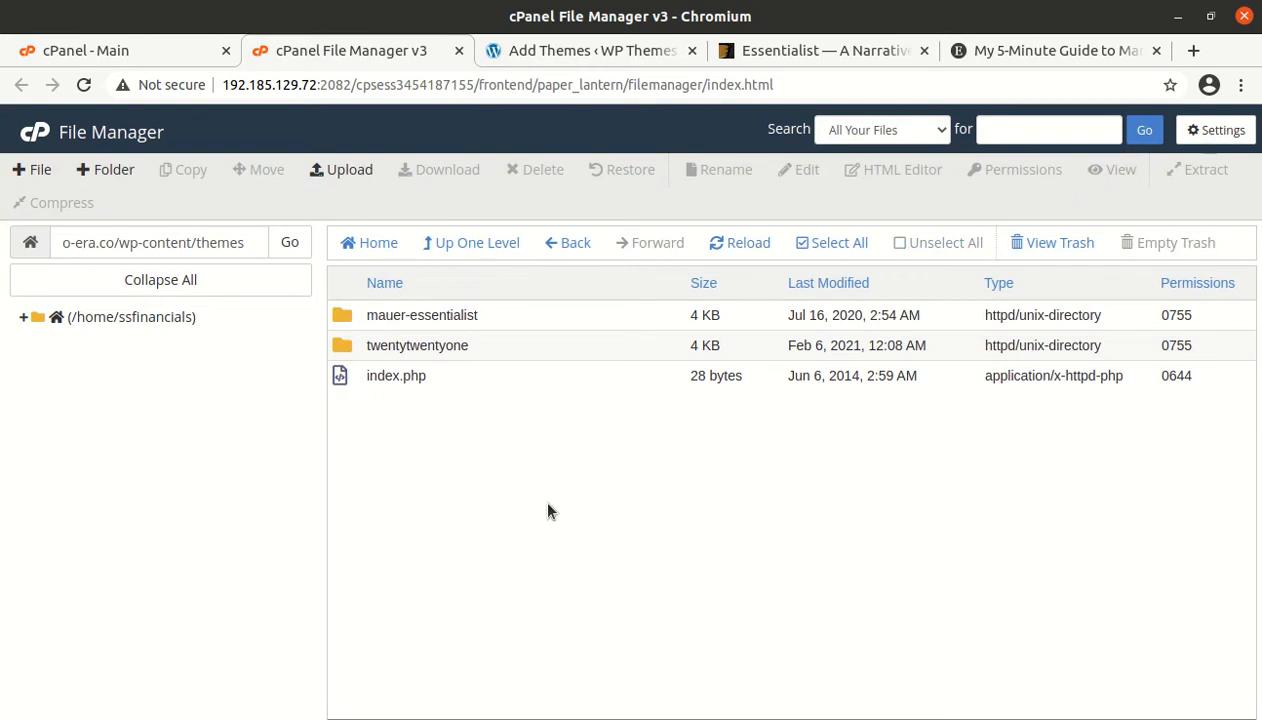
# Switch back to the WordPress admin, view the Mauer Essentialist theme's details among the installed themes and activate it.
pyautogui.click(514, 44)
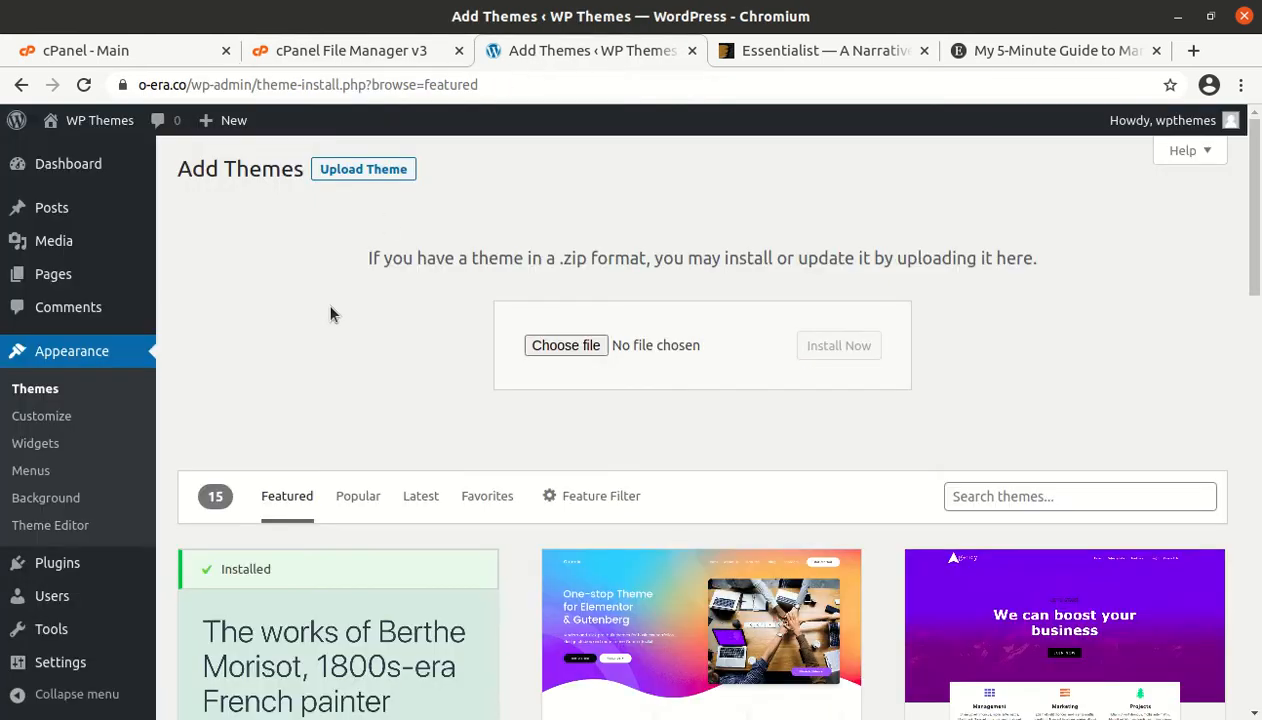
pyautogui.click(30, 399)
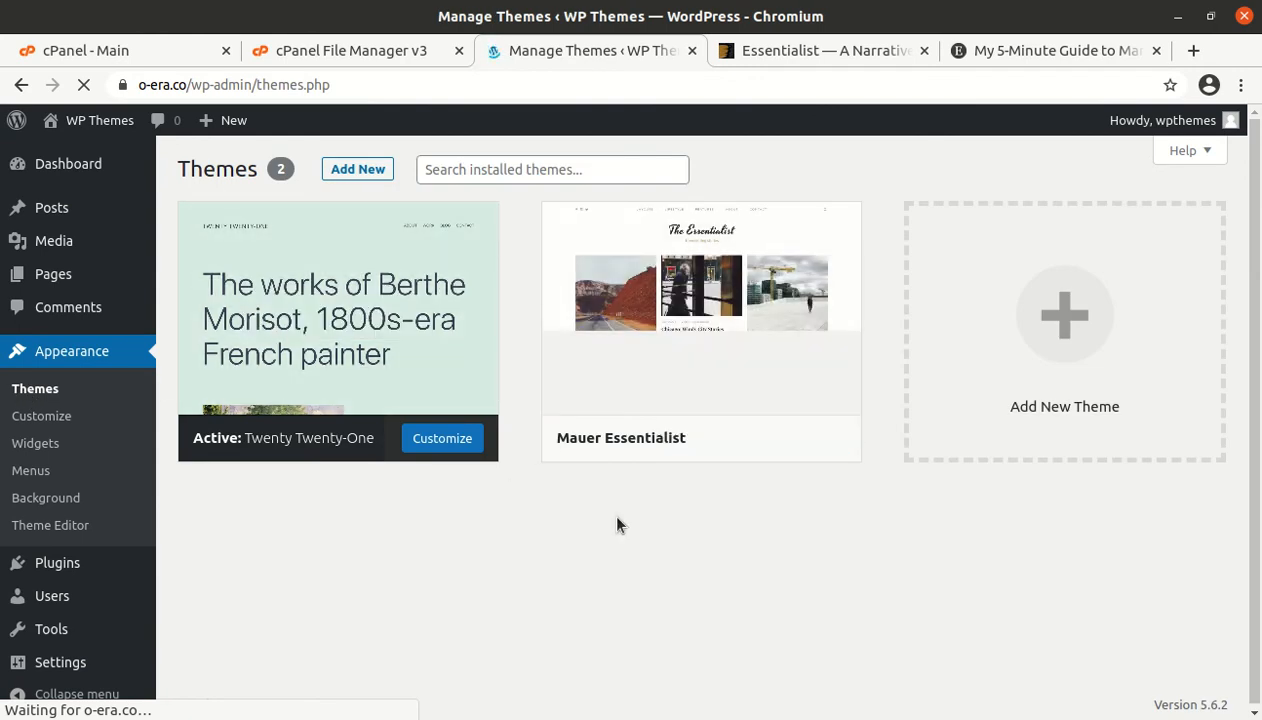
pyautogui.click(692, 328)
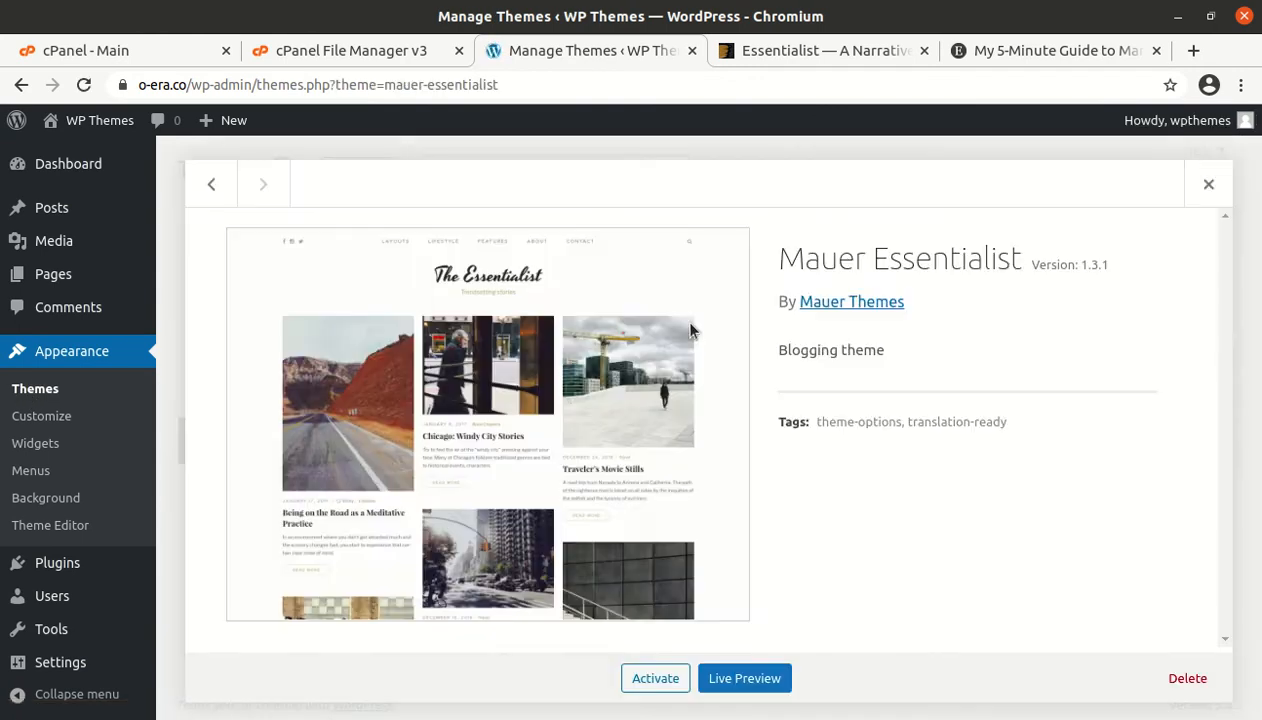
pyautogui.moveTo(768, 258); pyautogui.dragTo(1016, 265)
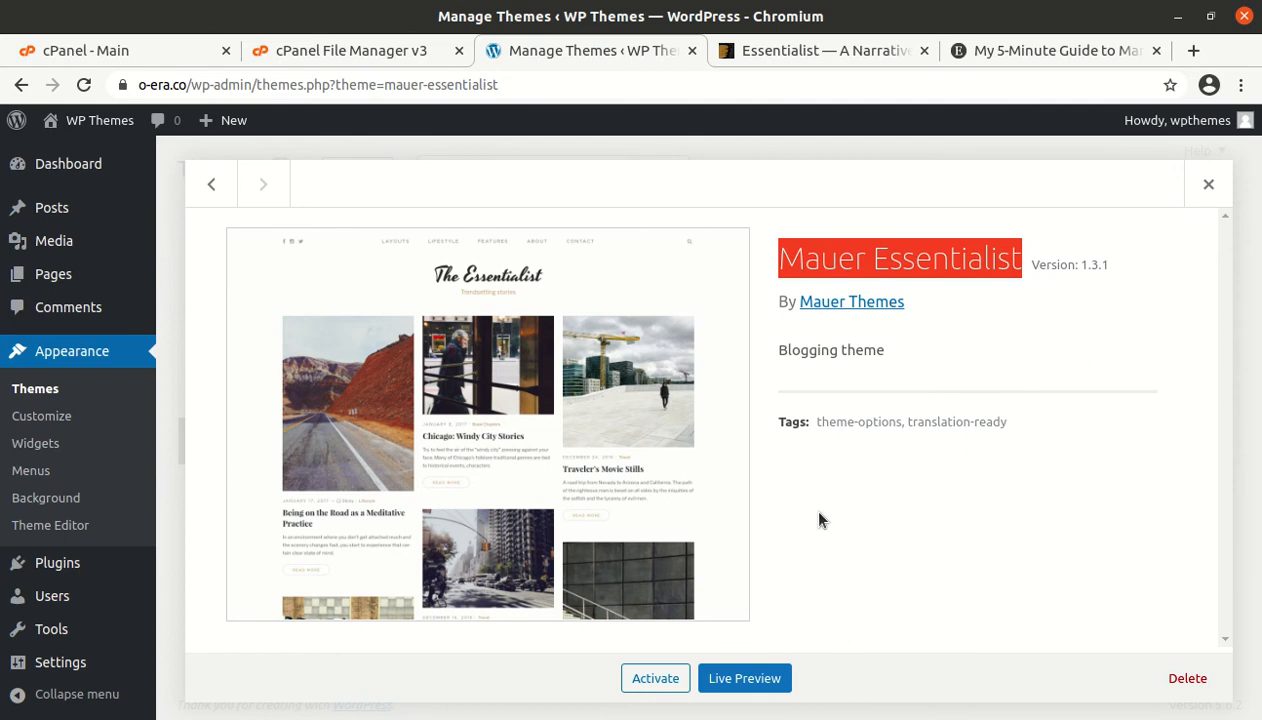
pyautogui.click(676, 681)
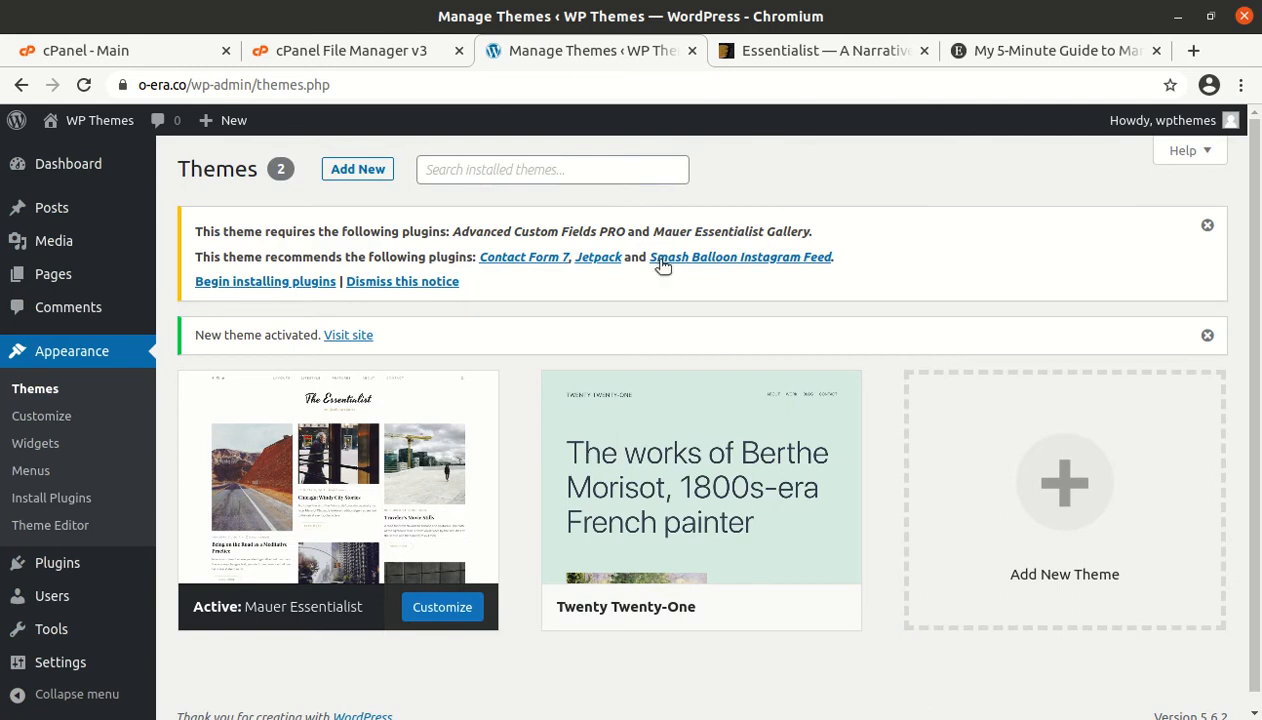
# Open the theme's plugin installation page and review the required Advanced Custom Fields PRO and Mauer Essentialist Gallery entries.
pyautogui.click(258, 284)
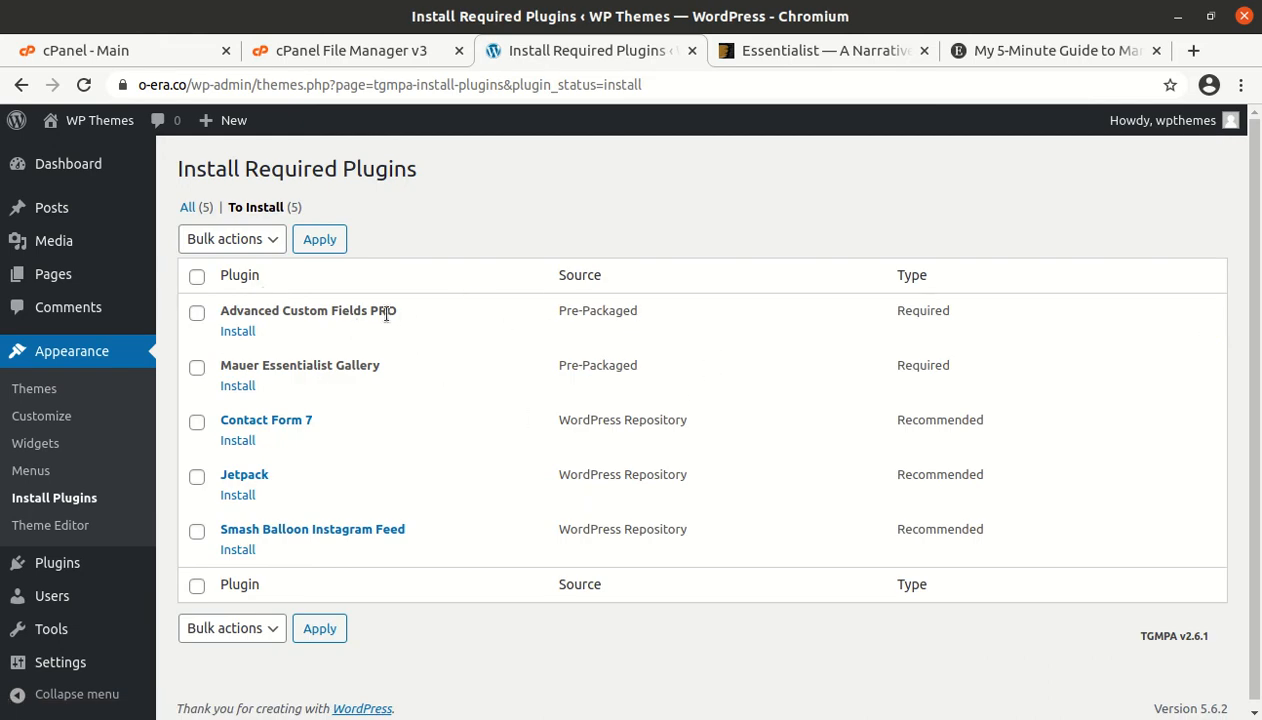
pyautogui.moveTo(218, 312); pyautogui.dragTo(392, 315)
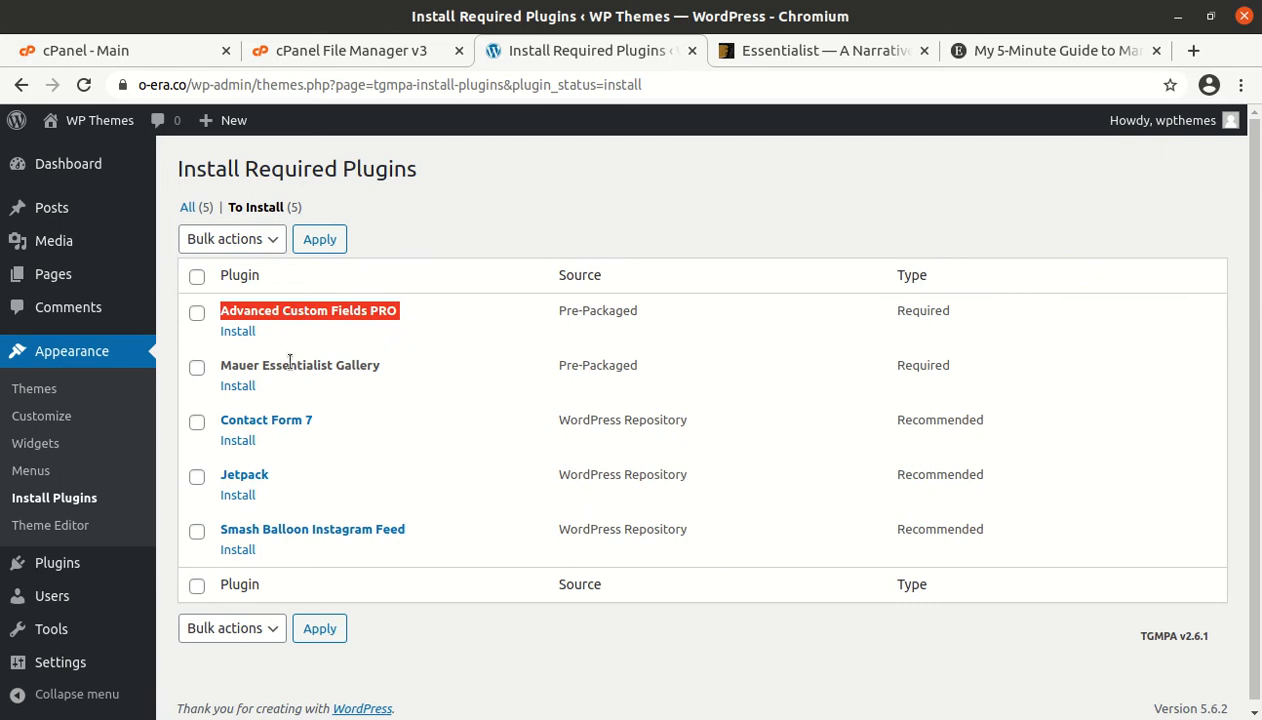
pyautogui.moveTo(216, 366); pyautogui.dragTo(379, 359)
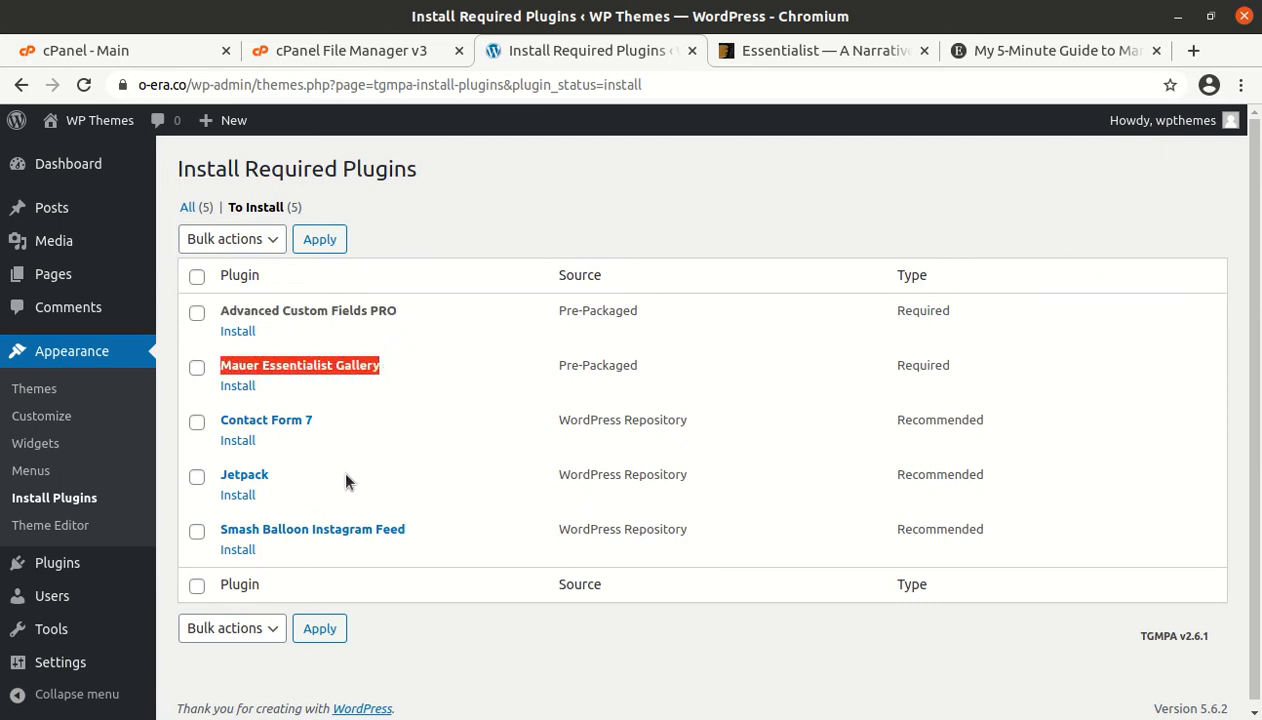
# Bulk-install Advanced Custom Fields PRO, Mauer Essentialist Gallery, Contact Form 7 and Smash Balloon Instagram Feed, leaving out Jetpack.
pyautogui.click(197, 313)
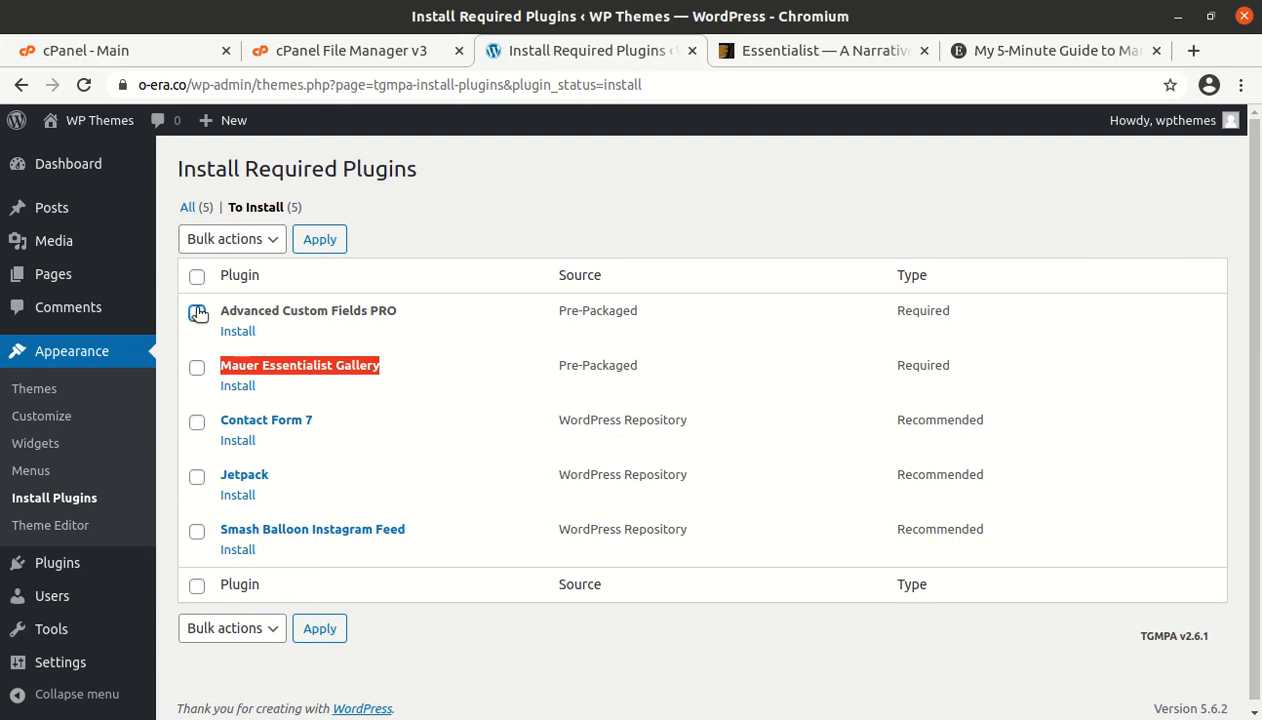
pyautogui.click(191, 361)
pyautogui.click(196, 368)
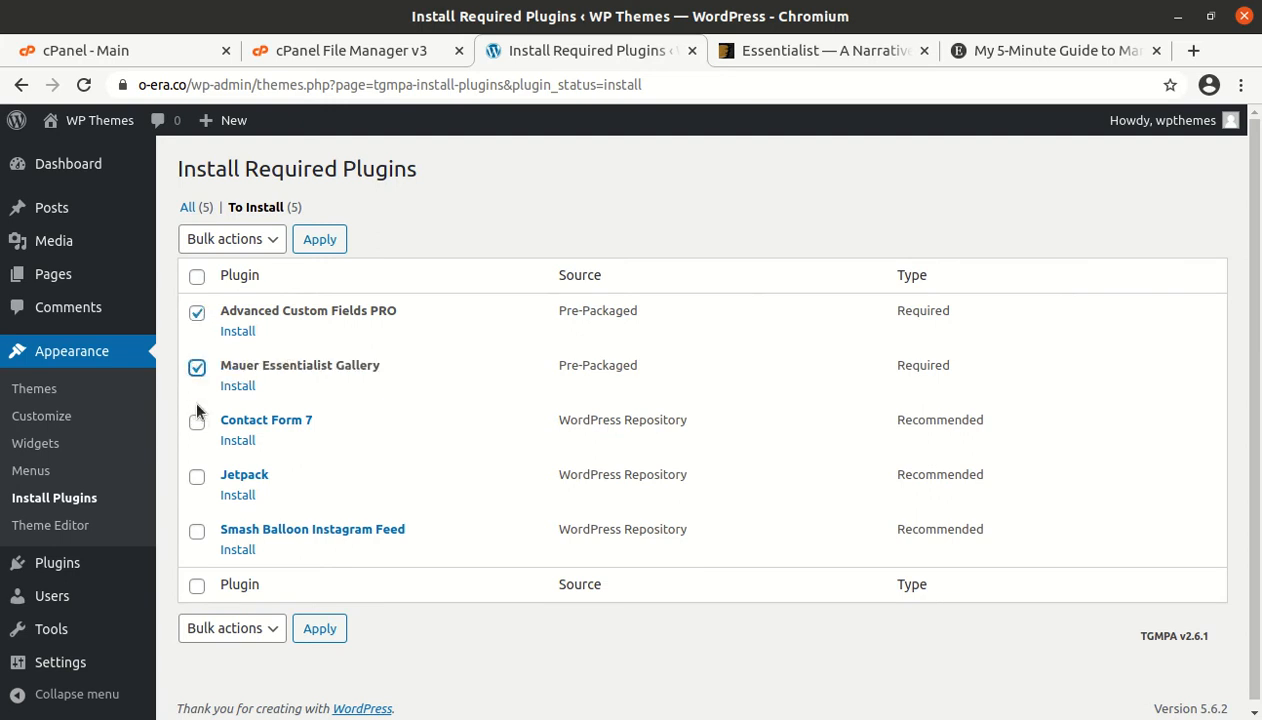
pyautogui.click(197, 424)
pyautogui.click(197, 531)
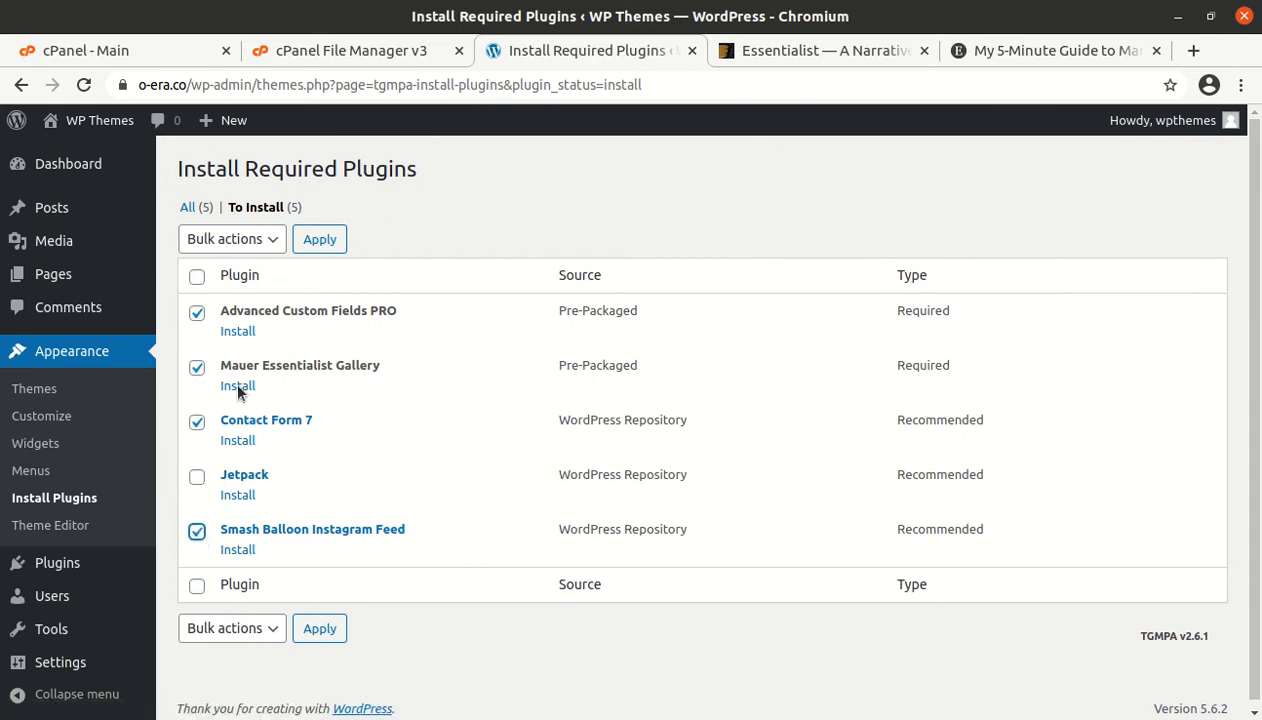
pyautogui.click(240, 239)
pyautogui.press('Down')
pyautogui.click(215, 280)
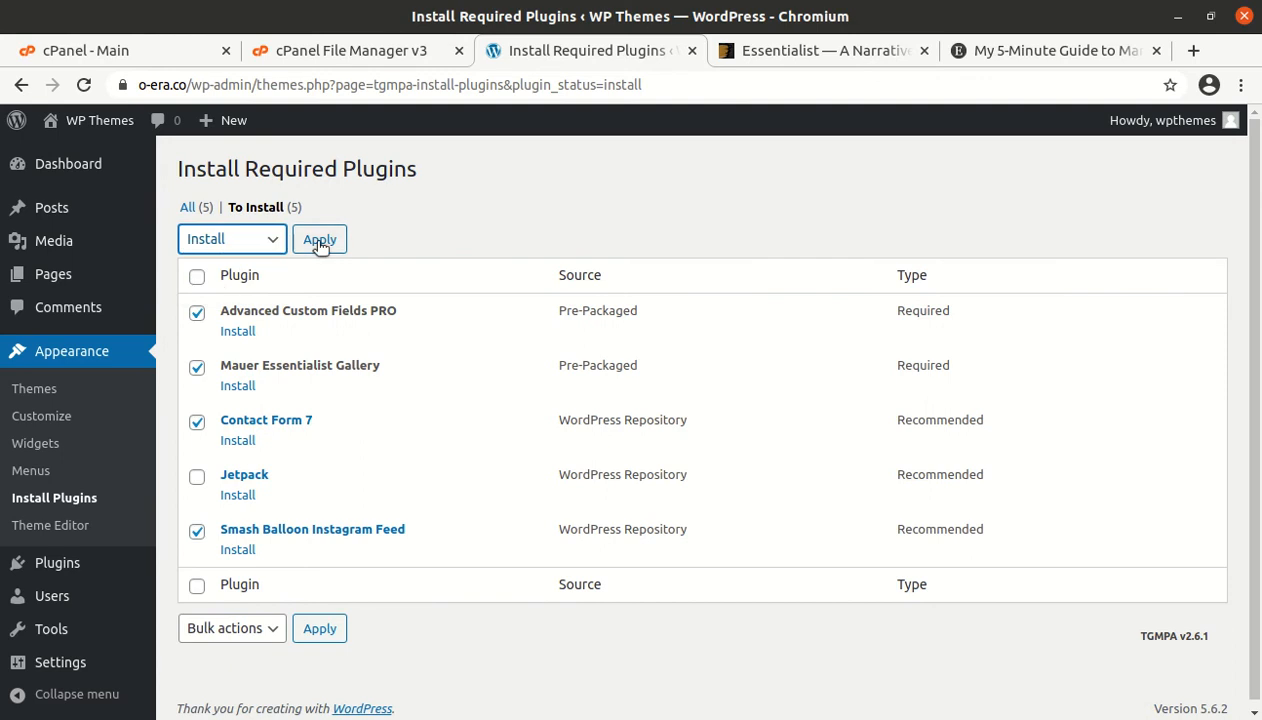
pyautogui.click(318, 243)
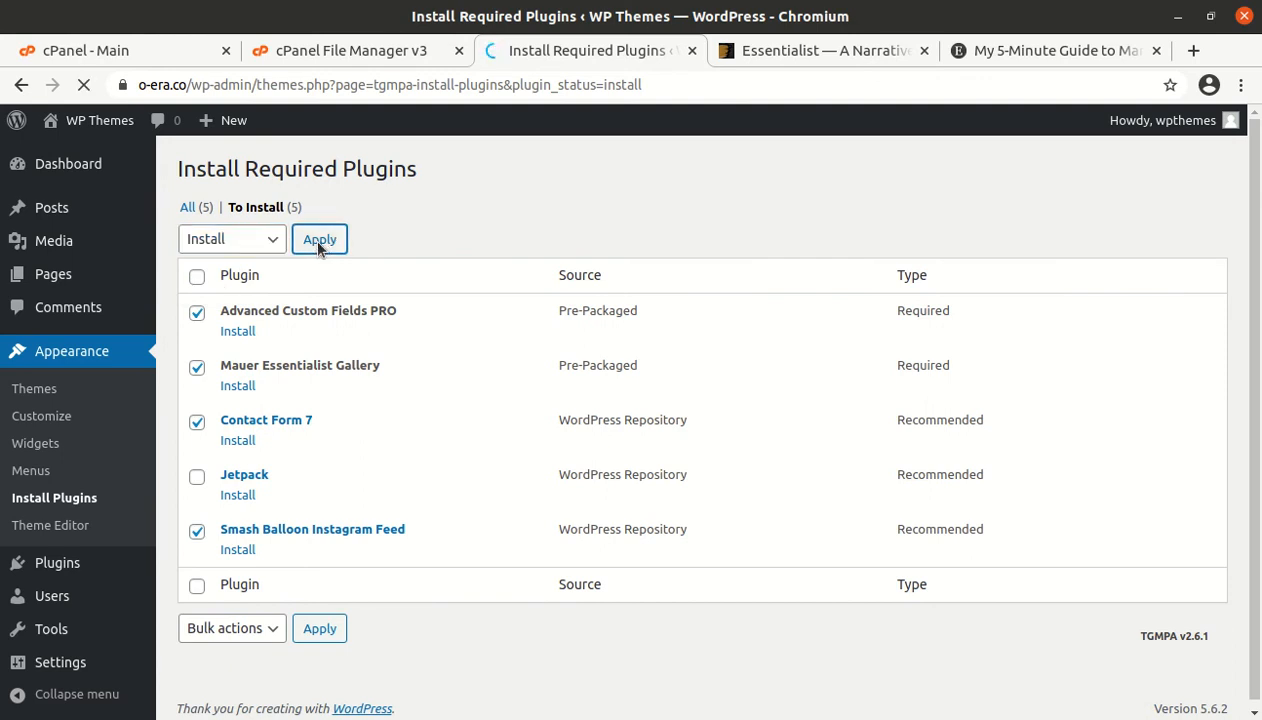
# Return to the required plugins list and bulk-activate Advanced Custom Fields PRO, Mauer Essentialist Gallery, Contact Form 7 and Smash Balloon Instagram Feed.
pyautogui.click(296, 624)
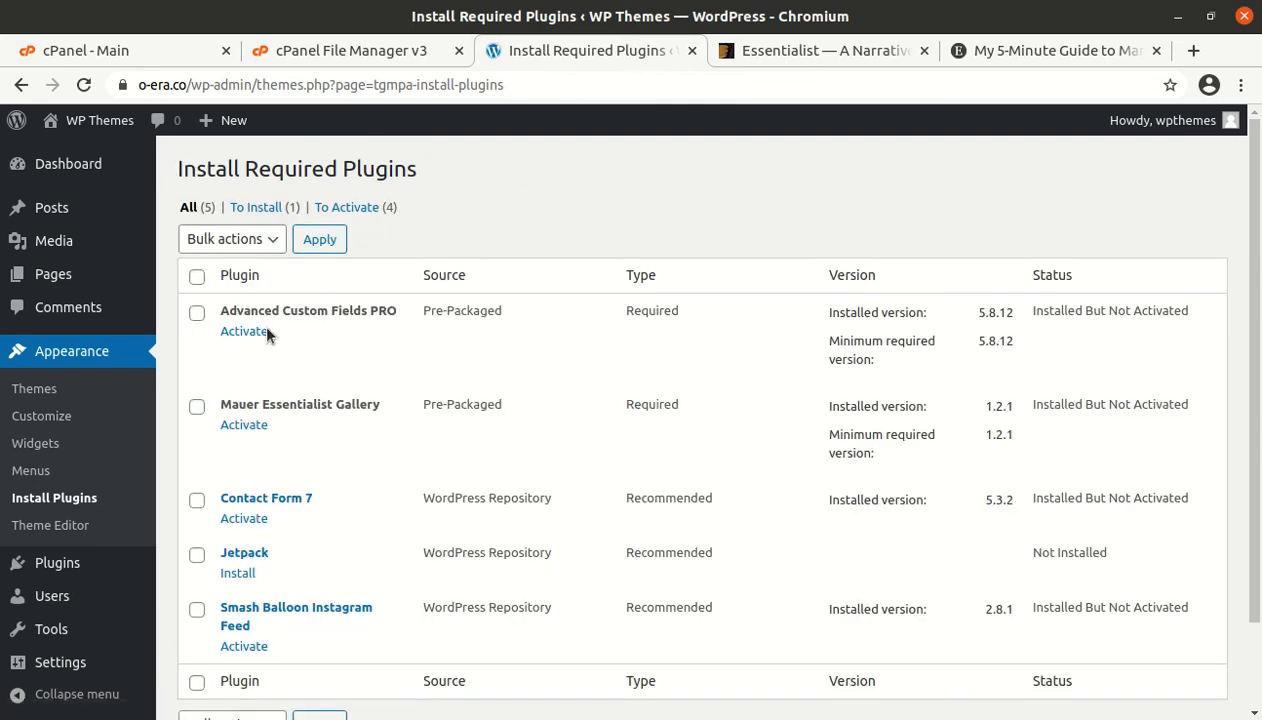
pyautogui.click(197, 313)
pyautogui.click(197, 408)
pyautogui.scroll(-2, 215, 433)
pyautogui.click(197, 397)
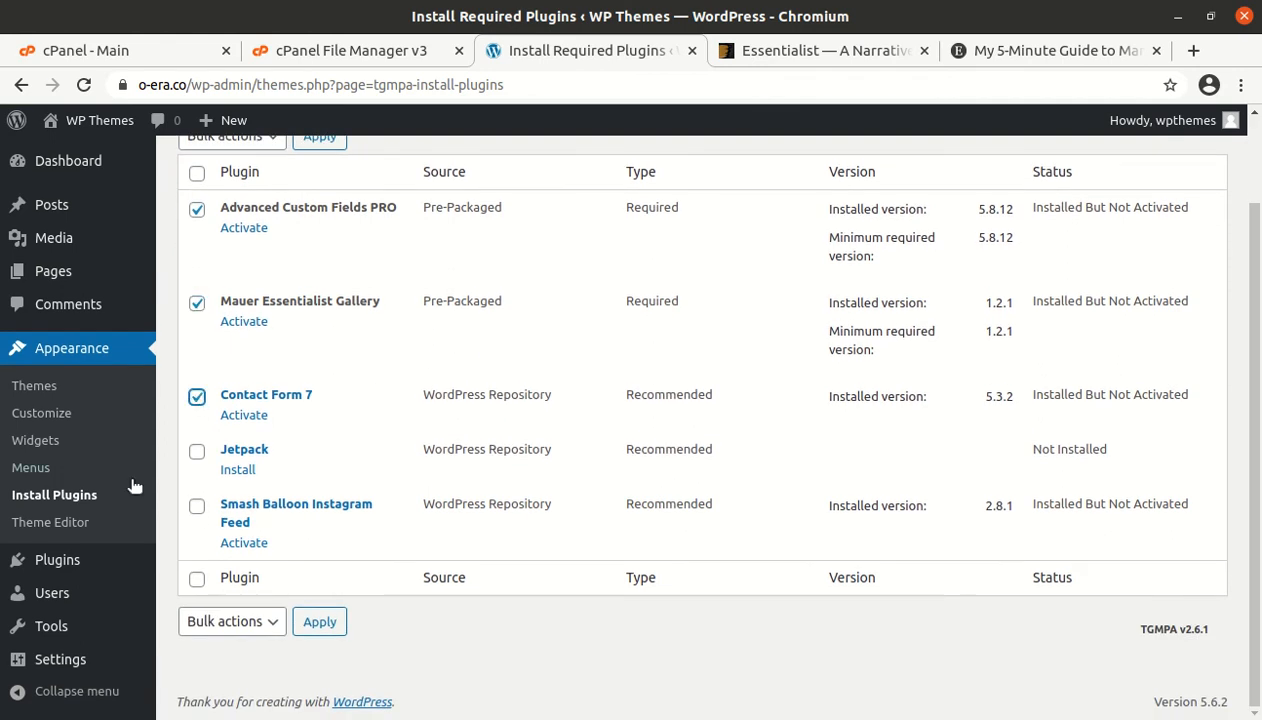
pyautogui.click(193, 507)
pyautogui.click(238, 621)
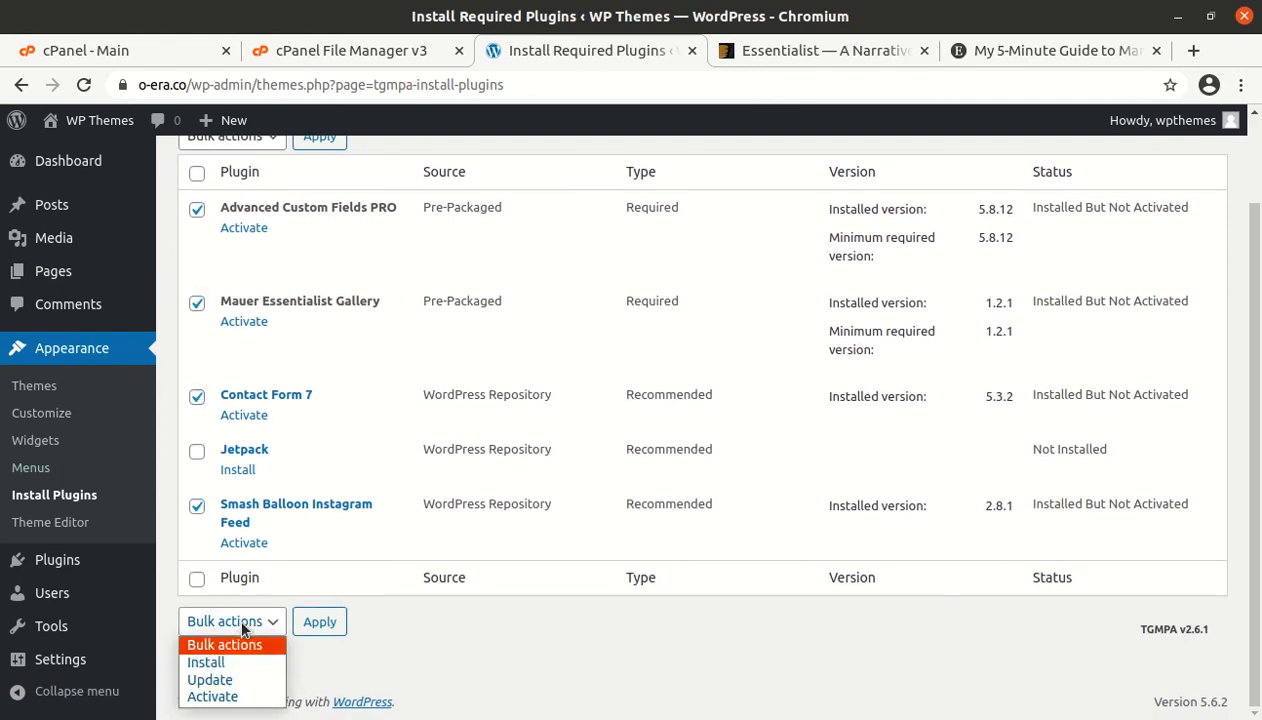
pyautogui.click(220, 696)
pyautogui.click(314, 624)
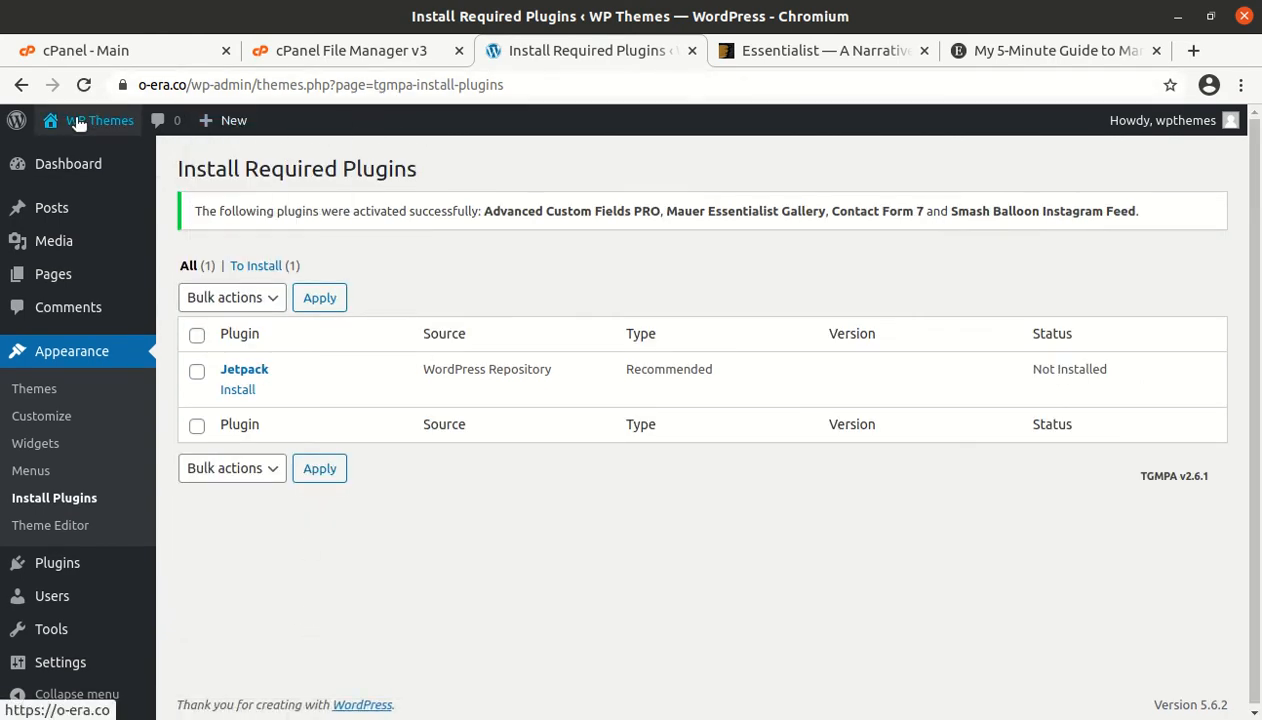
# Open the site's front end in a new tab and compare it with the Essentialist demo's Manhattan post and home page.
pyautogui.middleClick(63, 161)
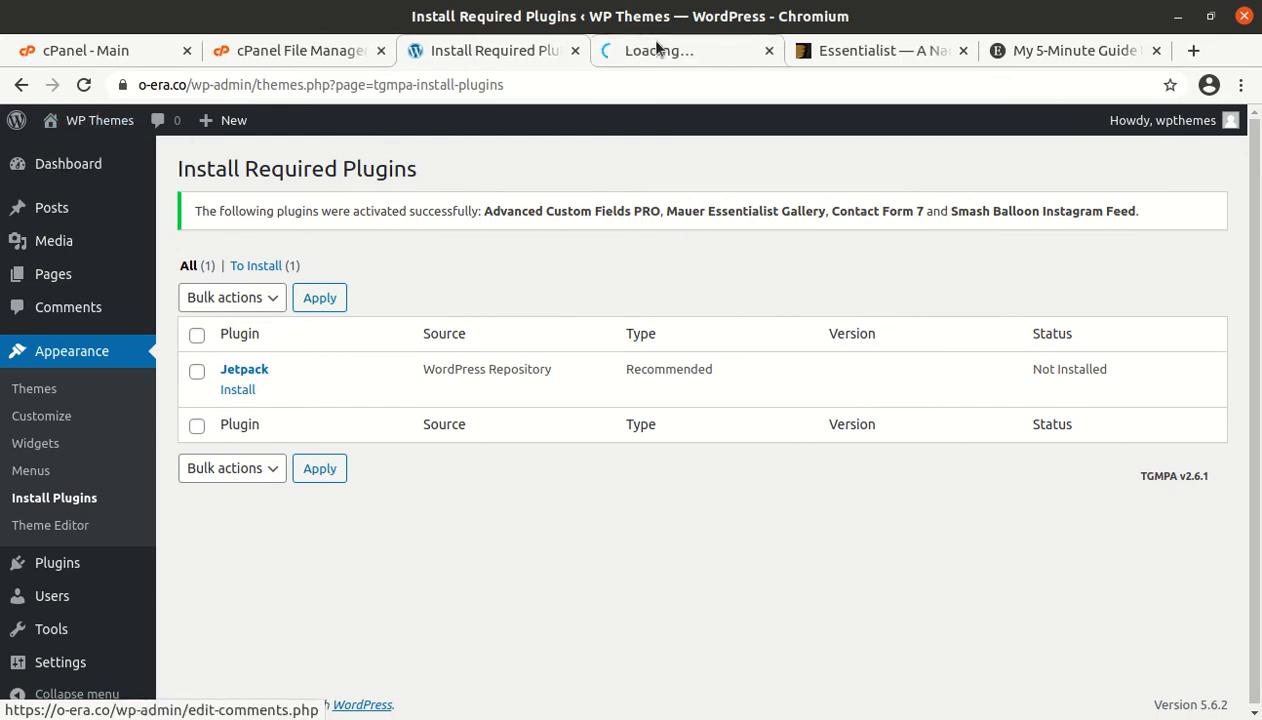
pyautogui.click(659, 50)
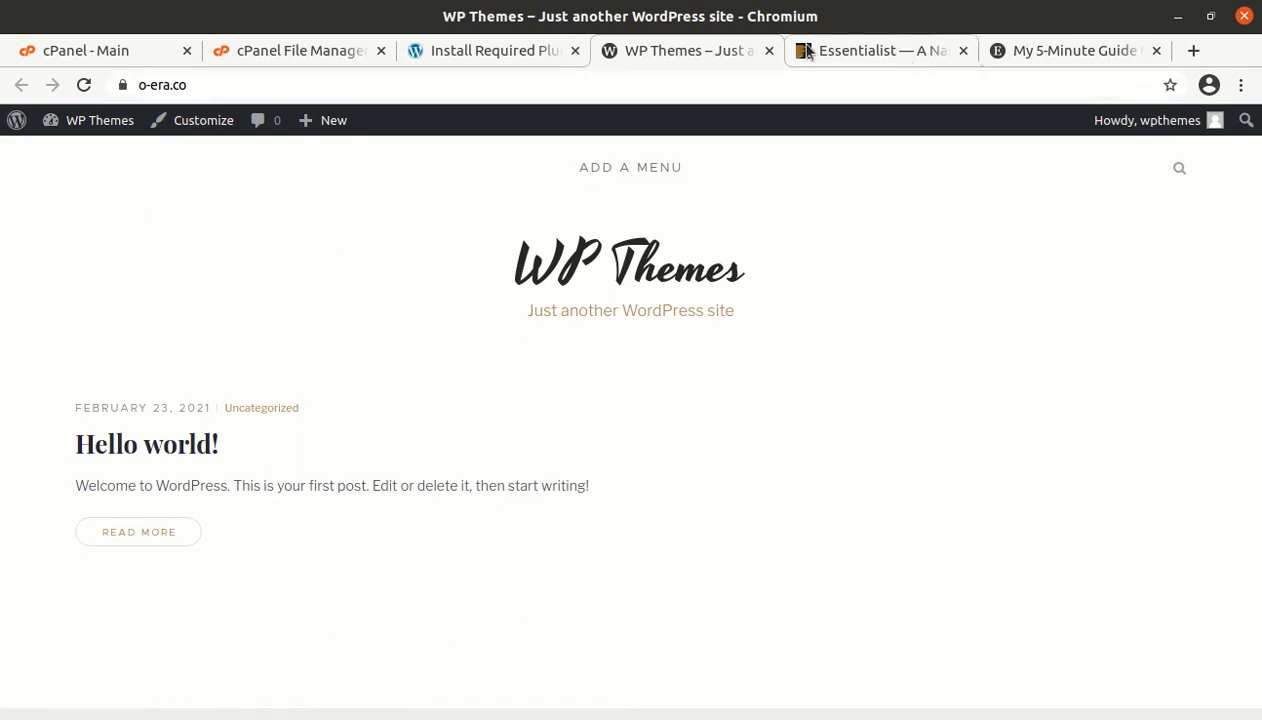
pyautogui.click(1035, 52)
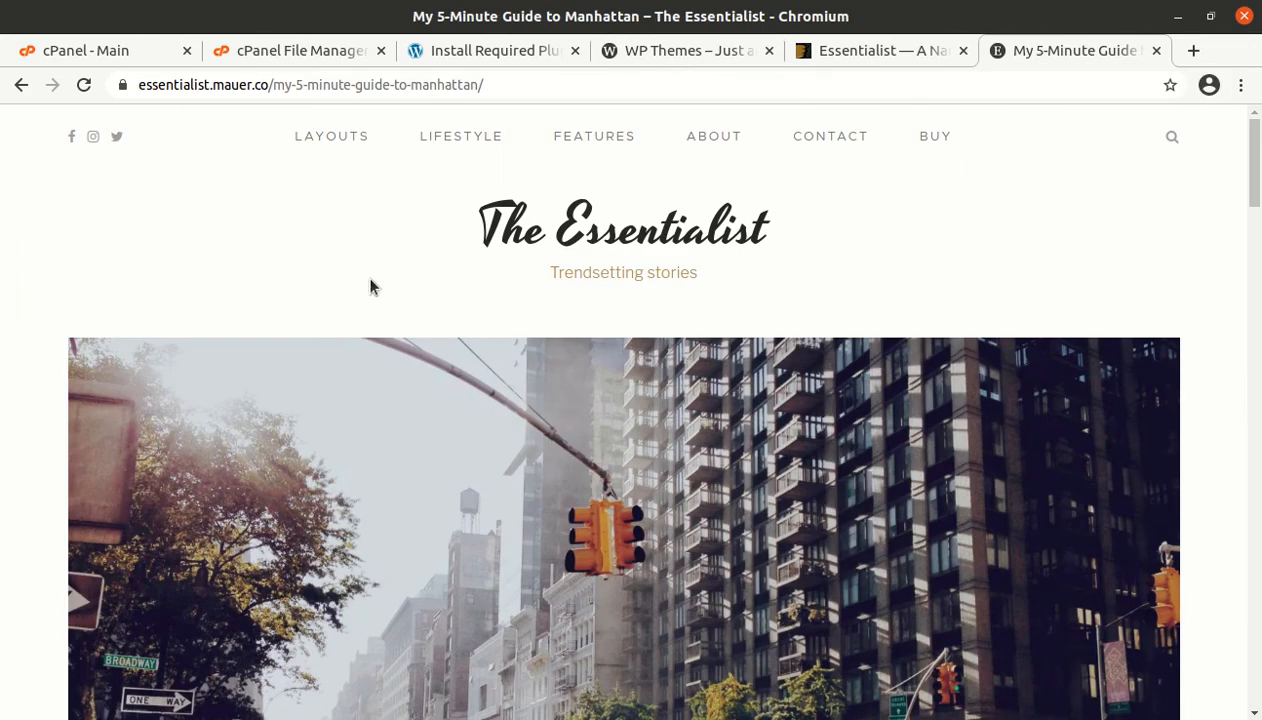
pyautogui.scroll(-3, 369, 284)
pyautogui.scroll(2, 369, 284)
pyautogui.scroll(-10, 369, 290)
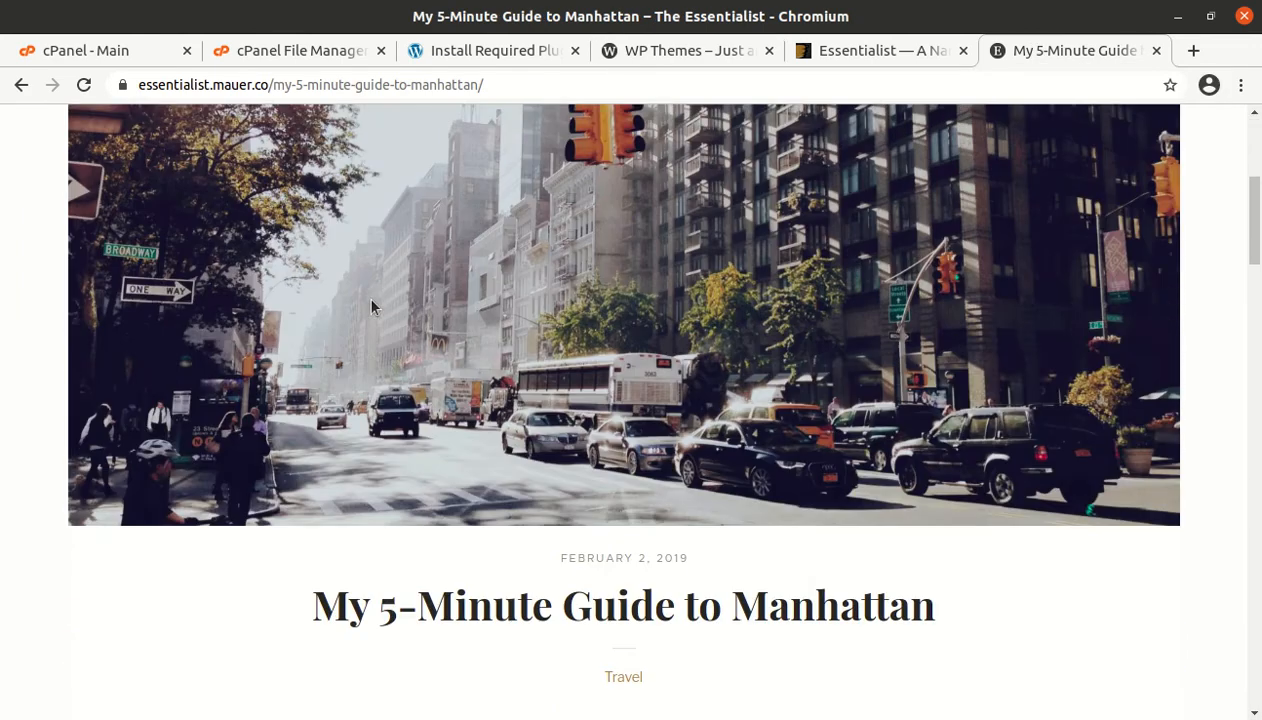
pyautogui.scroll(-4, 370, 305)
pyautogui.scroll(11, 370, 305)
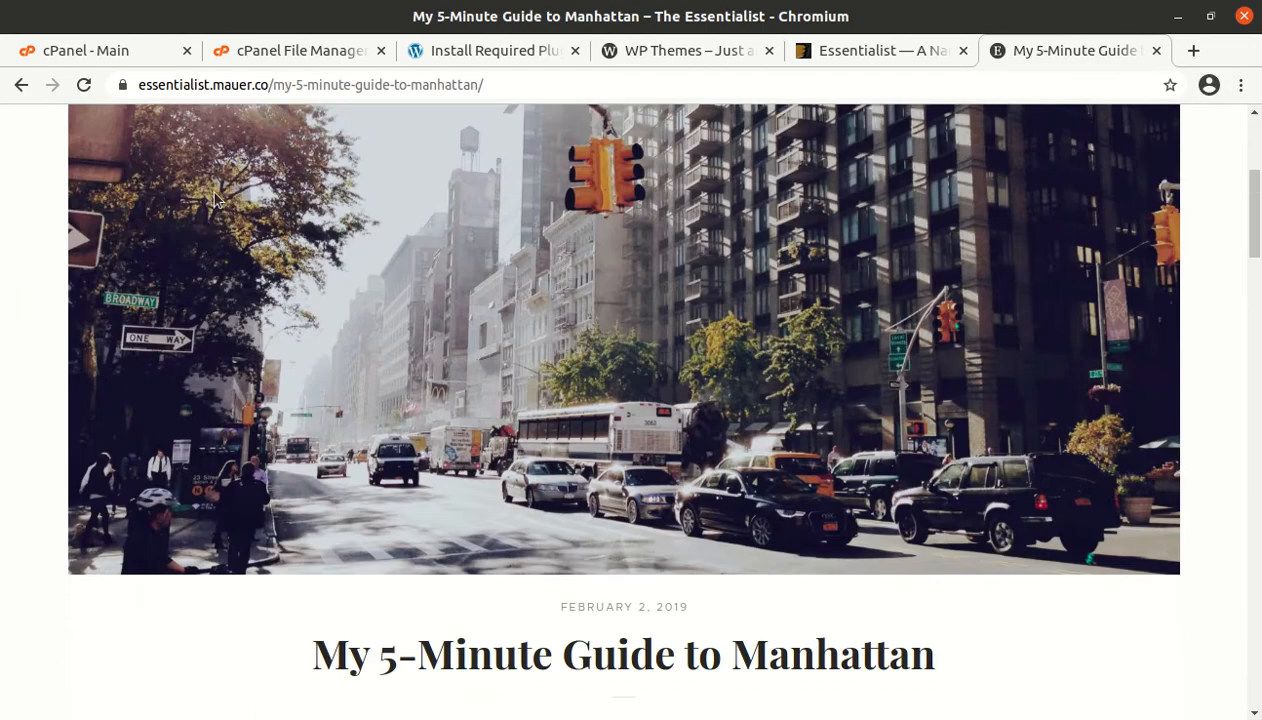
pyautogui.click(528, 214)
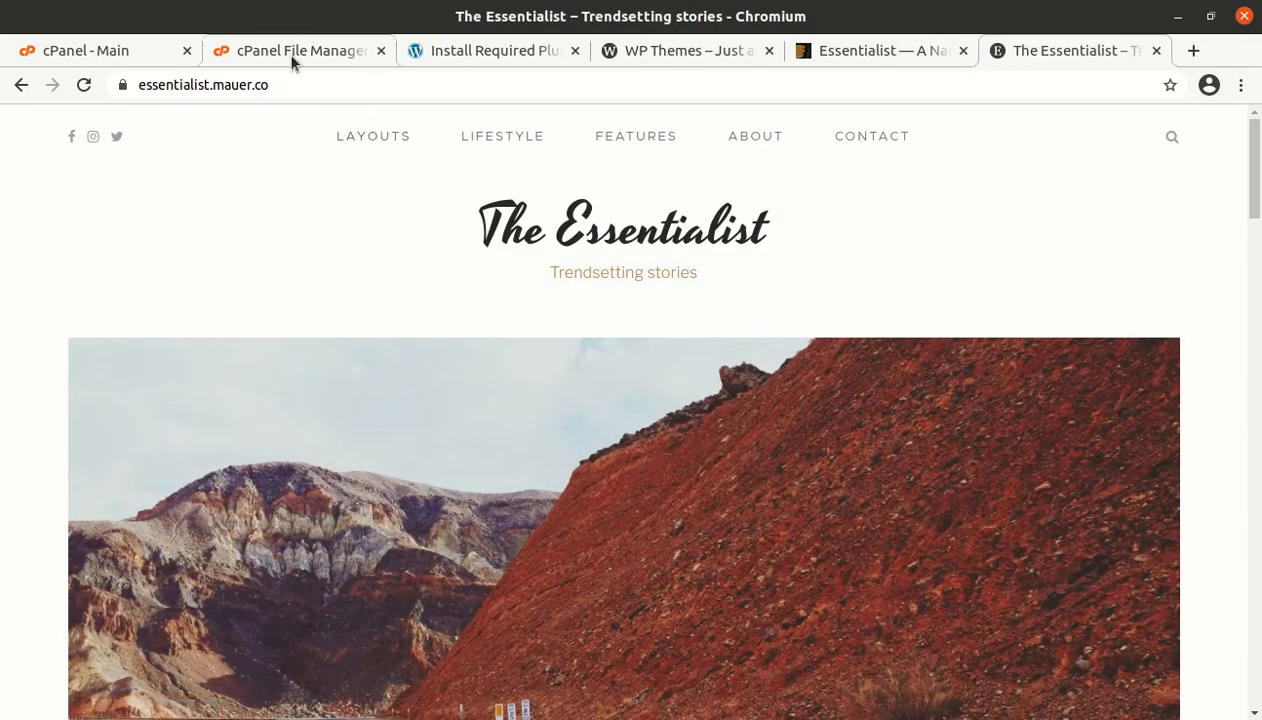
# Return to the WordPress admin, install the WordPress importer from the import tools and run it.
pyautogui.click(494, 53)
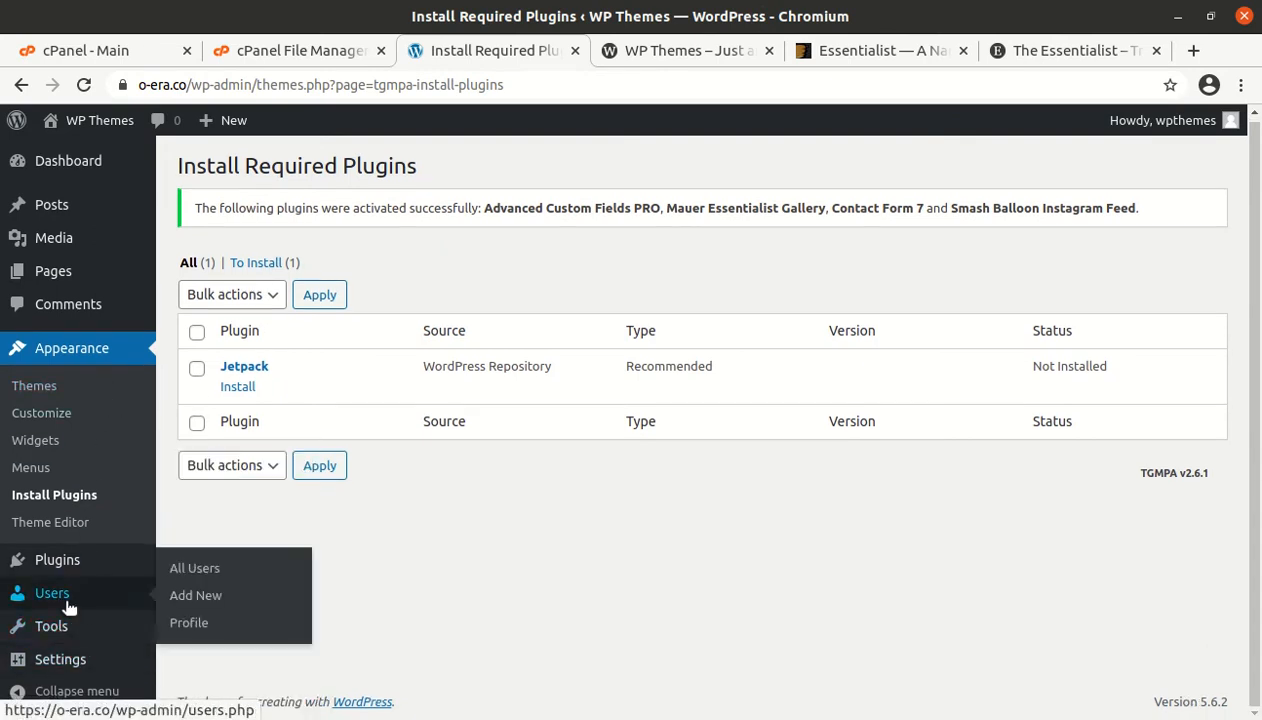
pyautogui.moveTo(80, 636)
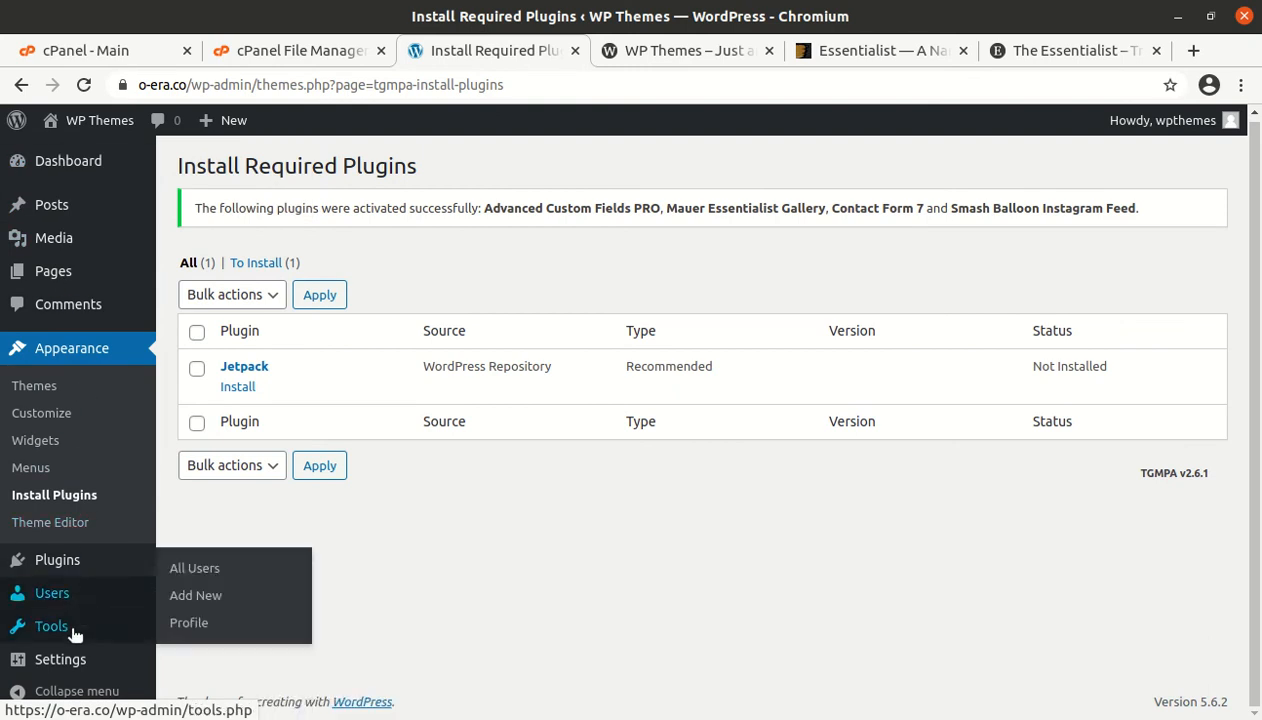
pyautogui.moveTo(80, 588)
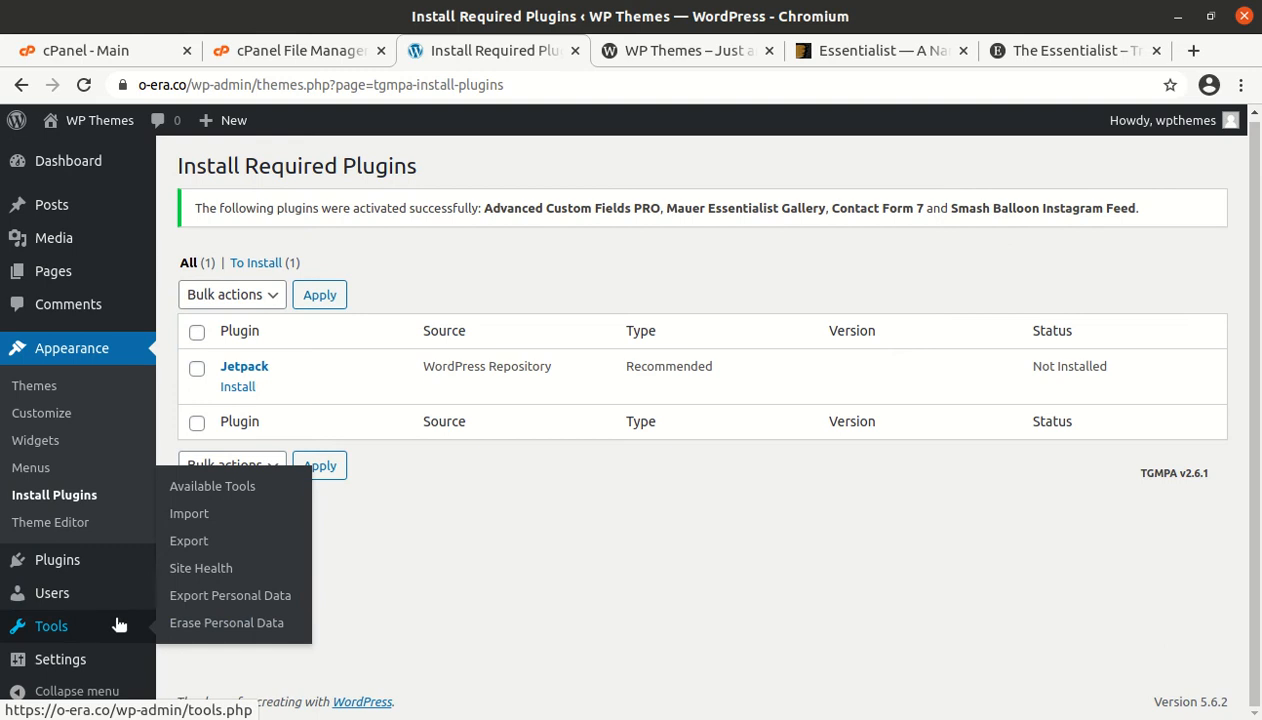
pyautogui.click(188, 520)
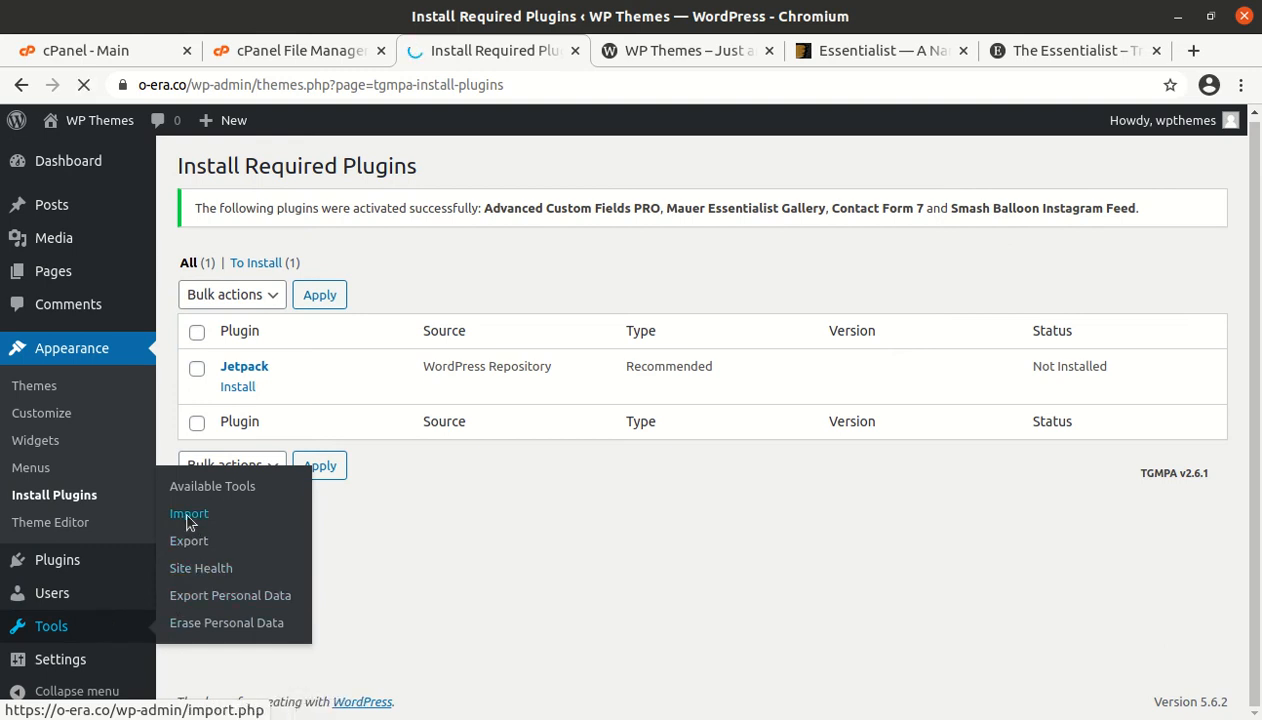
pyautogui.scroll(-5, 310, 460)
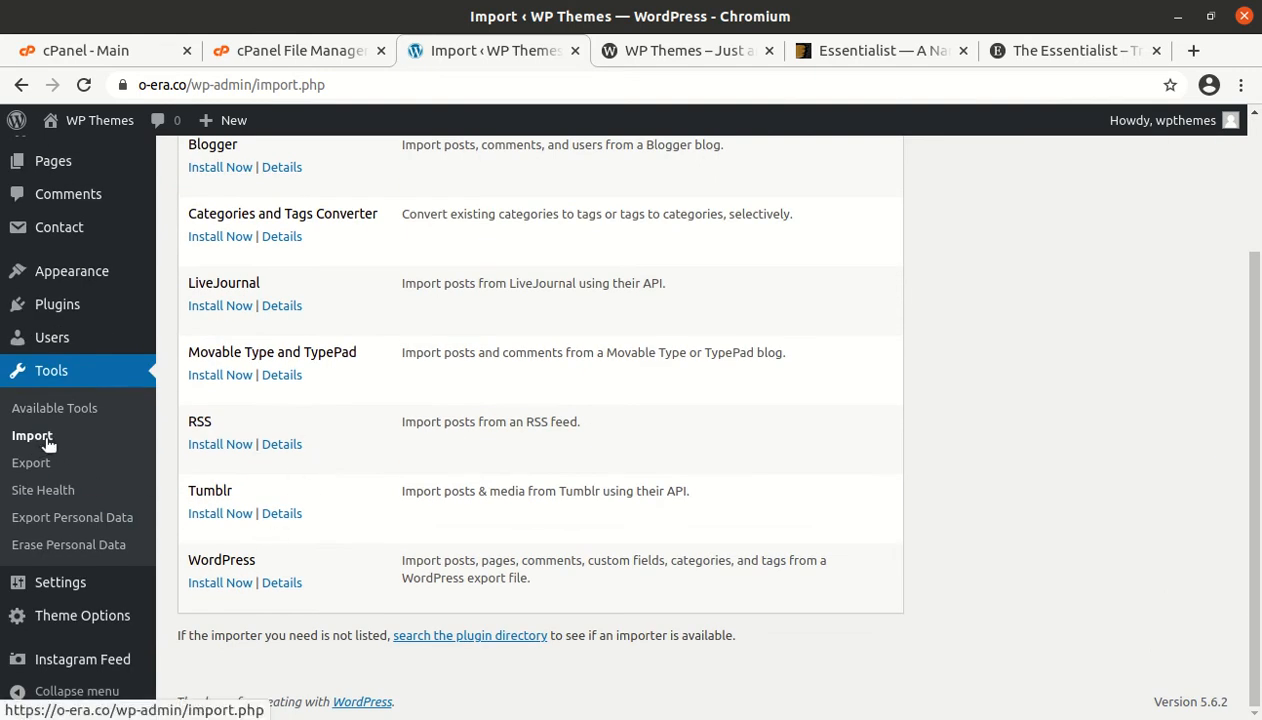
pyautogui.click(211, 584)
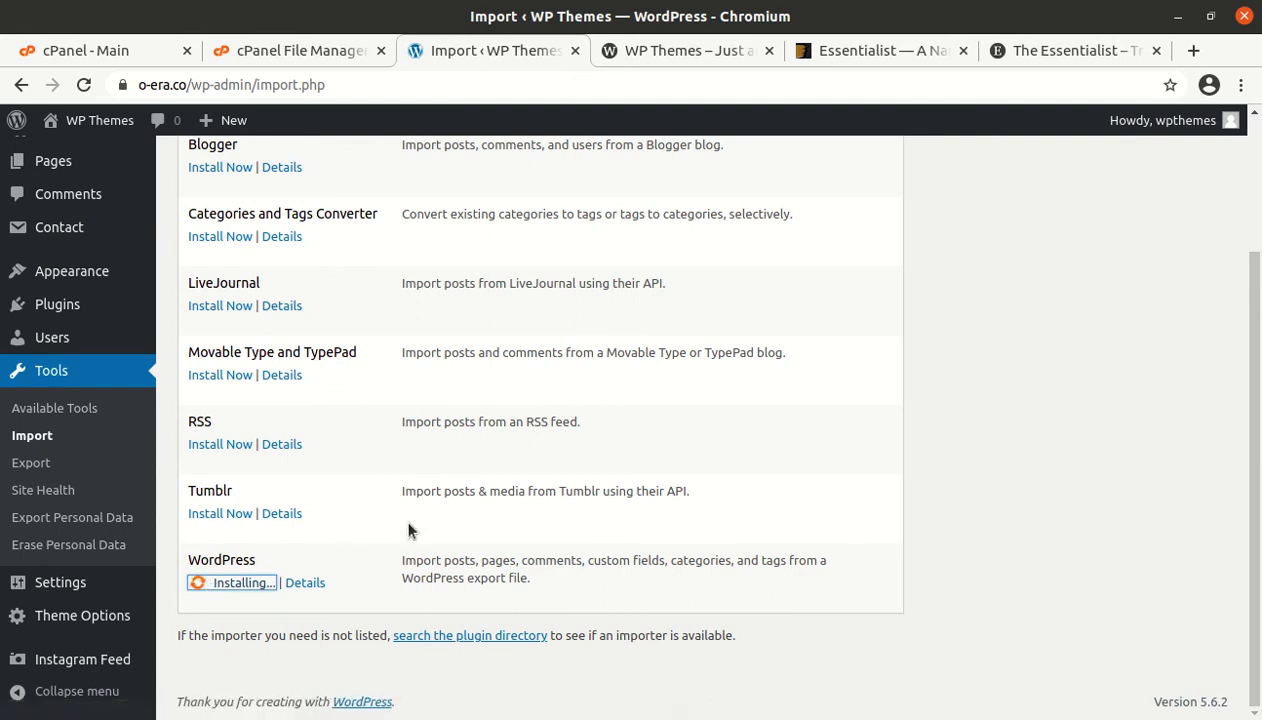
pyautogui.click(248, 587)
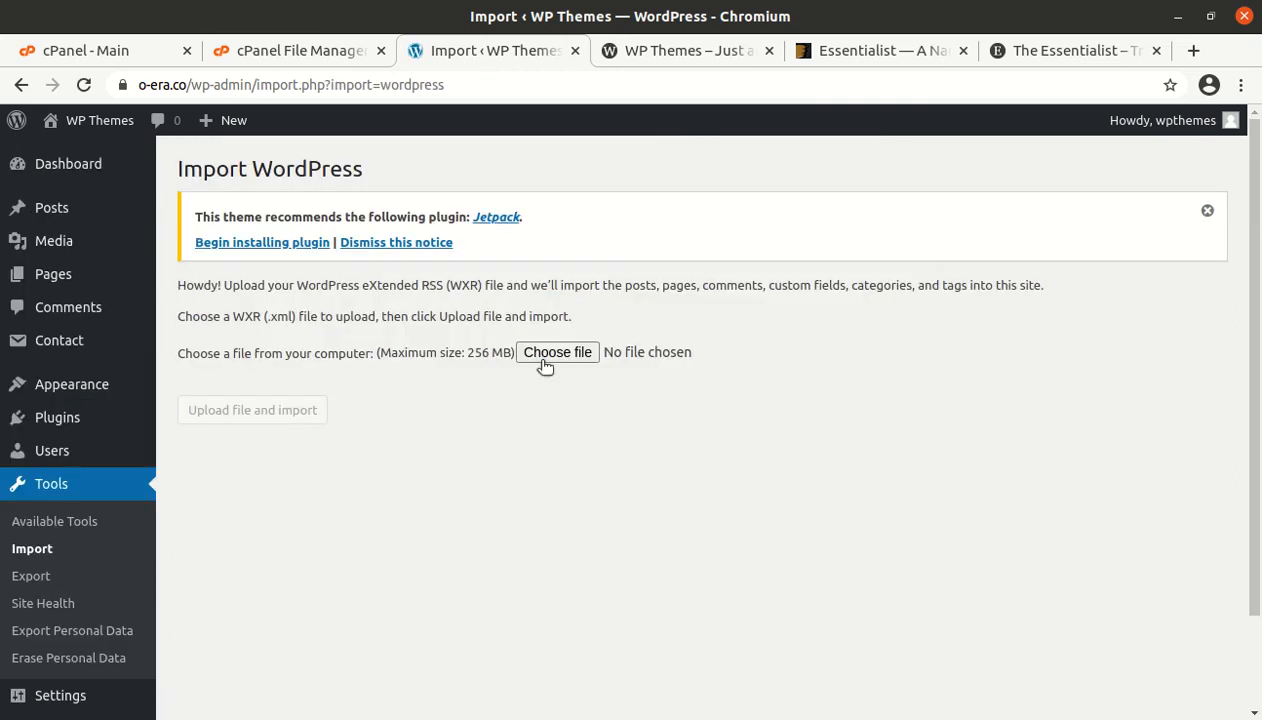
# Upload Content (WordPress 5).xml from the Demo Content folder of Essentialist 1.3.1 to the importer.
pyautogui.click(549, 360)
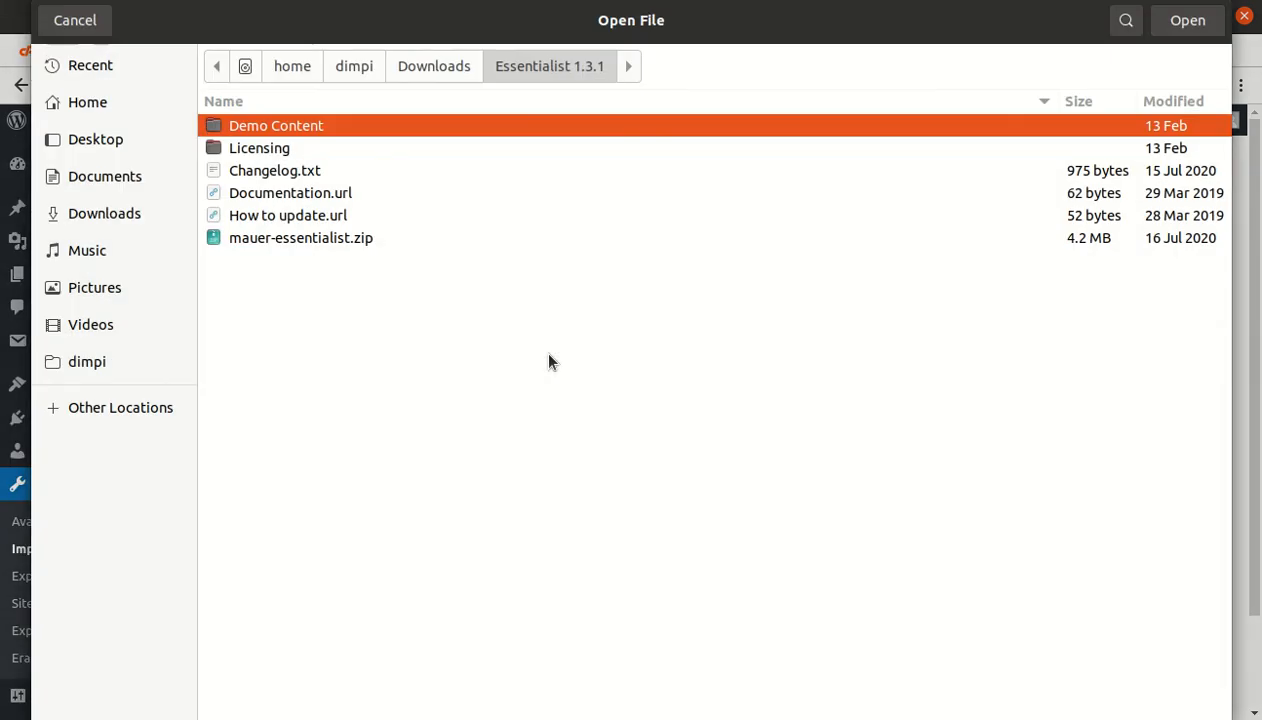
pyautogui.doubleClick(295, 128)
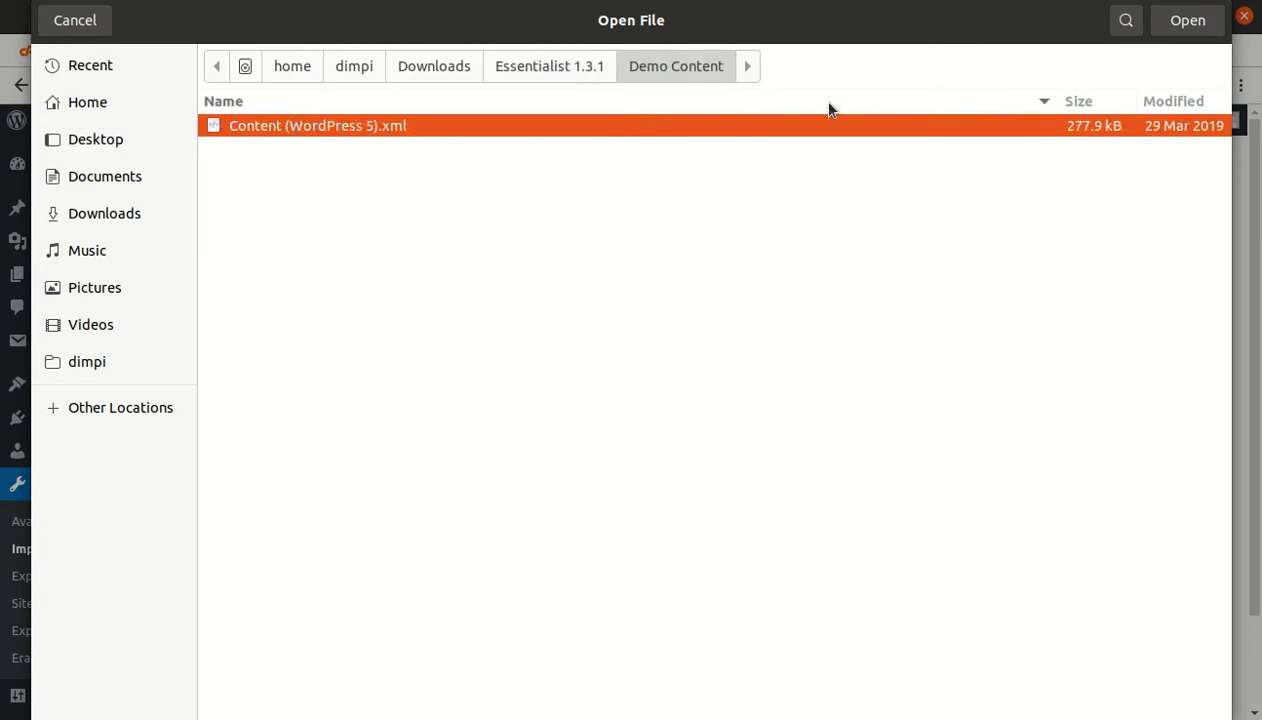
pyautogui.click(1165, 25)
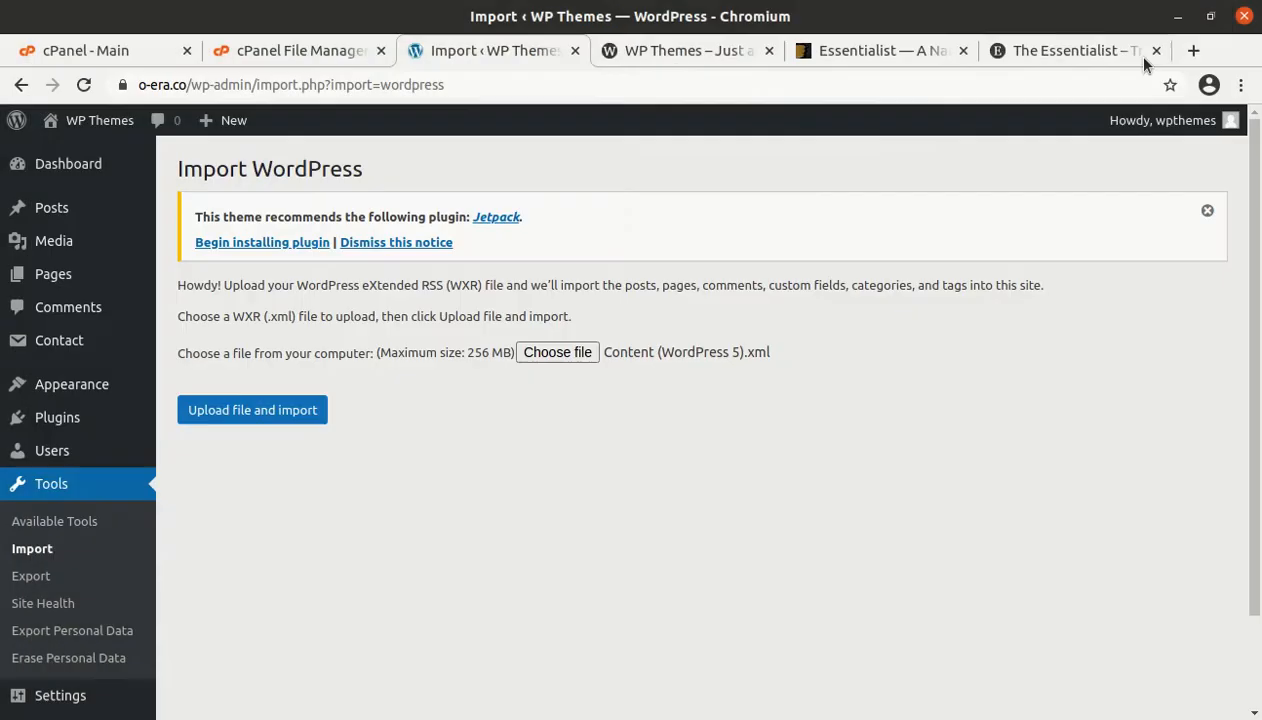
pyautogui.click(310, 420)
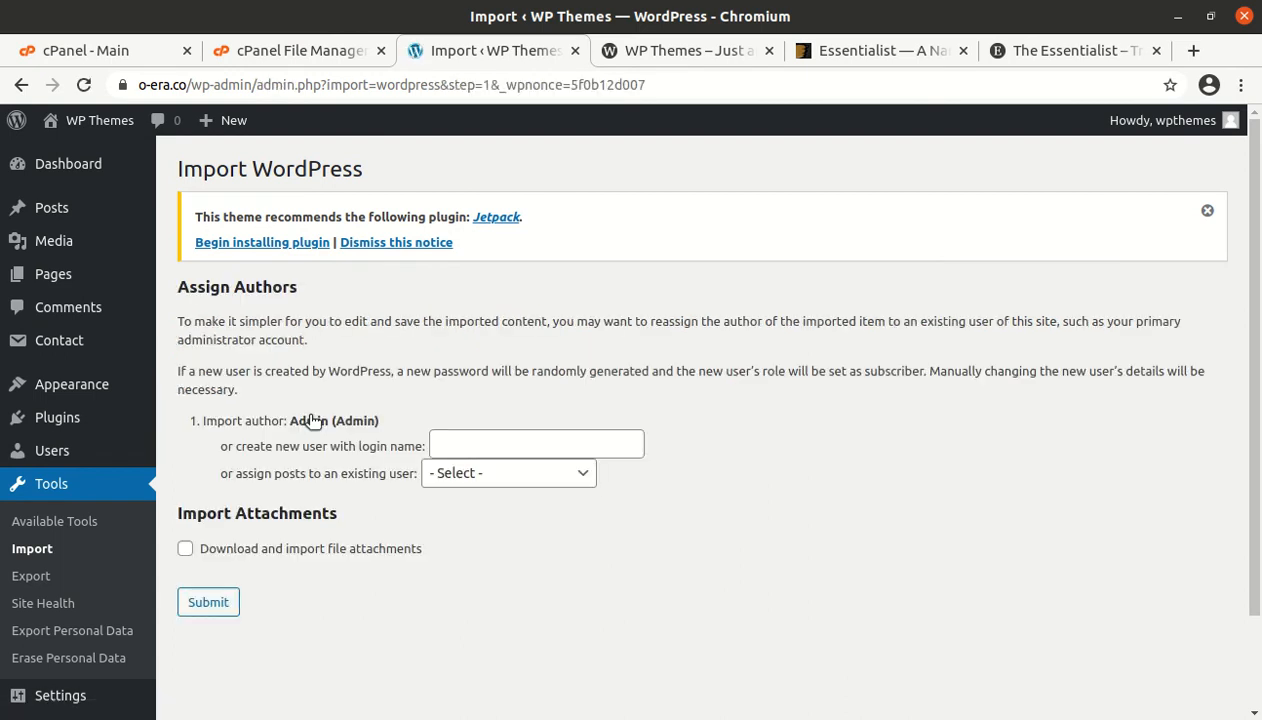
# Assign the imported posts to the existing user wpthemes, include downloading of file attachments, and submit the import.
pyautogui.click(580, 474)
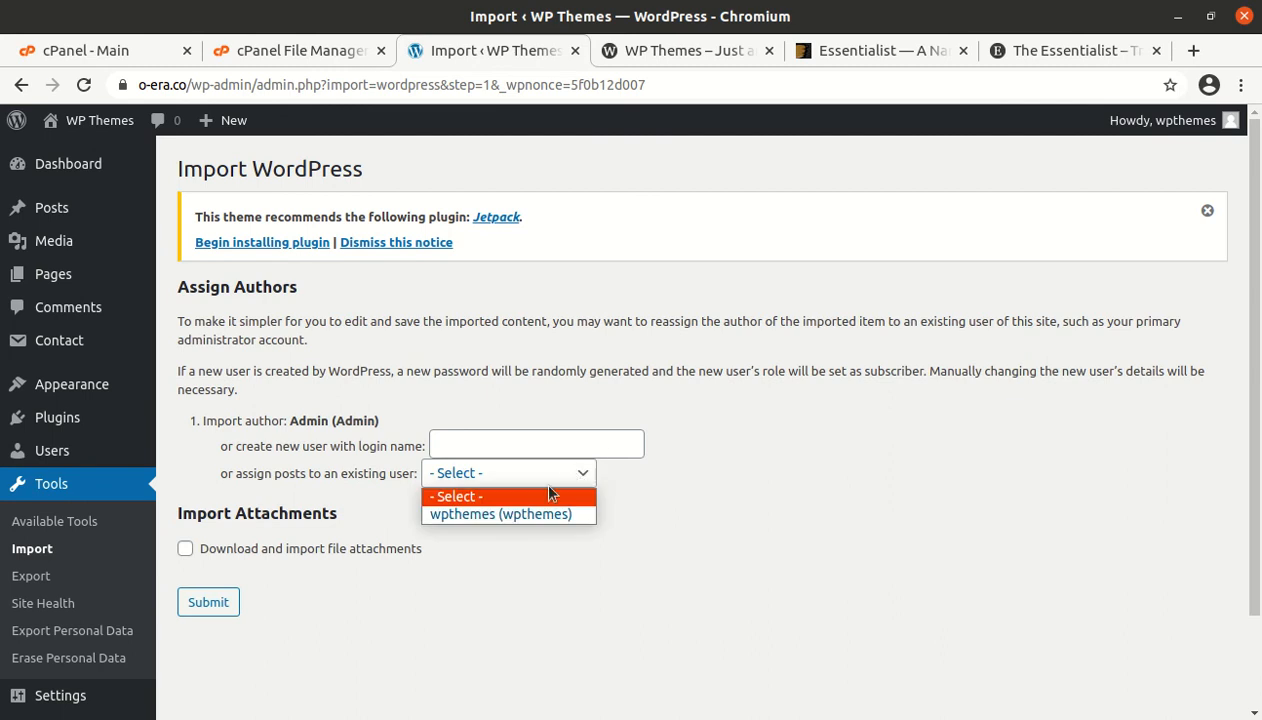
pyautogui.click(486, 515)
pyautogui.scroll(-2, 760, 450)
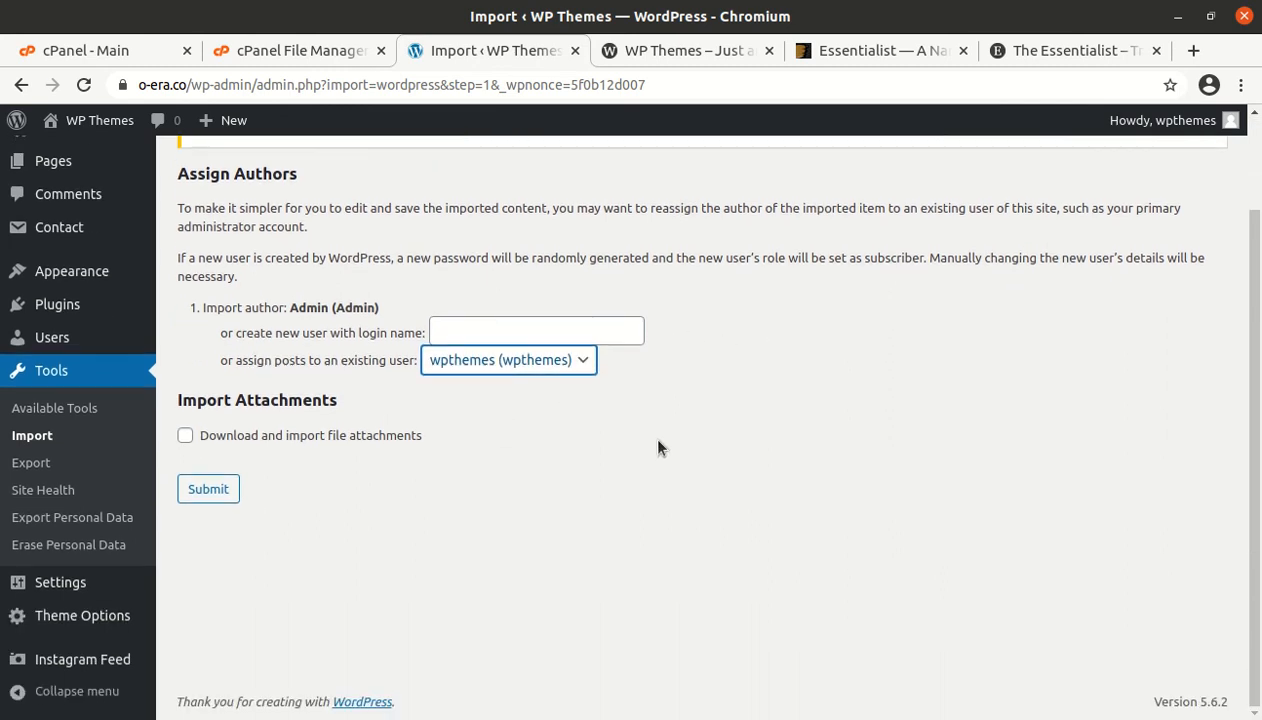
pyautogui.click(185, 435)
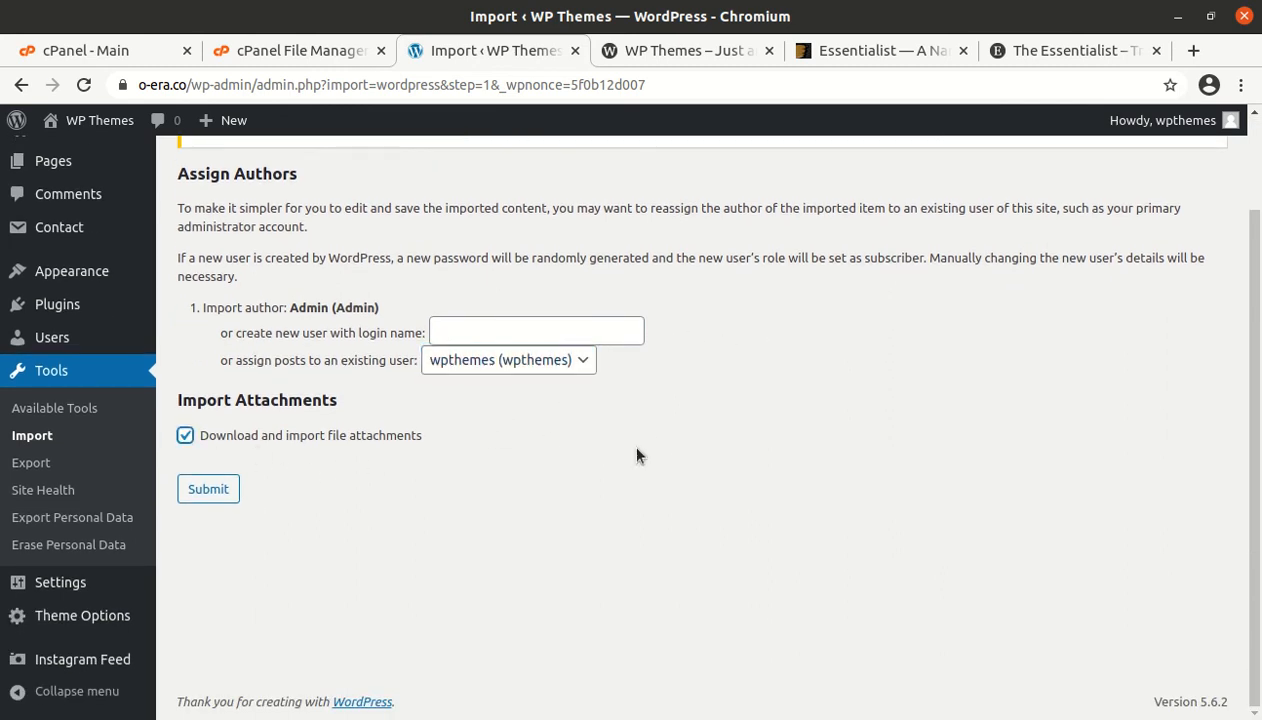
pyautogui.click(213, 495)
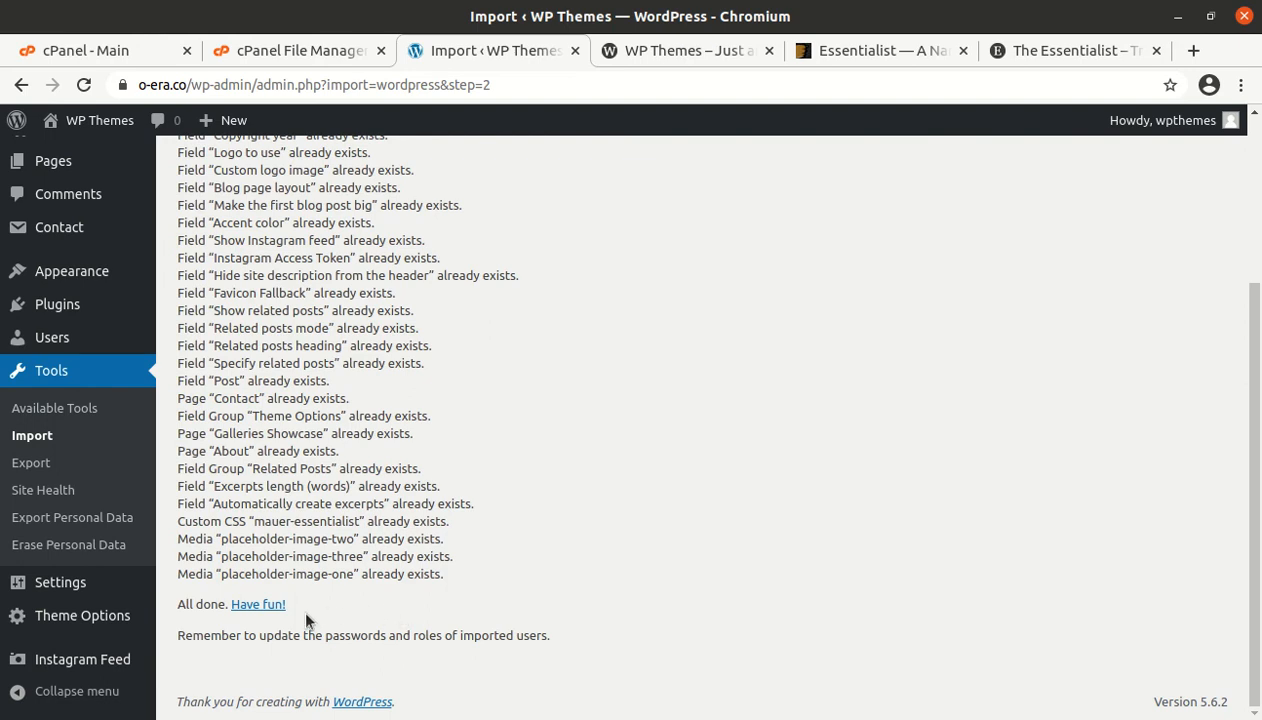
# Review the import report, checking its list of fields, pages and media and the completion line at its end.
pyautogui.moveTo(286, 604); pyautogui.dragTo(200, 604)
pyautogui.moveTo(255, 398); pyautogui.dragTo(338, 518)
pyautogui.click(502, 340)
pyautogui.scroll(5, 434, 456)
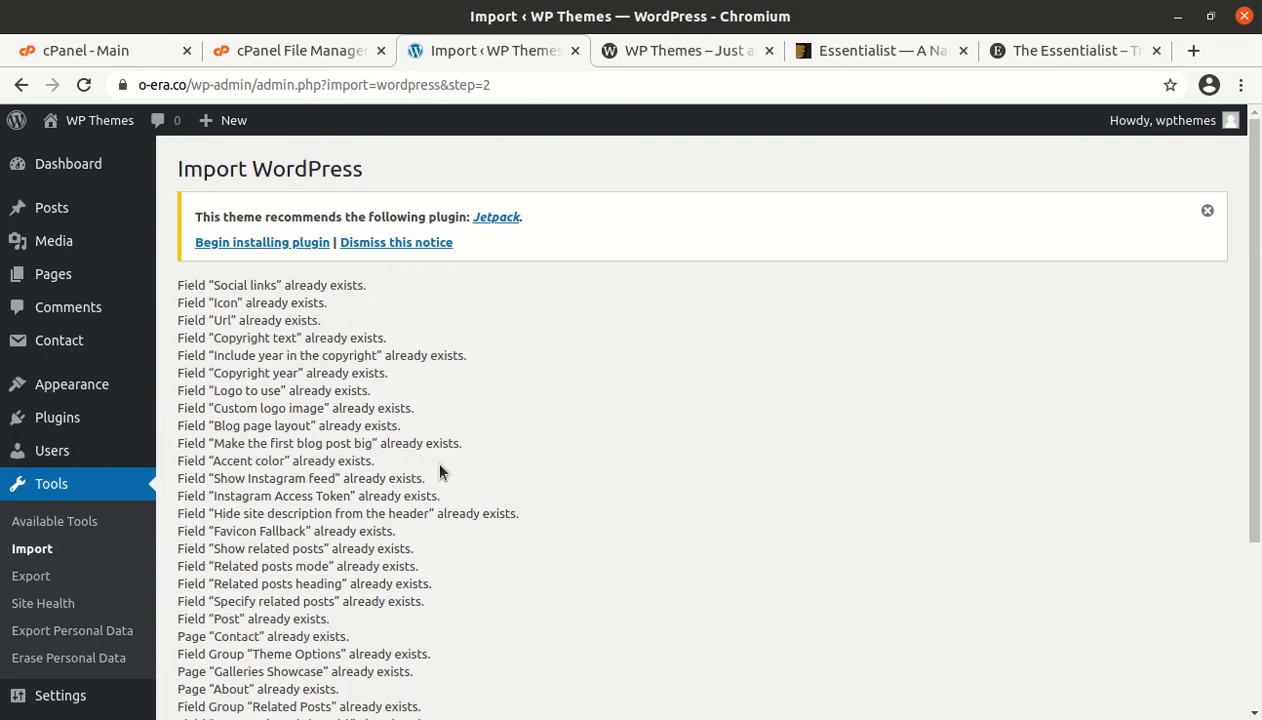
pyautogui.scroll(-5, 439, 470)
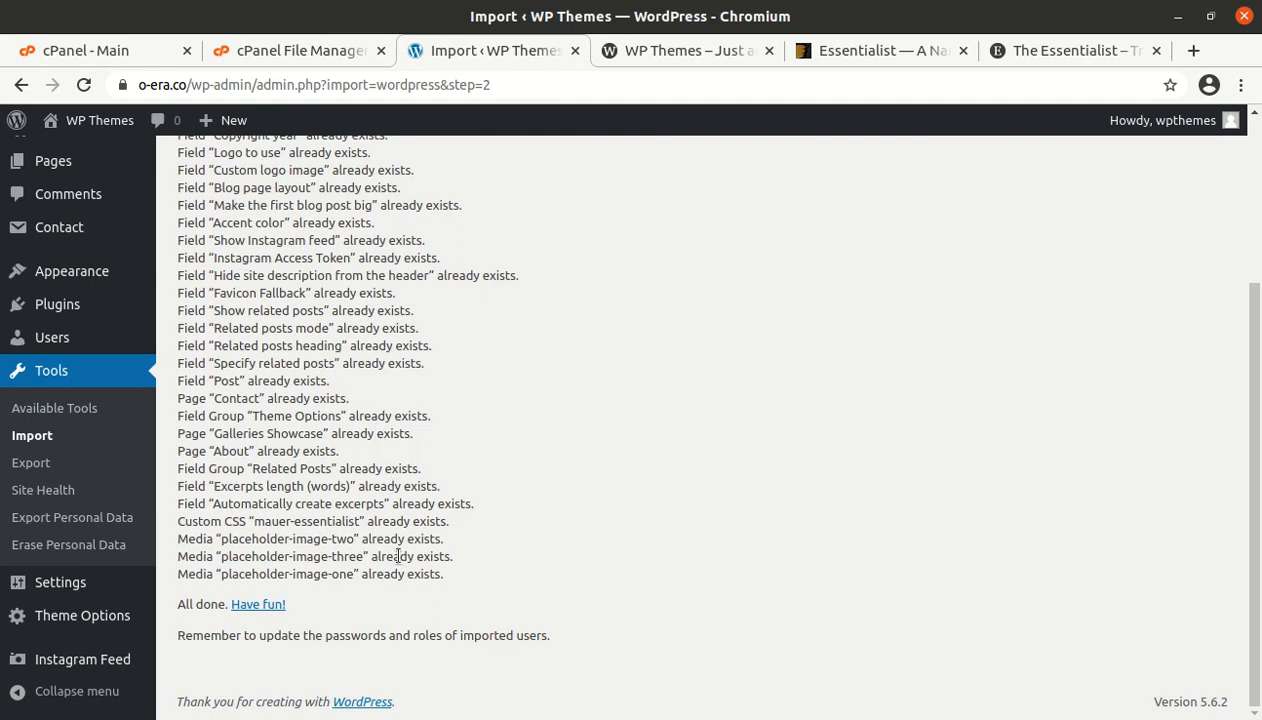
pyautogui.moveTo(323, 610); pyautogui.dragTo(176, 597)
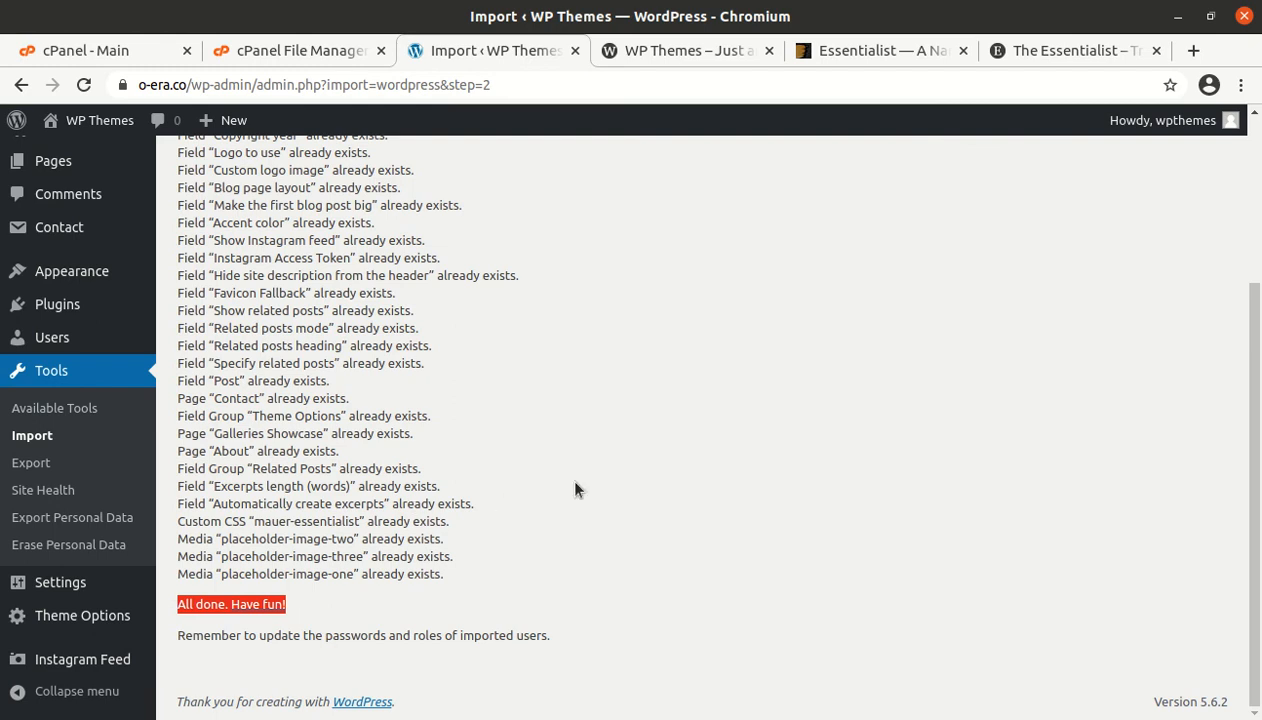
# Reload the site's front end, examine the imported menu and posts on the home page, and open the Lifestyle category.
pyautogui.click(643, 55)
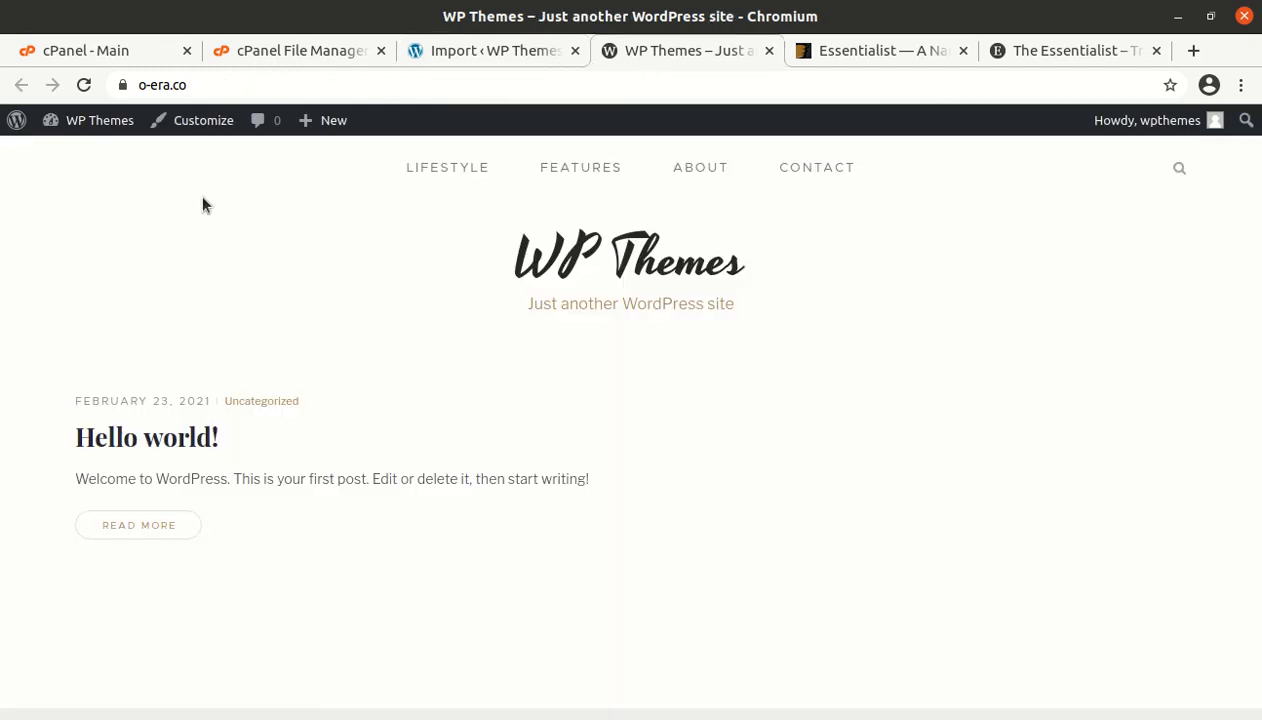
pyautogui.click(84, 85)
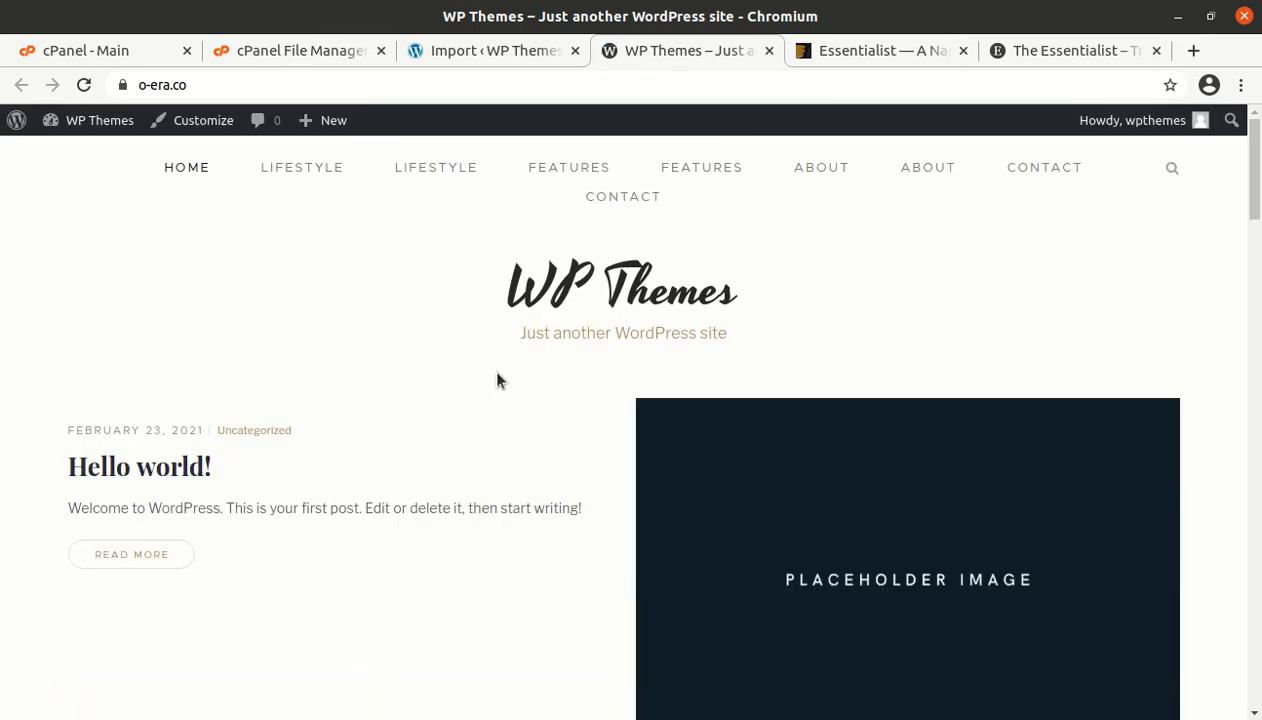
pyautogui.scroll(-8, 493, 375)
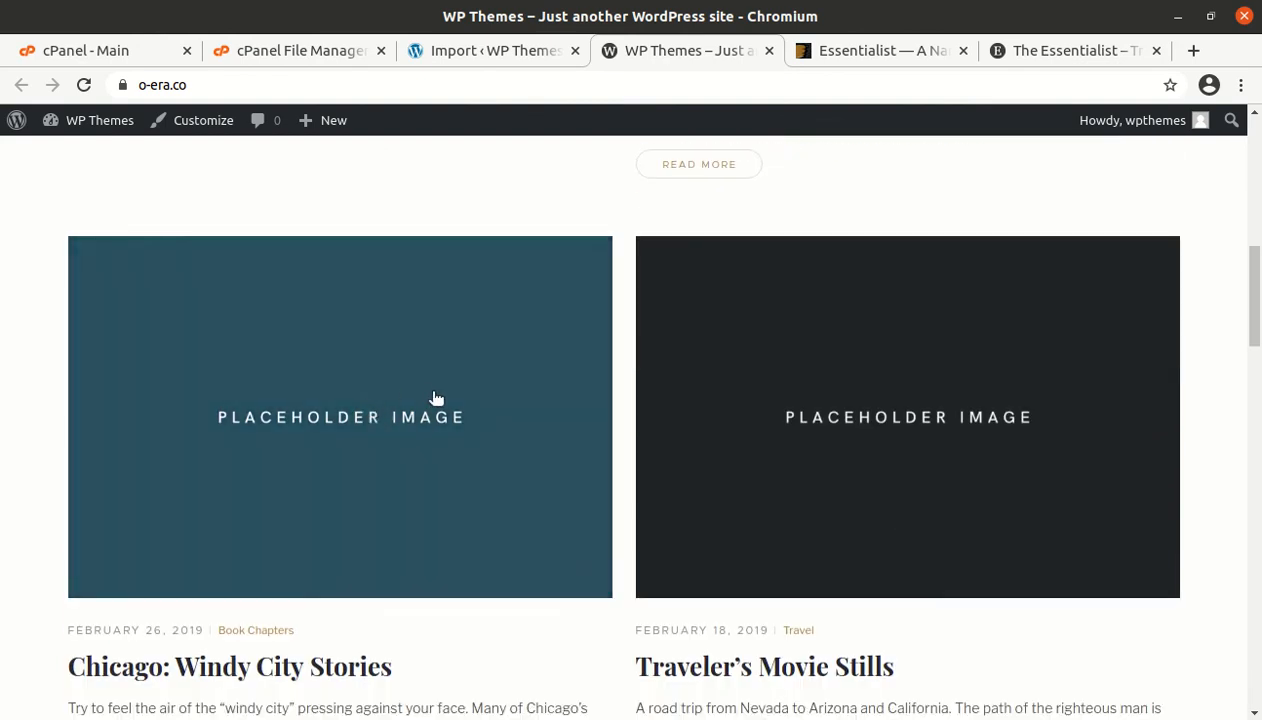
pyautogui.scroll(-3, 908, 421)
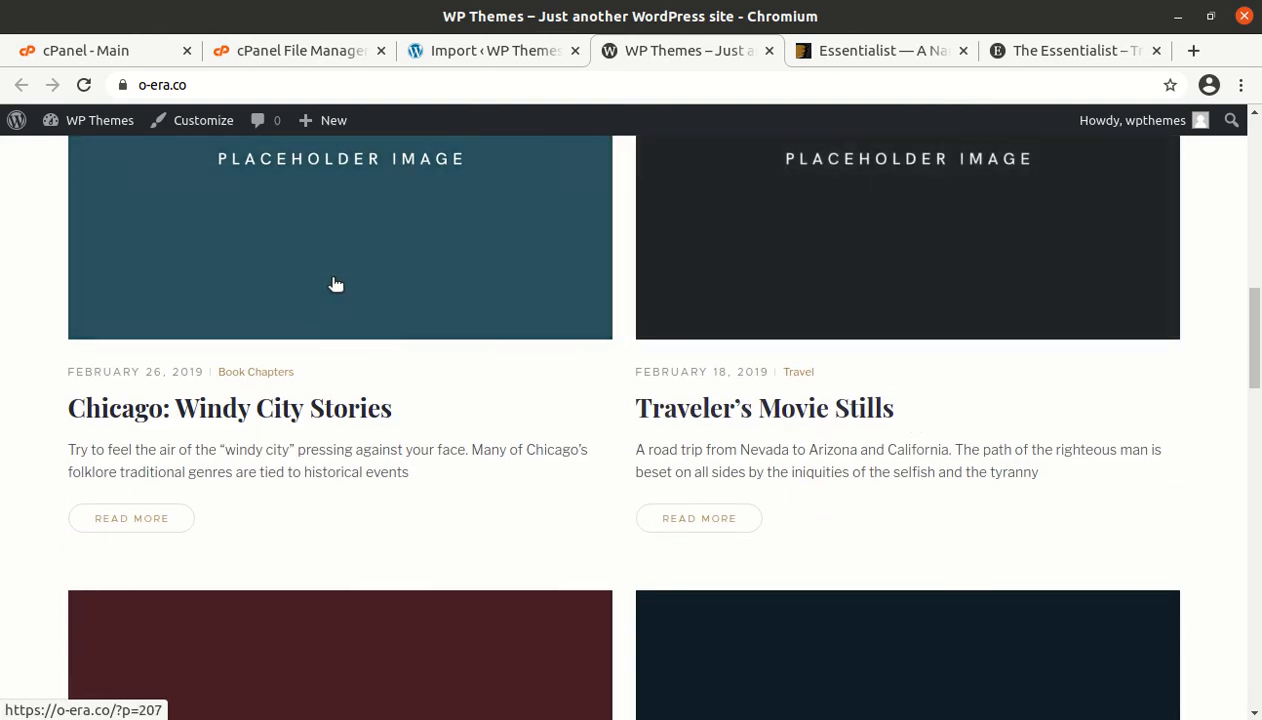
pyautogui.scroll(7, 341, 295)
pyautogui.scroll(4, 448, 429)
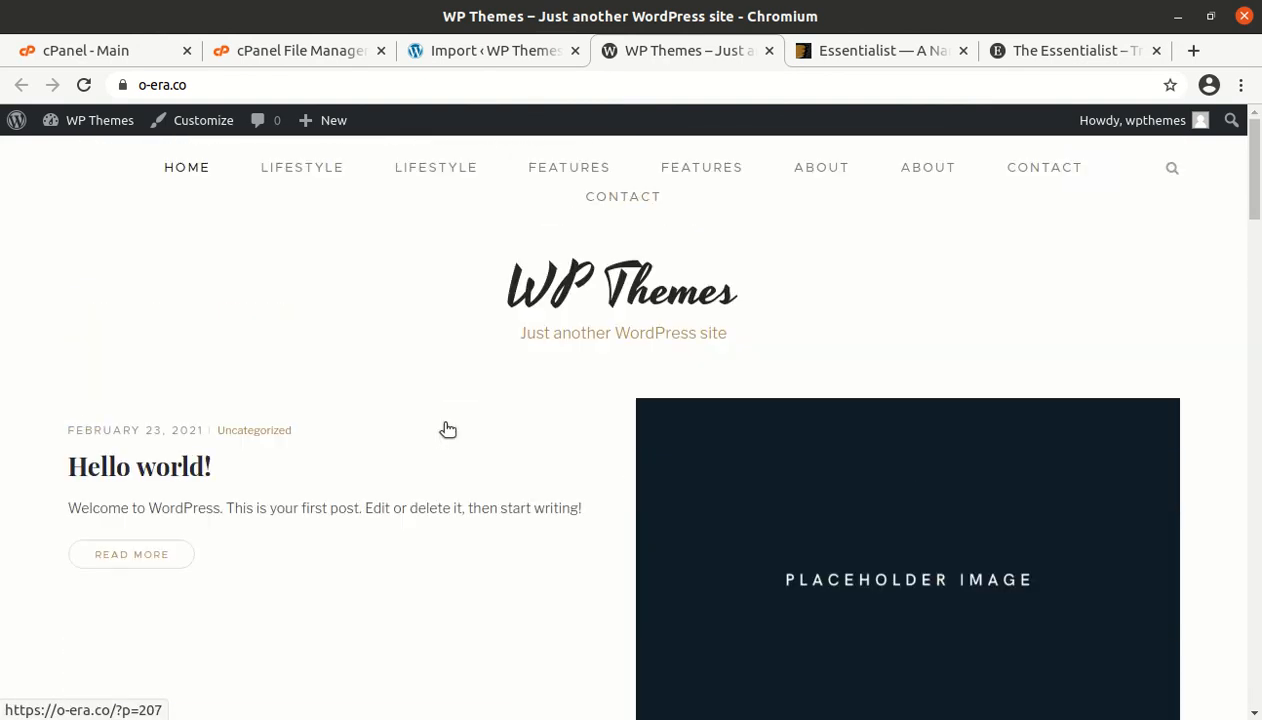
pyautogui.scroll(-3, 810, 495)
pyautogui.scroll(3, 810, 495)
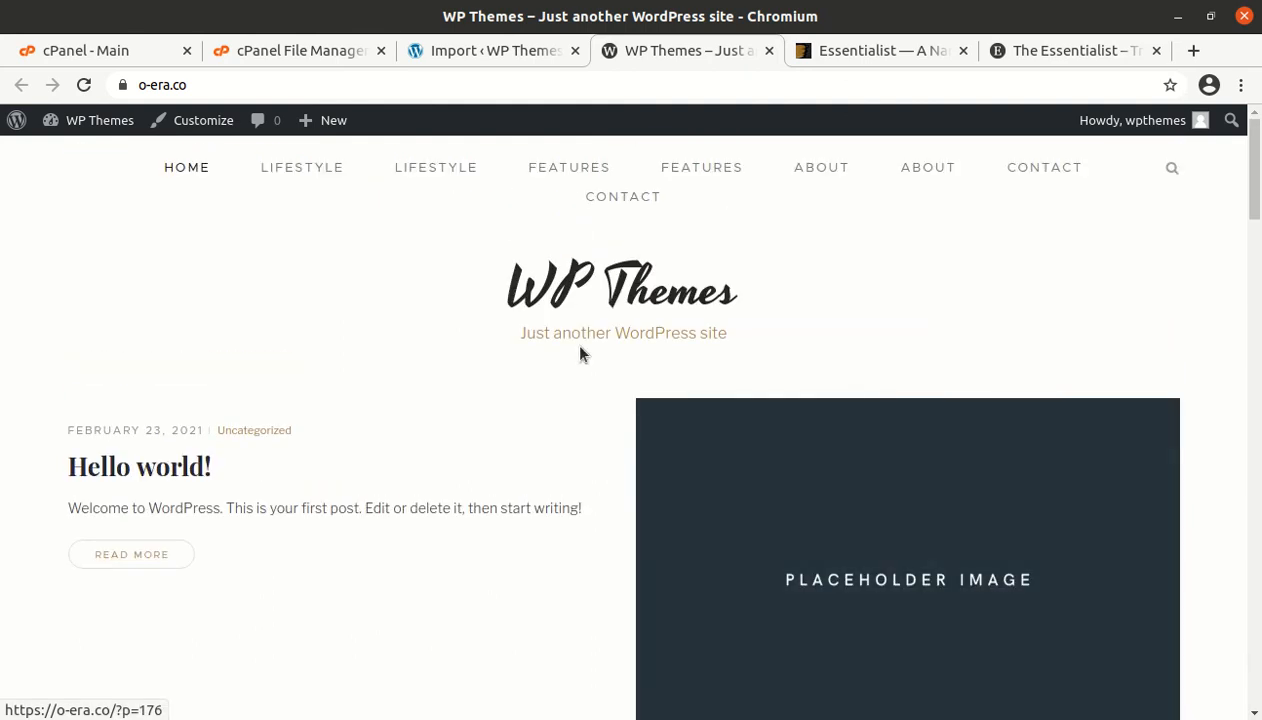
pyautogui.click(420, 178)
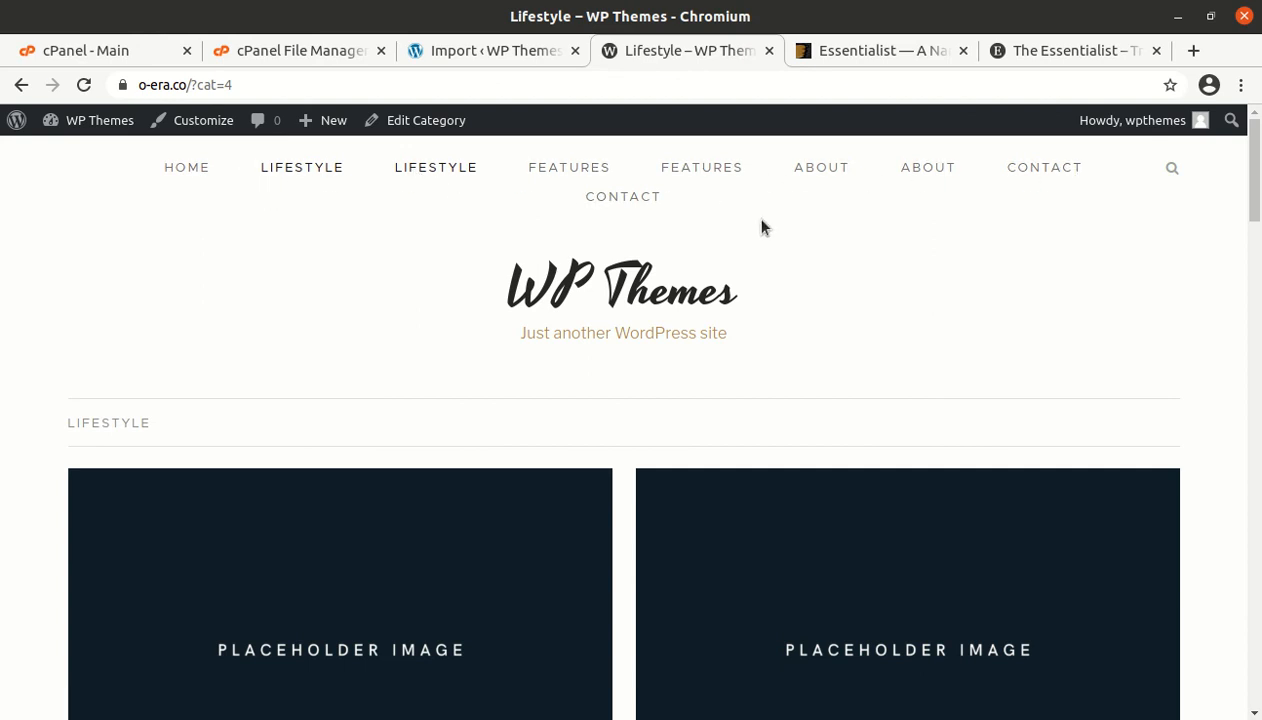
# Look through the posts in the Lifestyle category and open Being on the Road as a Meditative Practice.
pyautogui.scroll(-2, 355, 327)
pyautogui.scroll(-3, 250, 374)
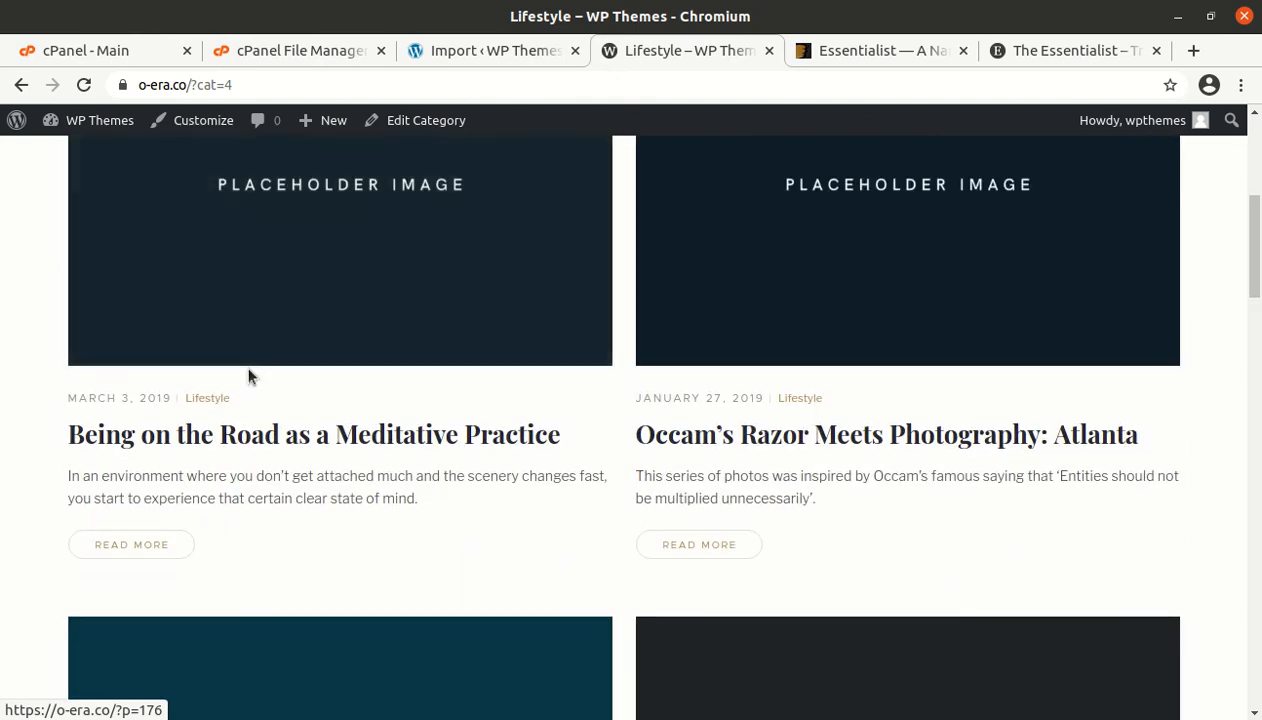
pyautogui.scroll(6, 230, 368)
pyautogui.scroll(-3, 463, 372)
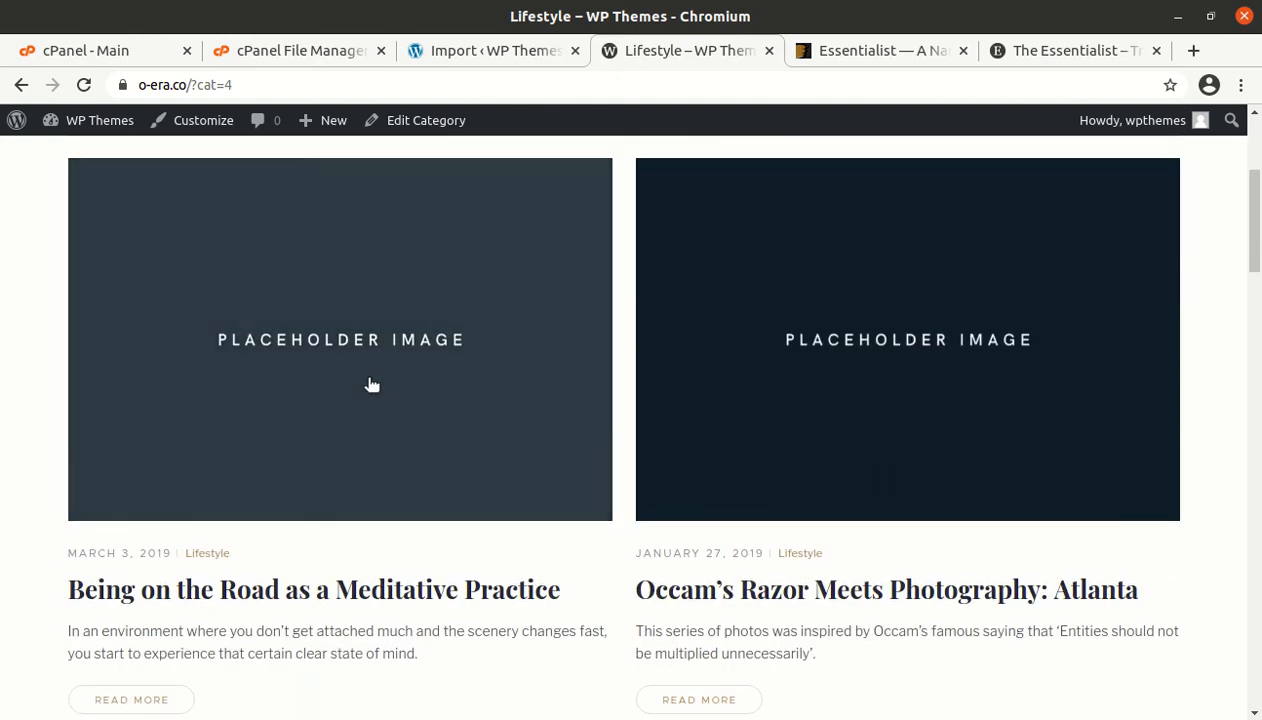
pyautogui.click(362, 372)
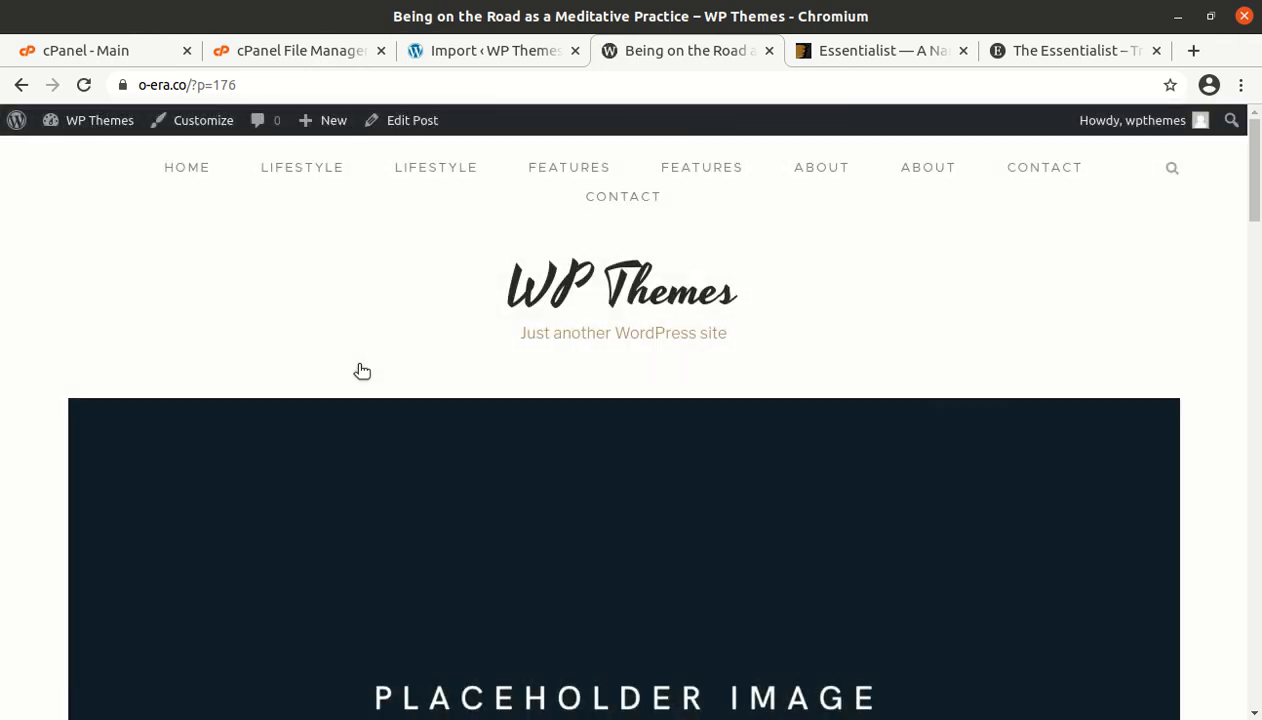
# Read down the post to its image gallery, view the first gallery image enlarged, and close the enlarged view.
pyautogui.scroll(-6, 360, 372)
pyautogui.scroll(-2, 600, 360)
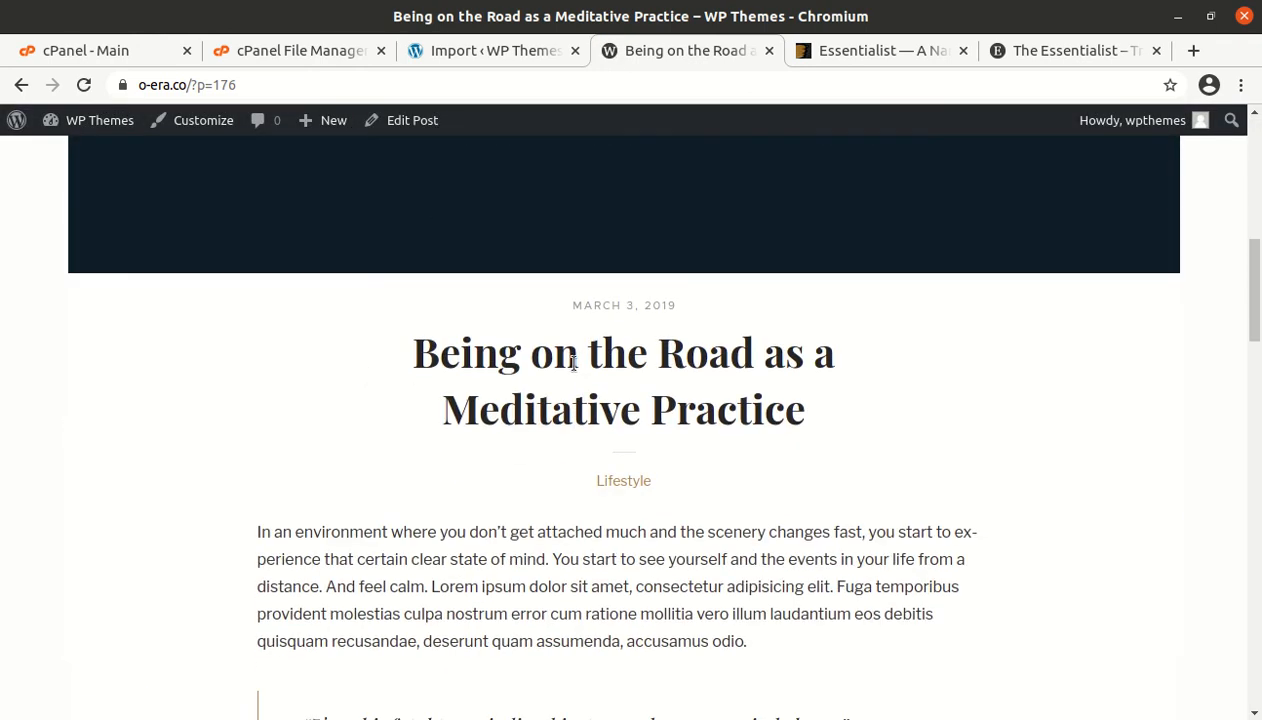
pyautogui.scroll(-6, 572, 360)
pyautogui.scroll(-3, 573, 370)
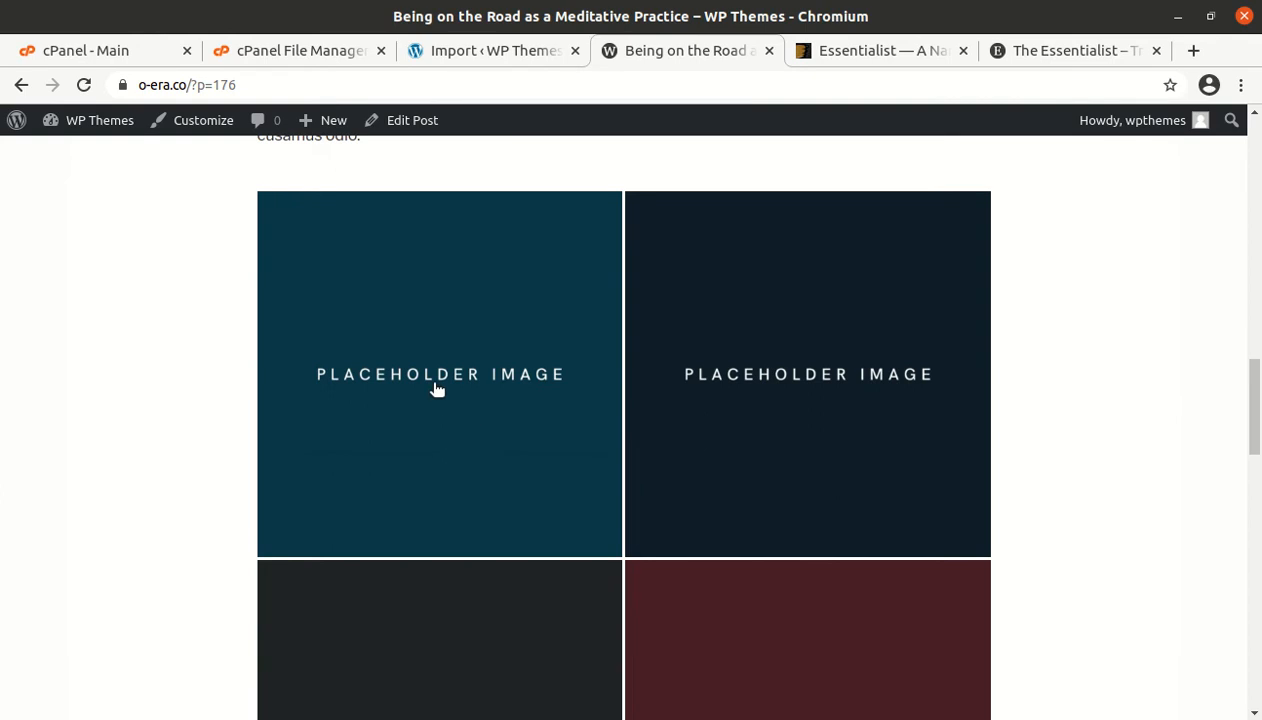
pyautogui.click(435, 388)
pyautogui.click(1226, 158)
# Examine the whole post layout, including the featured image, title, Mark Twain quote, gallery and closing text.
pyautogui.scroll(4, 727, 374)
pyautogui.scroll(10, 735, 384)
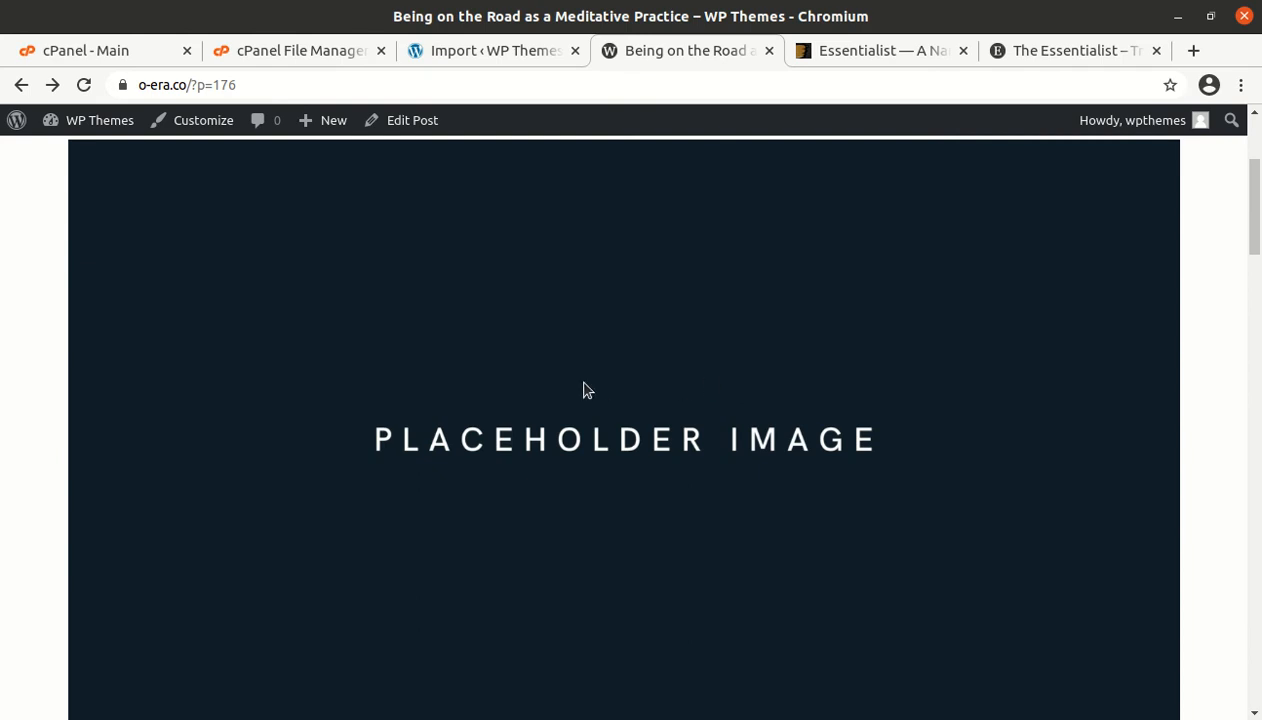
pyautogui.scroll(3, 566, 390)
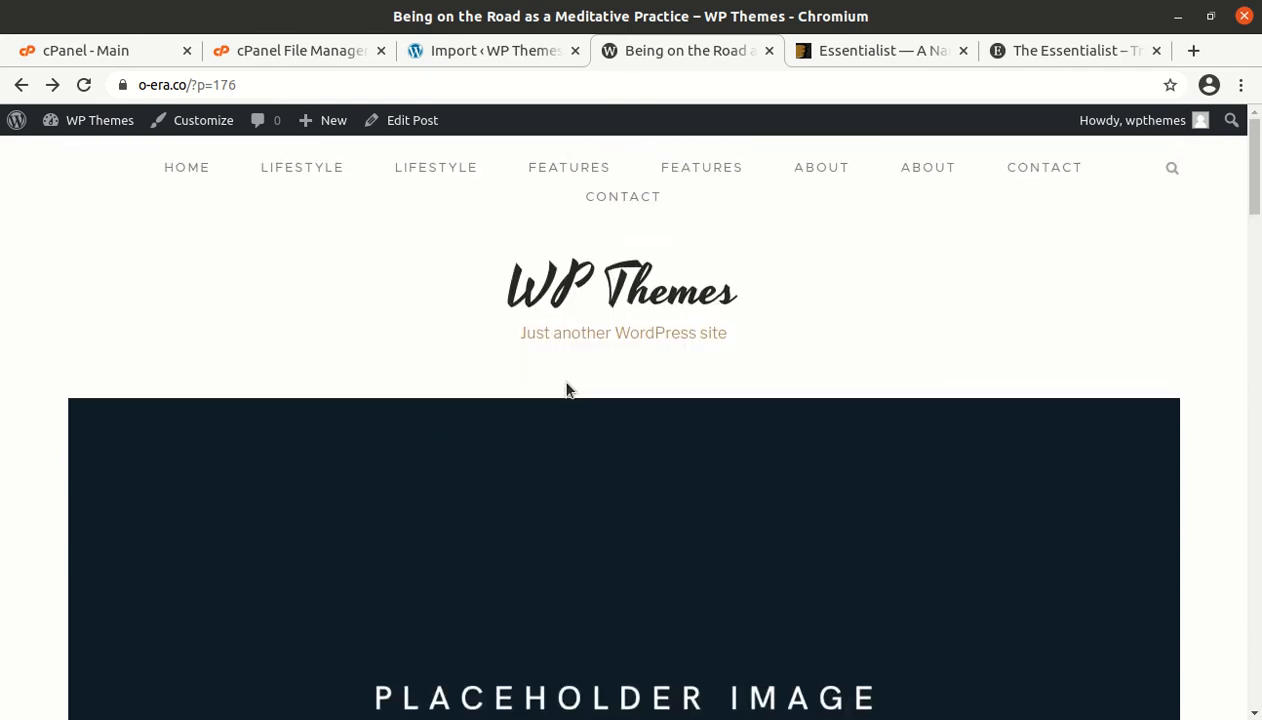
pyautogui.scroll(-2, 566, 390)
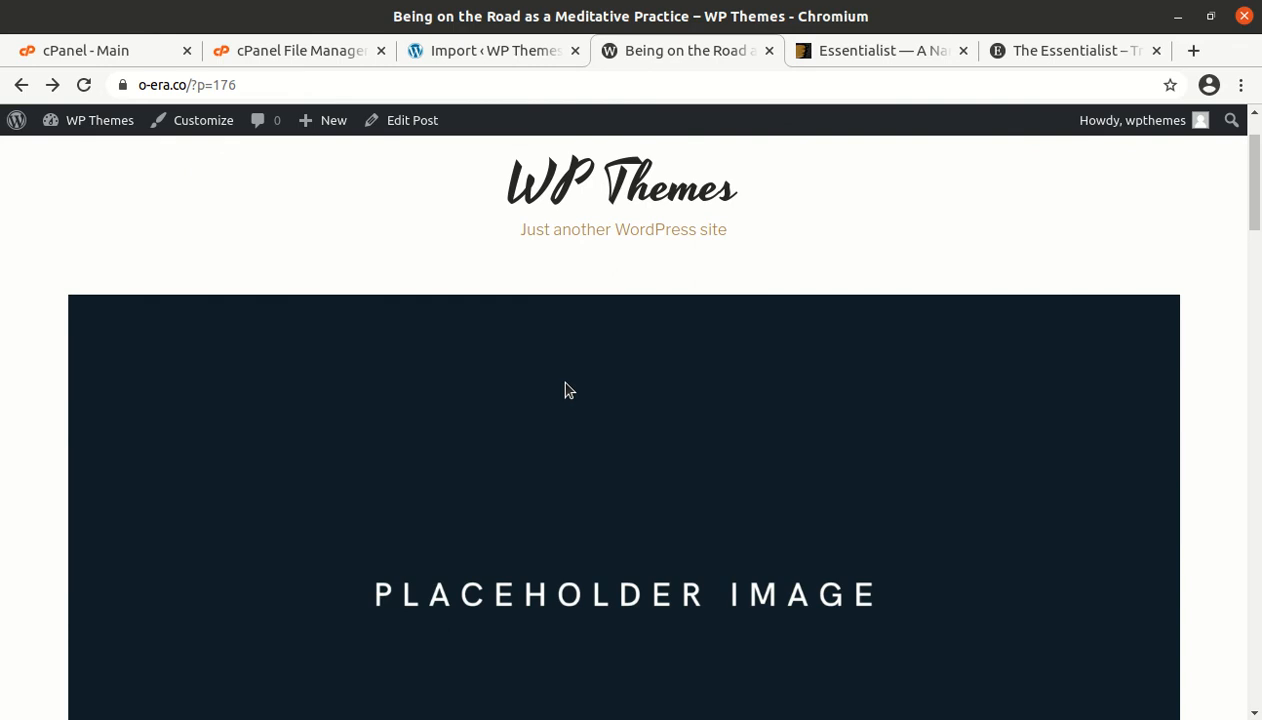
pyautogui.scroll(-12, 558, 385)
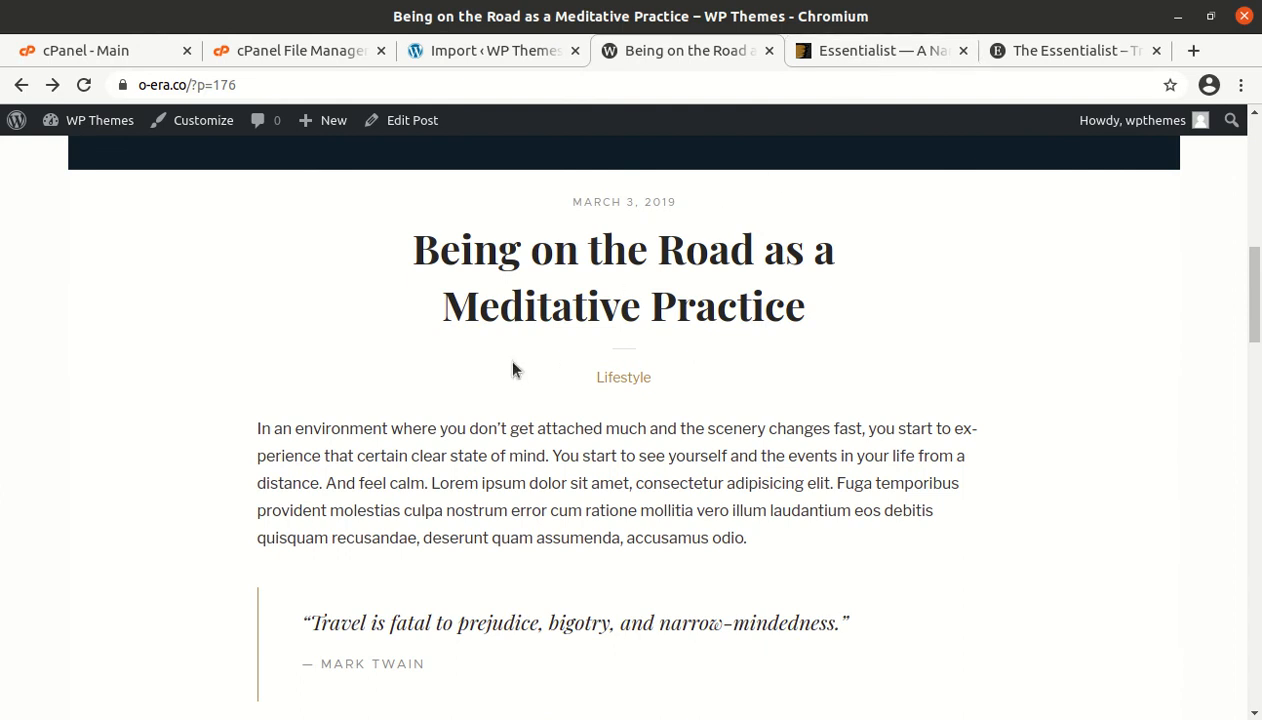
pyautogui.scroll(-4, 513, 366)
pyautogui.scroll(-12, 515, 366)
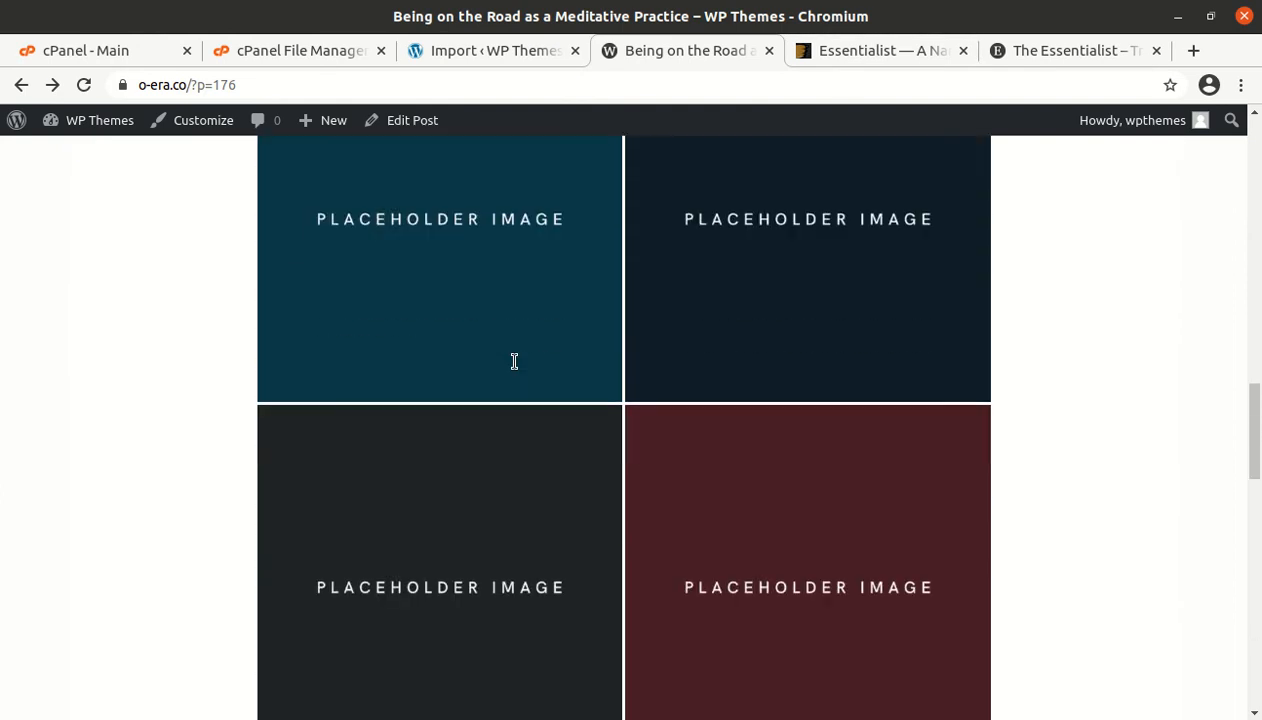
pyautogui.scroll(-3, 371, 403)
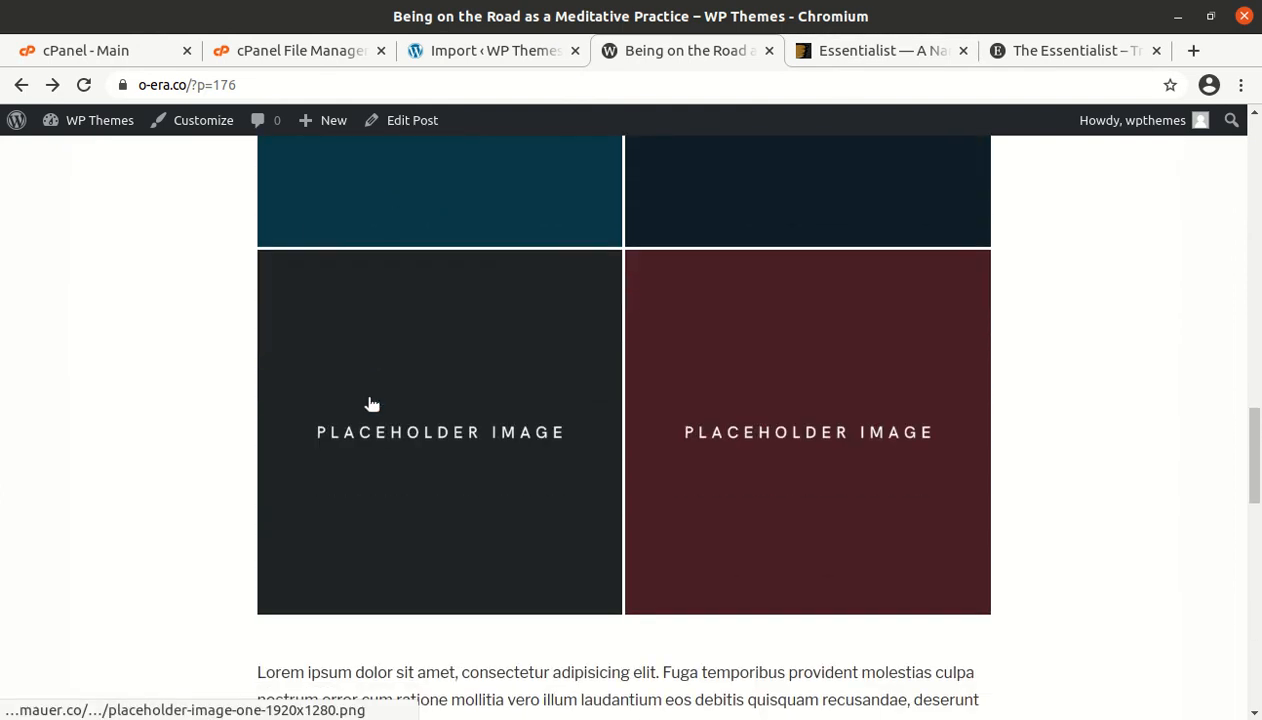
pyautogui.scroll(-7, 340, 415)
pyautogui.scroll(20, 290, 432)
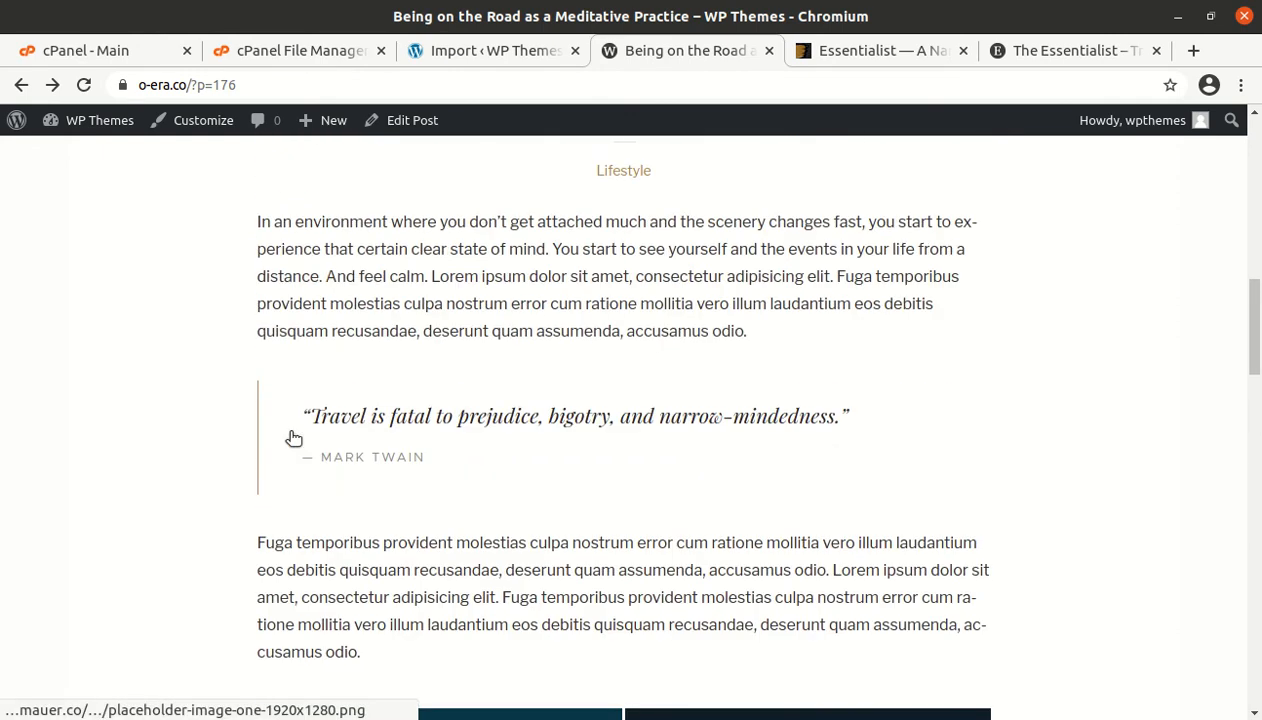
pyautogui.scroll(10, 293, 438)
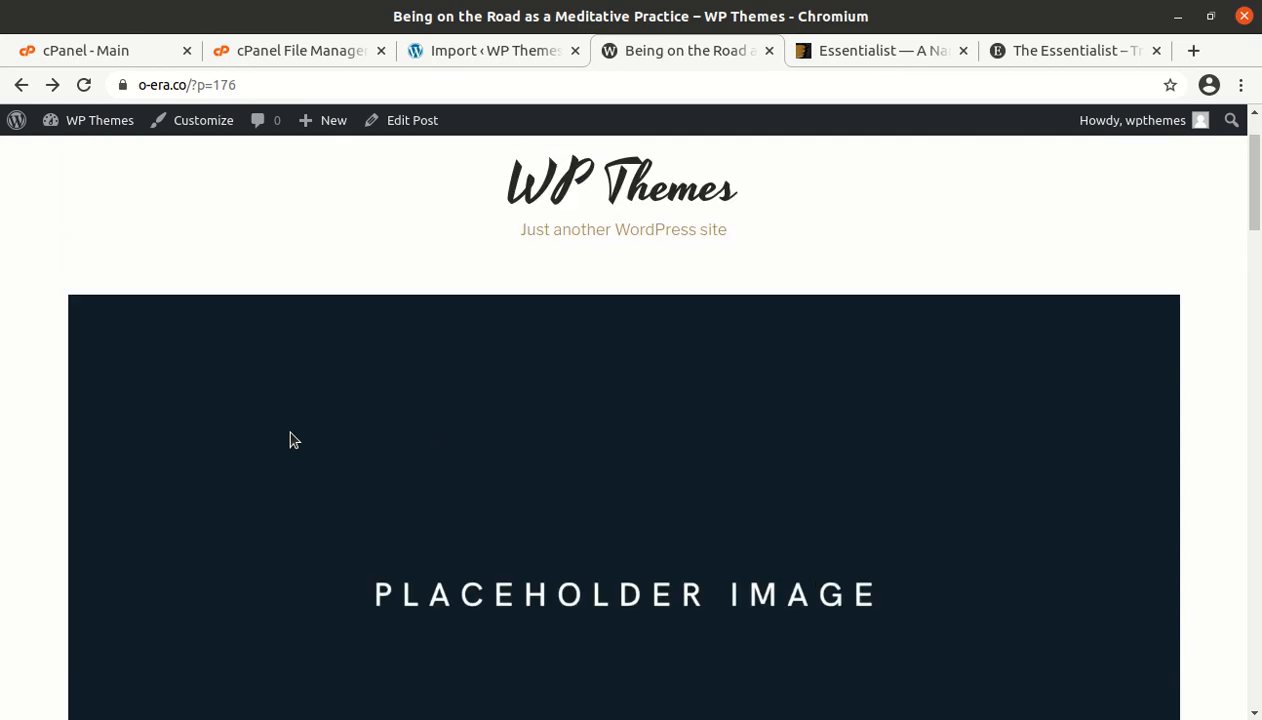